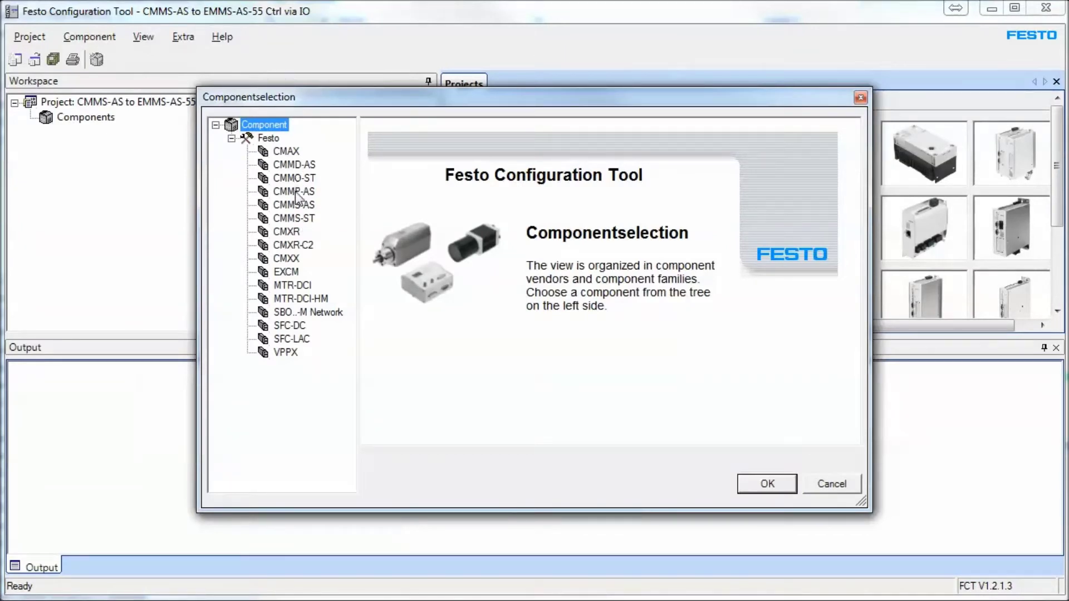
- Add a CMMS-AS component, plugin version V2.0.2, named "Axis" to the project
click(303, 207)
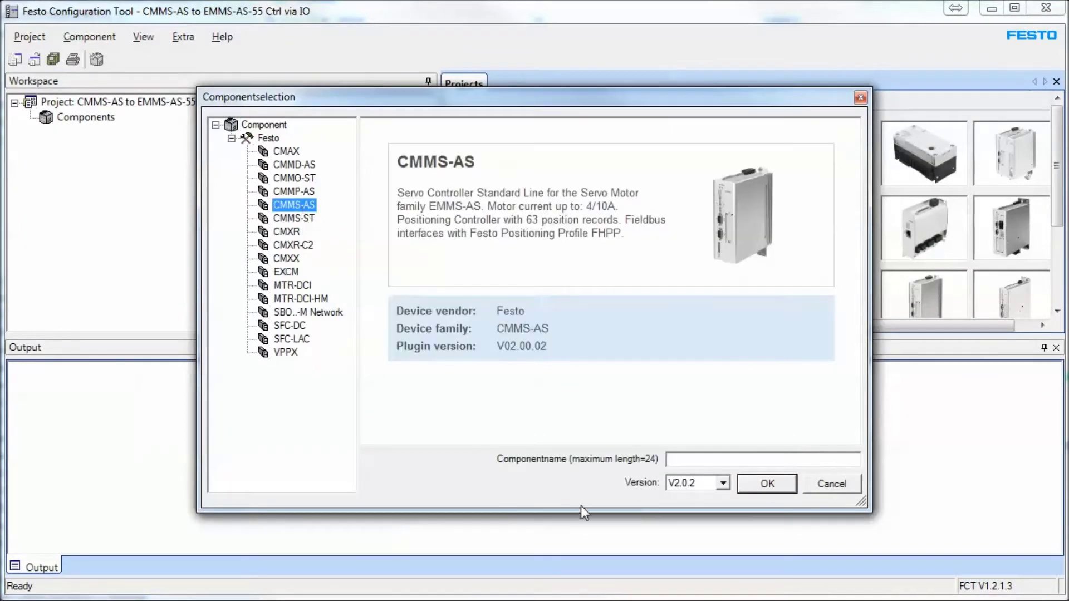
click(723, 484)
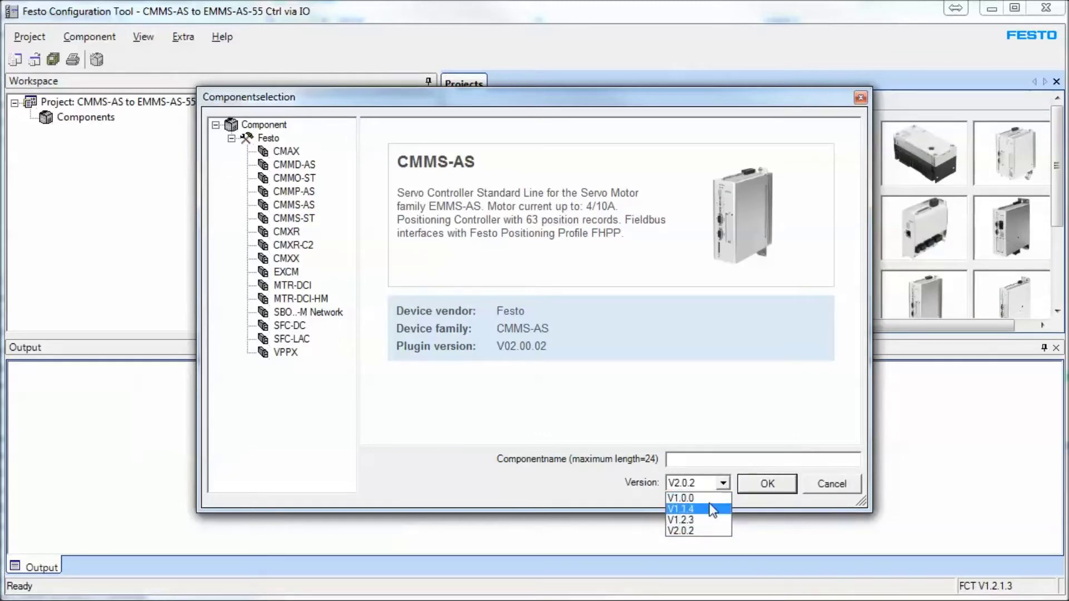
click(688, 530)
click(685, 462)
text(A)
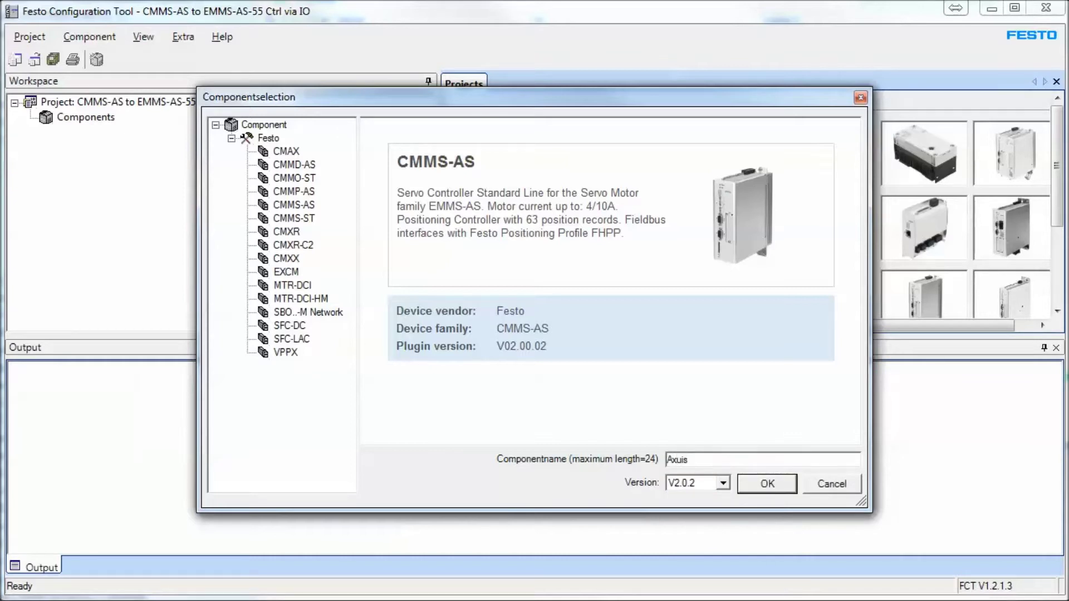
text(xis)
click(777, 484)
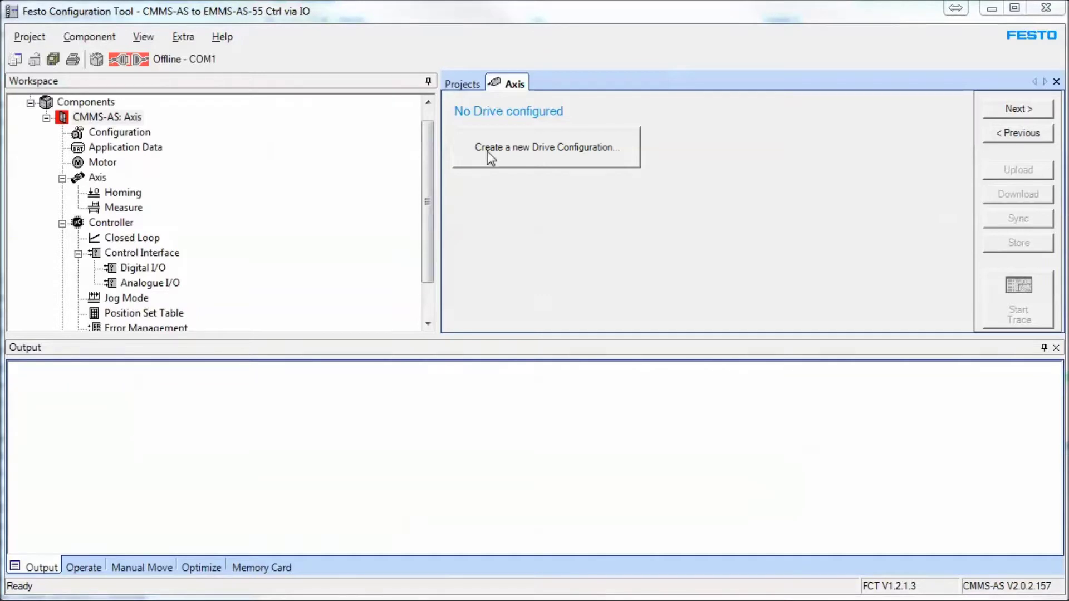
- Configure the new drive's controller as type CMMS-AS-C4-3A-G2 with an empty option slot
click(687, 113)
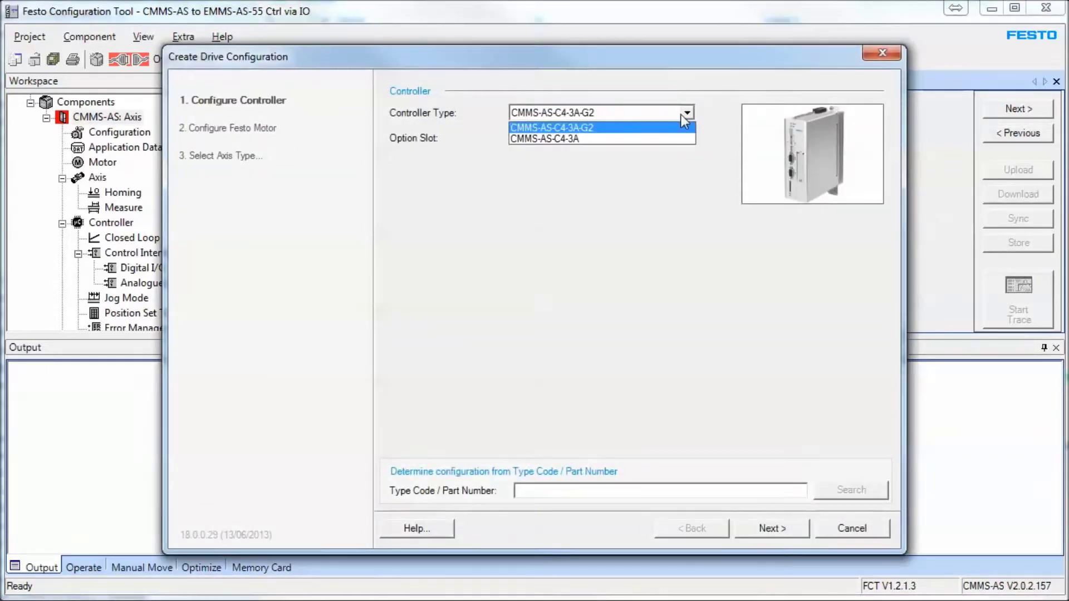
click(711, 117)
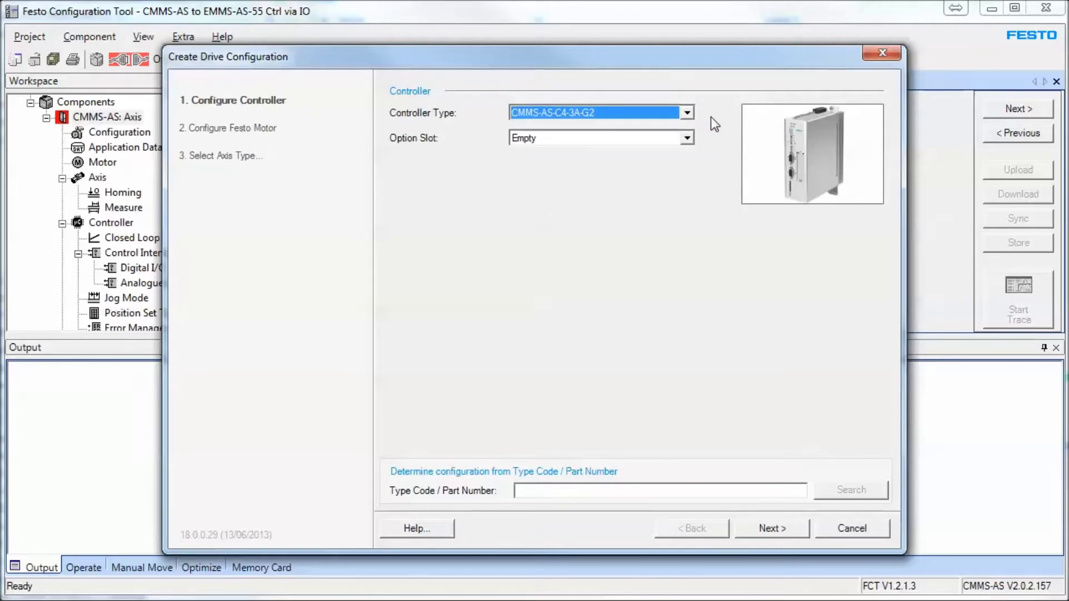
click(688, 139)
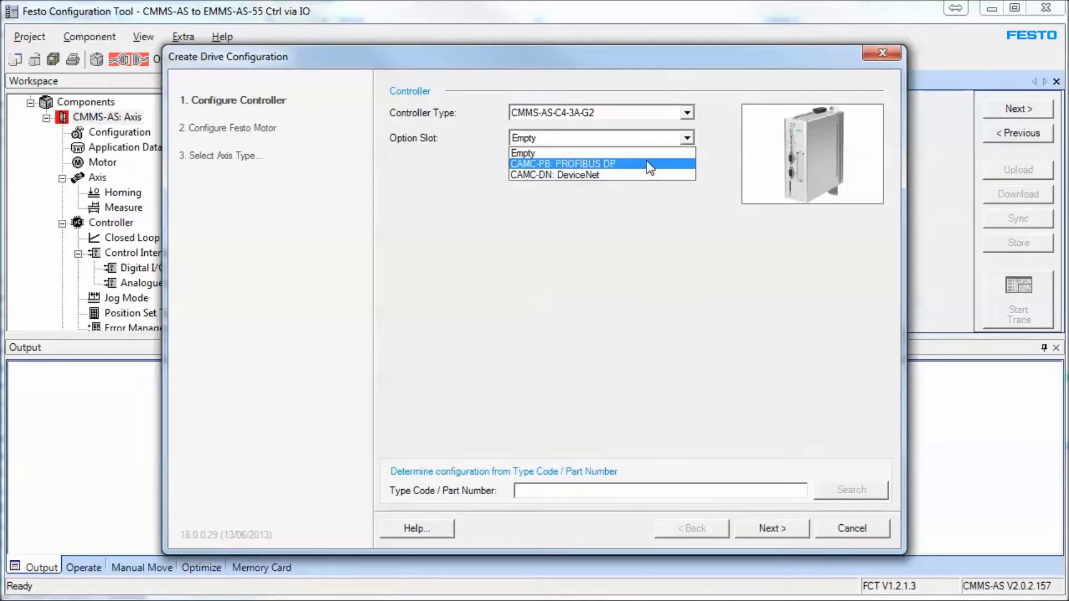
click(716, 153)
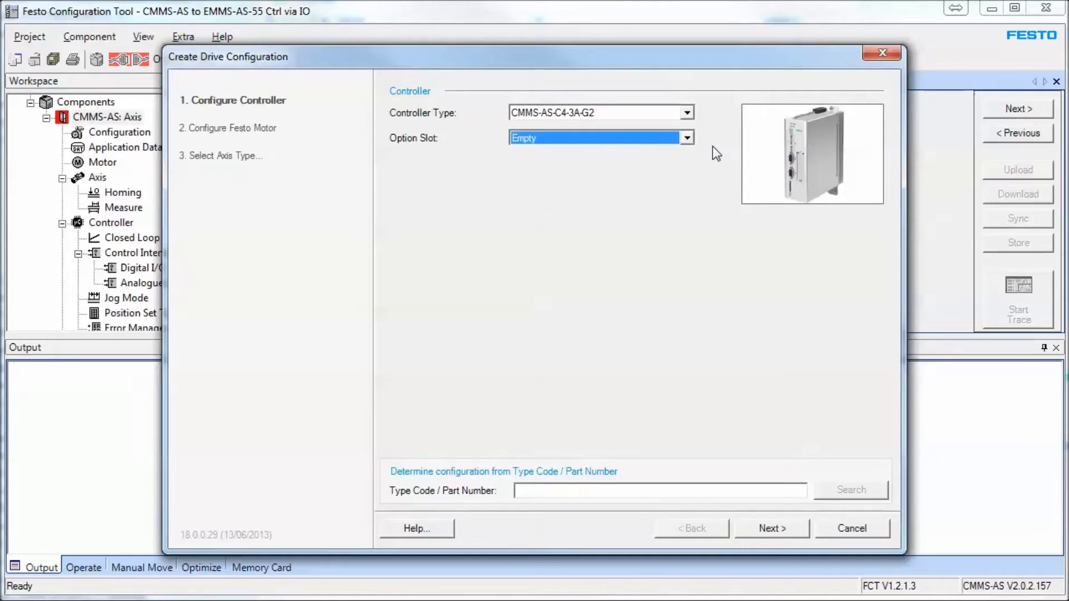
click(771, 528)
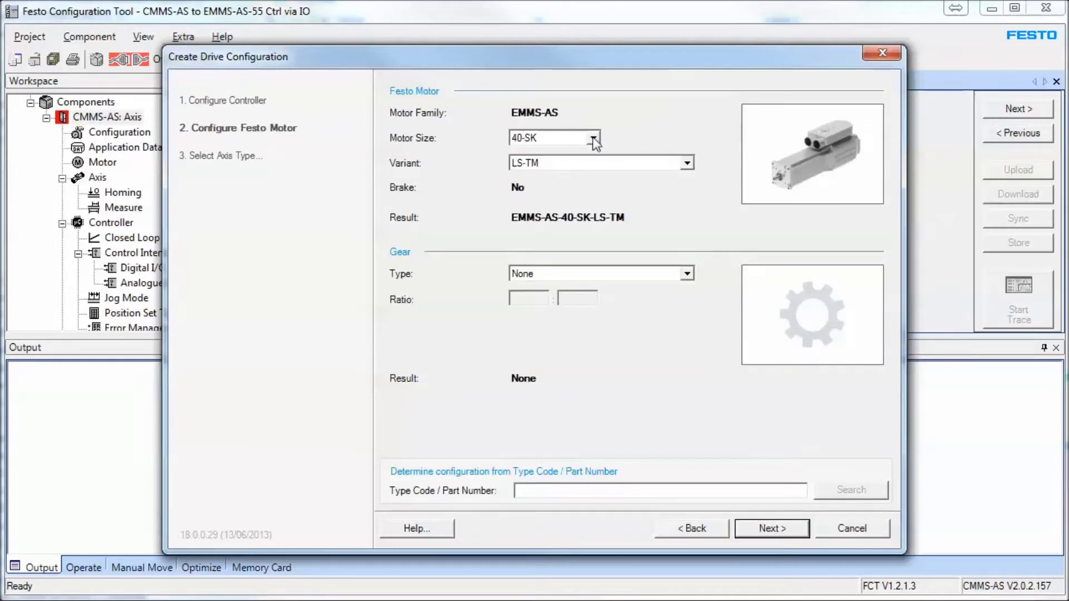
- Configure the EMMS-AS motor with size 55-S and variant TS
drag(511, 113, 563, 114)
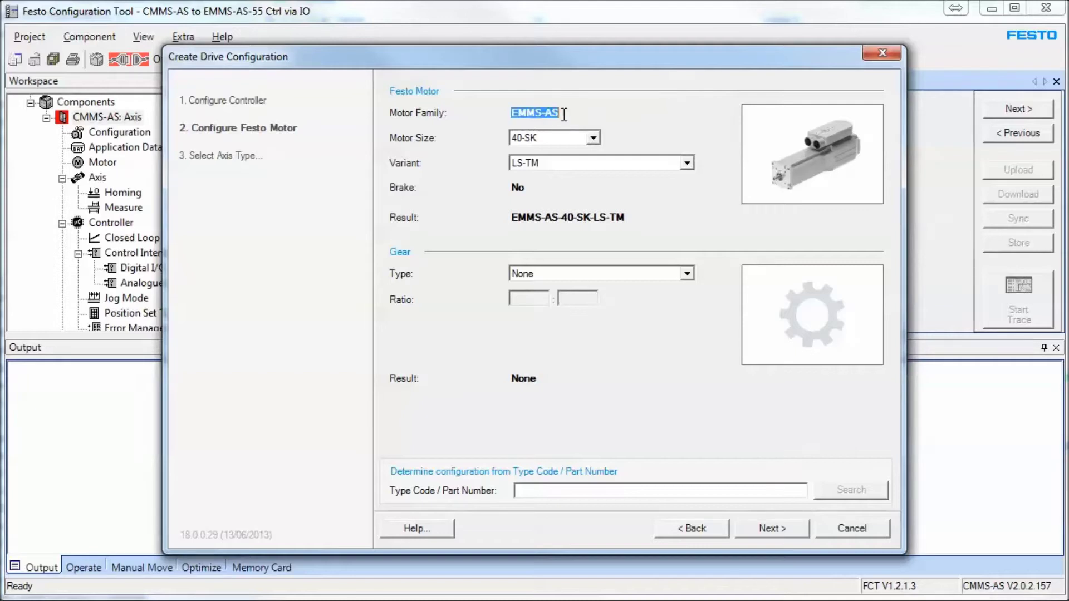
click(594, 138)
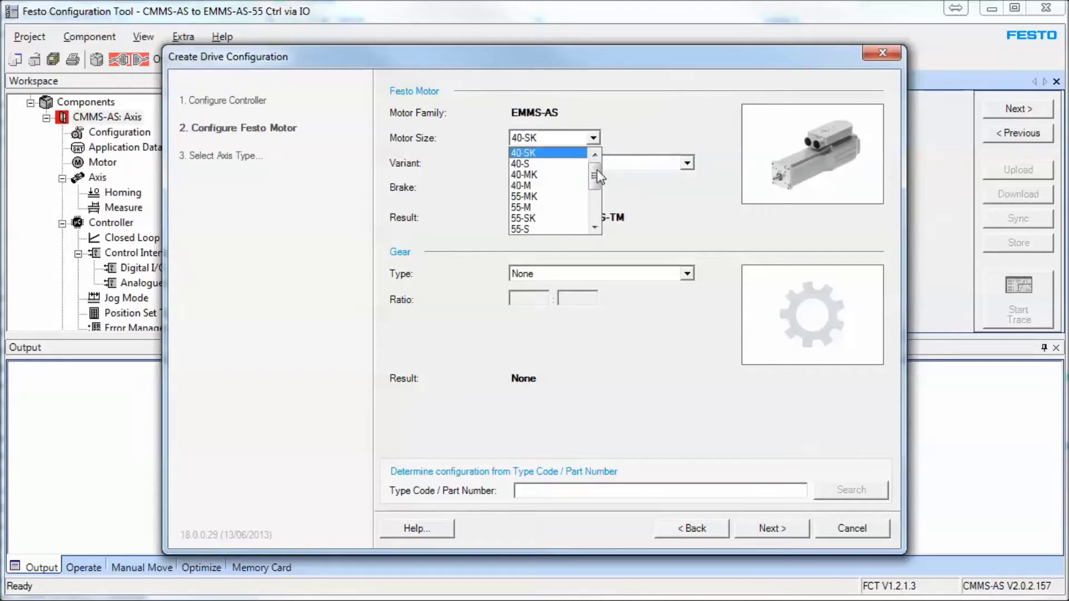
click(549, 229)
click(632, 164)
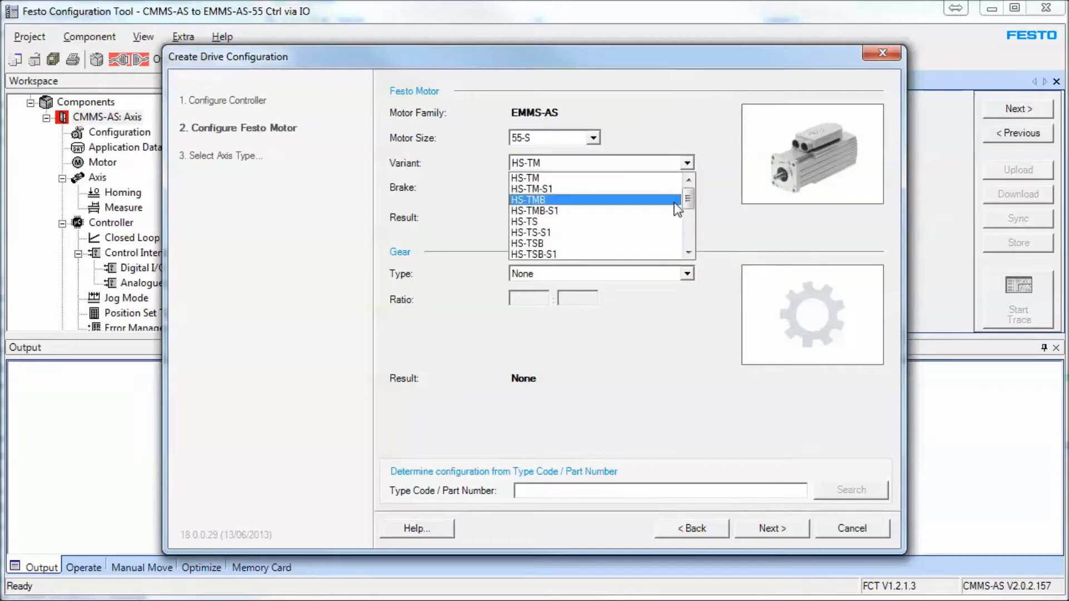
drag(690, 199, 685, 247)
click(577, 248)
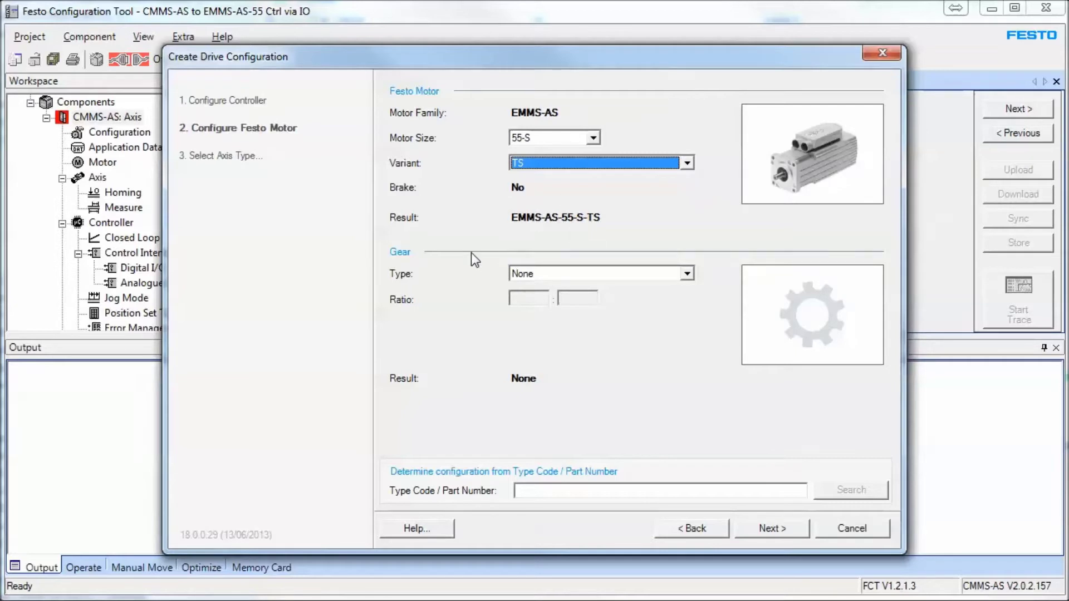
click(765, 534)
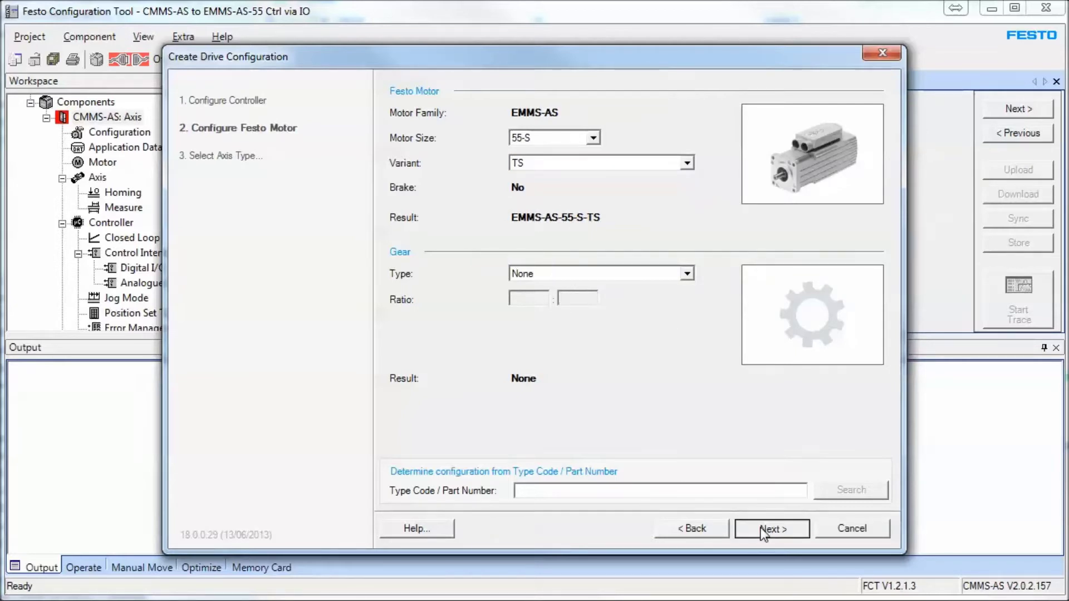
- Try the EMGA-60-P-G3-SAS-55 gear for the motor and return the gear type to None
click(686, 275)
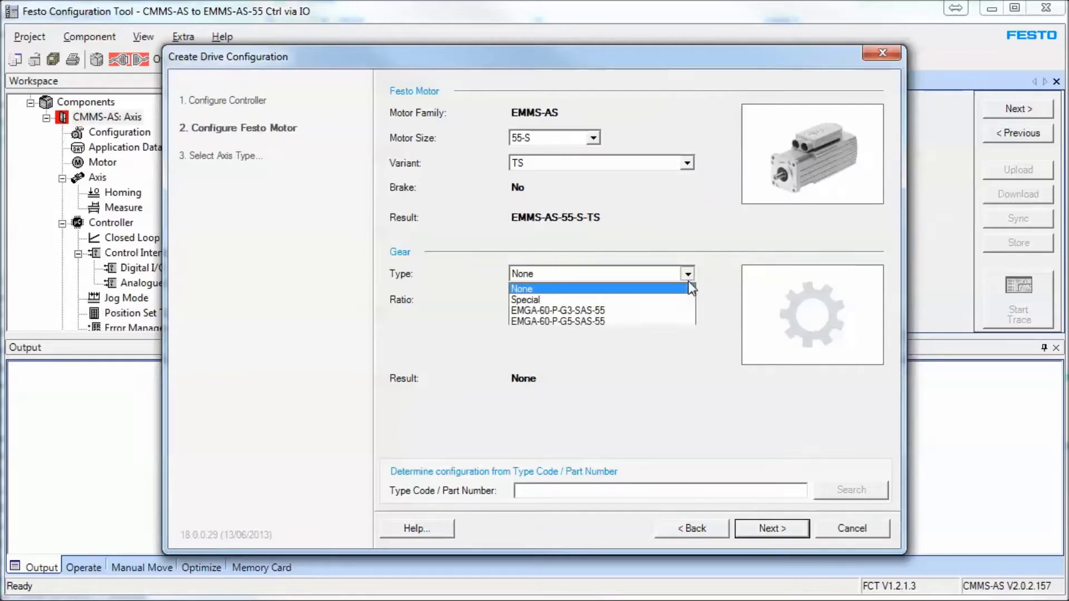
click(609, 310)
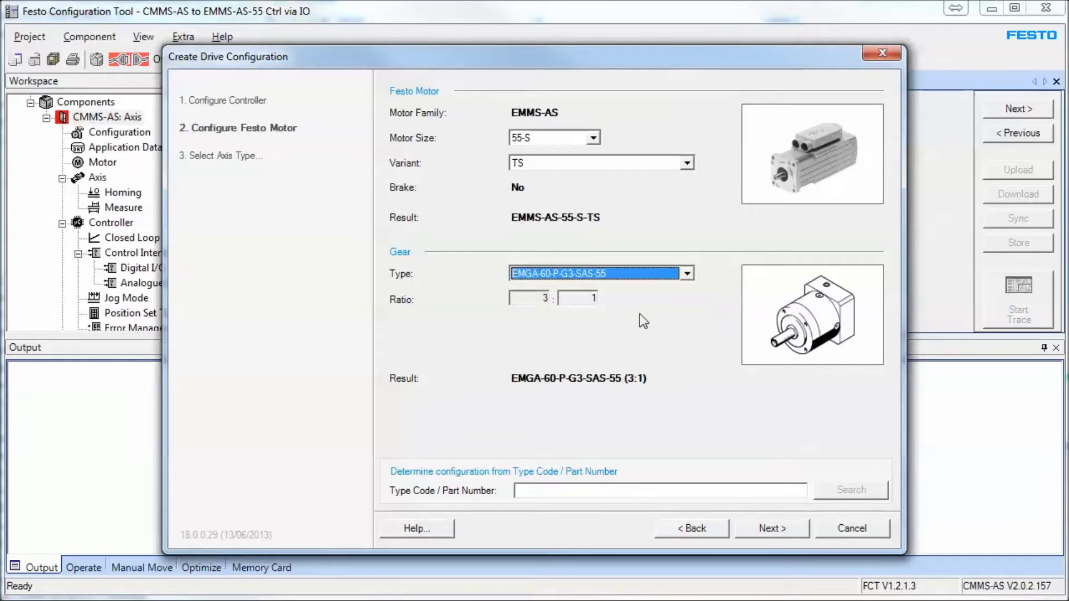
click(688, 276)
click(612, 282)
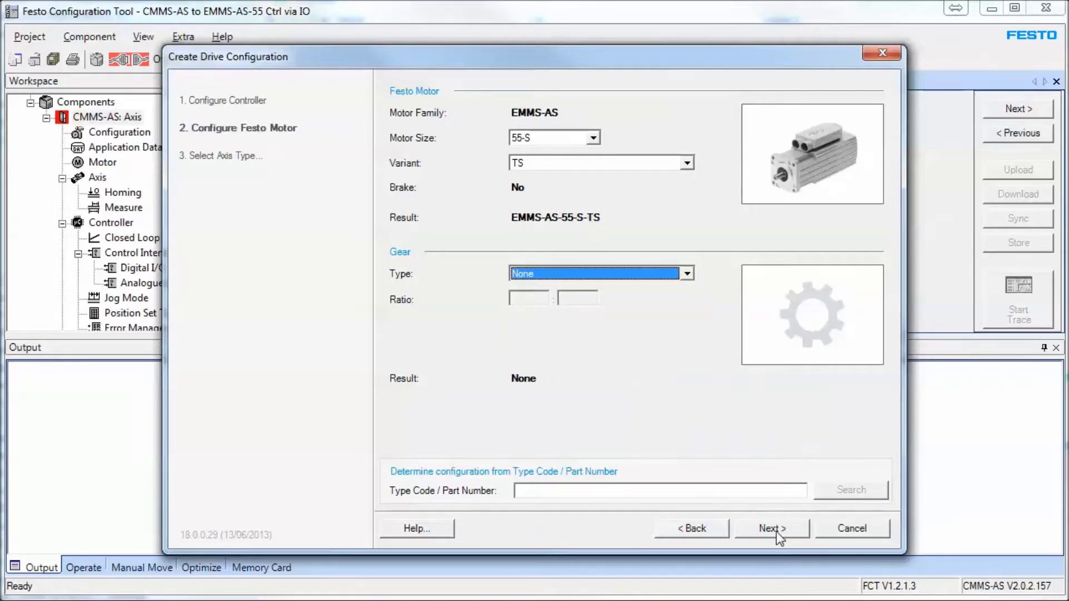
- Choose Linear Festo Axis as the axis type for the drive configuration
click(740, 525)
click(489, 135)
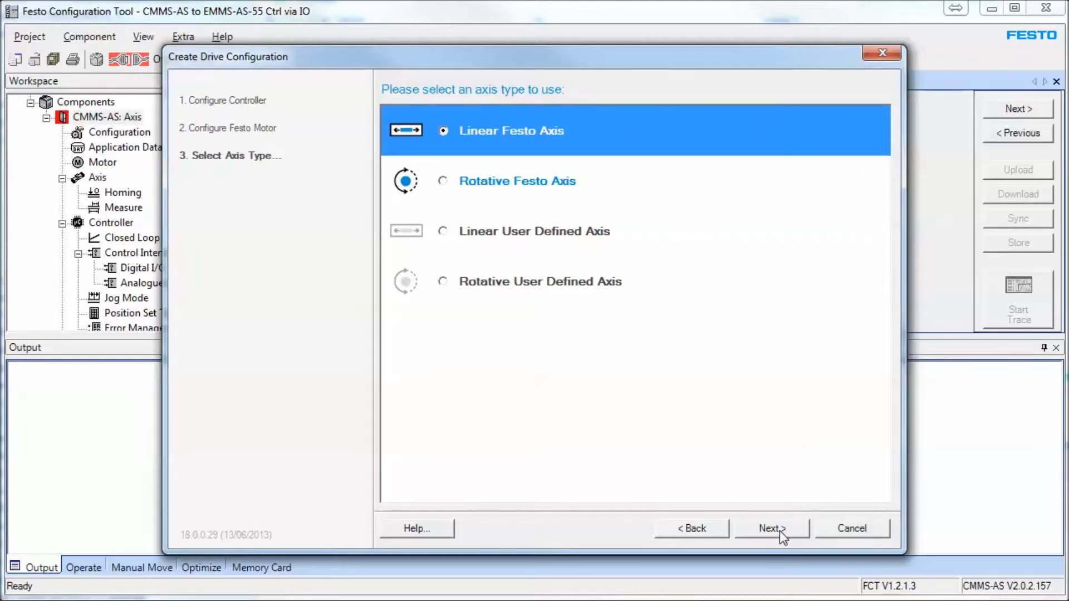
click(779, 529)
- Configure the linear axis as type EGC with Toothbelt technology and axis size 50
click(610, 110)
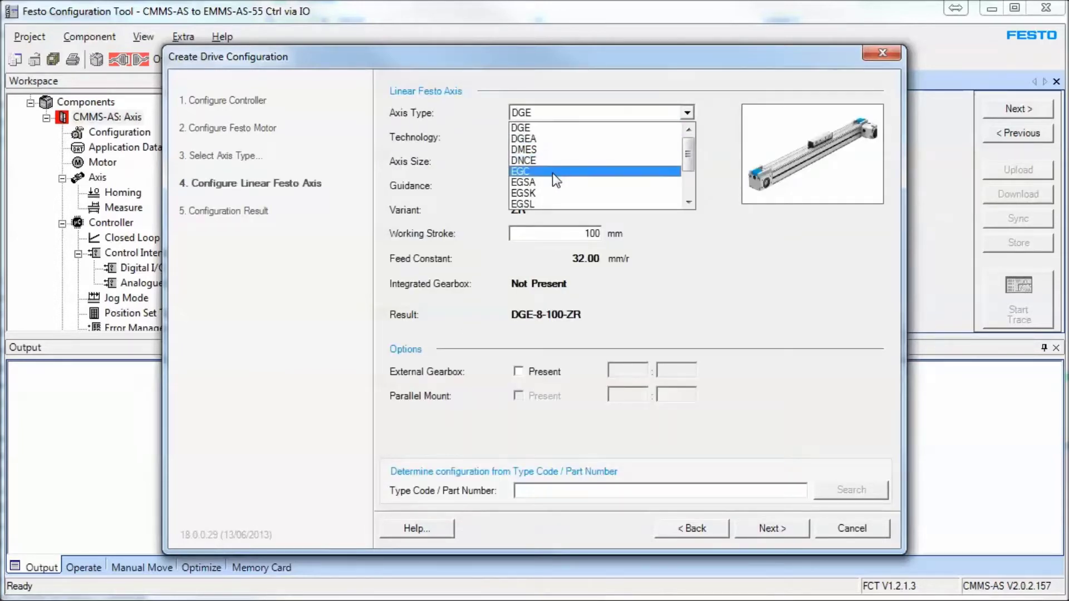
click(552, 172)
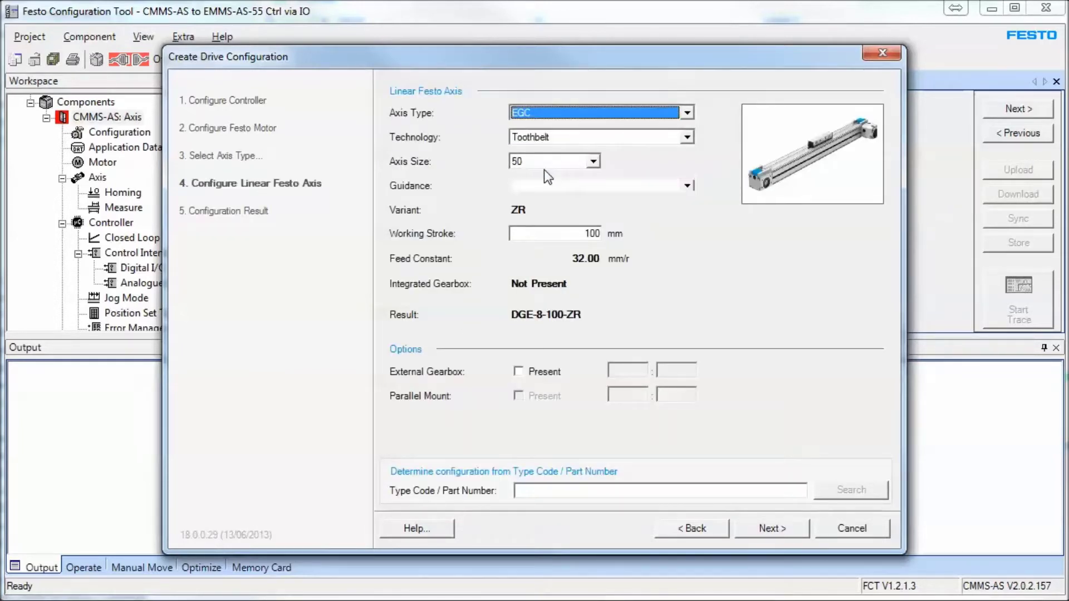
click(687, 138)
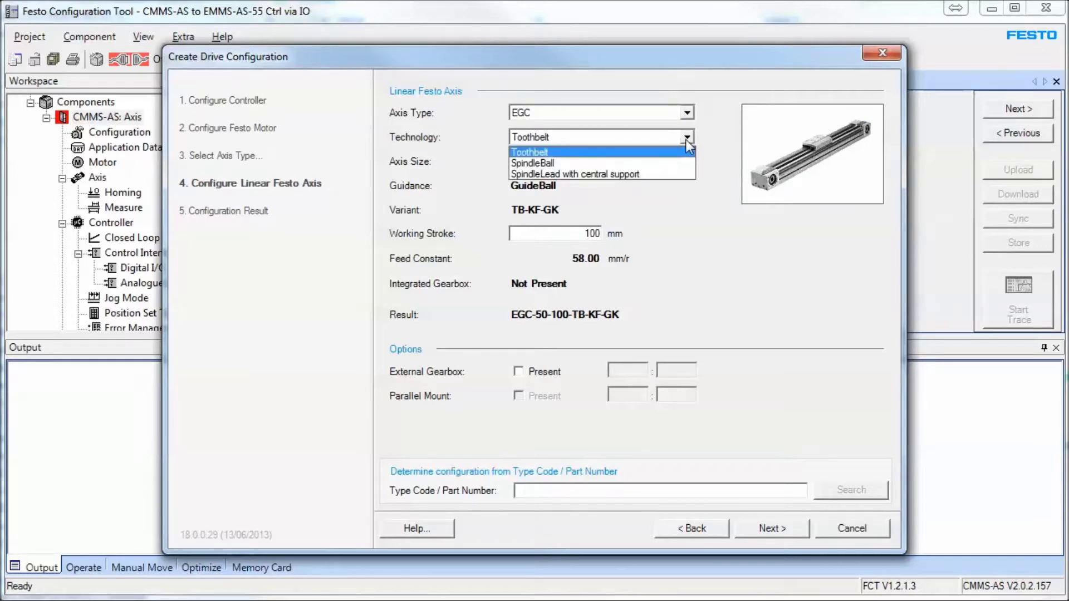
click(663, 148)
click(591, 161)
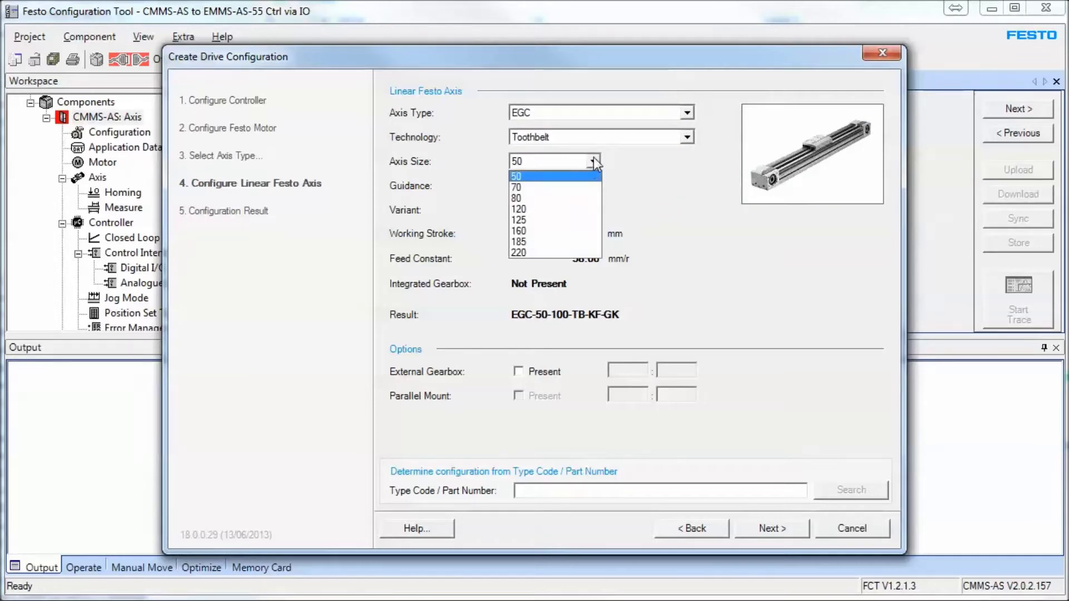
click(539, 179)
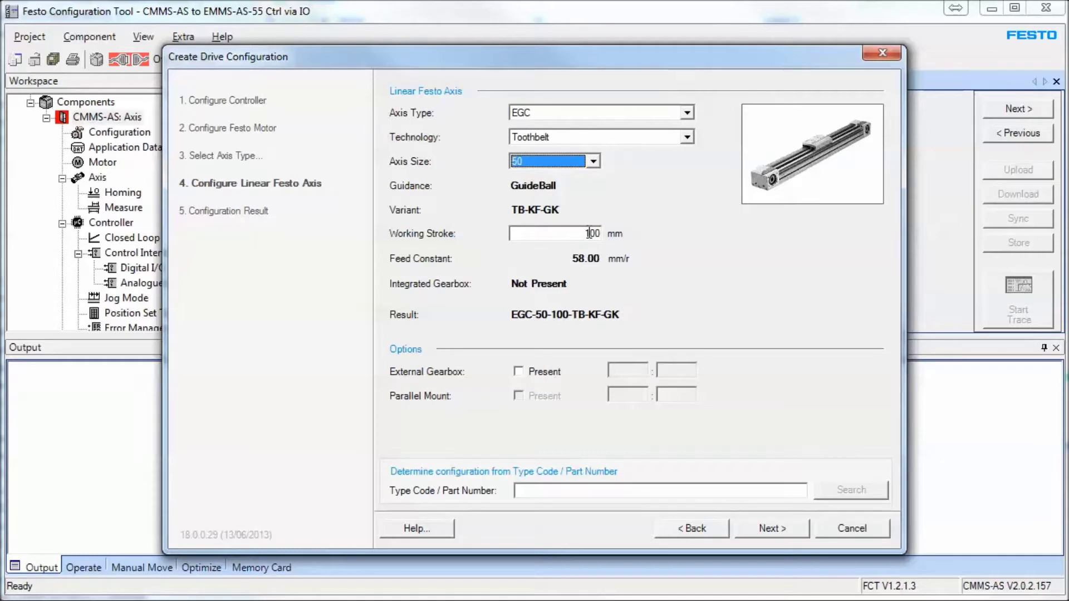
- Set the axis working stroke to 1000 mm and finish the drive configuration
click(595, 234)
drag(589, 234, 555, 234)
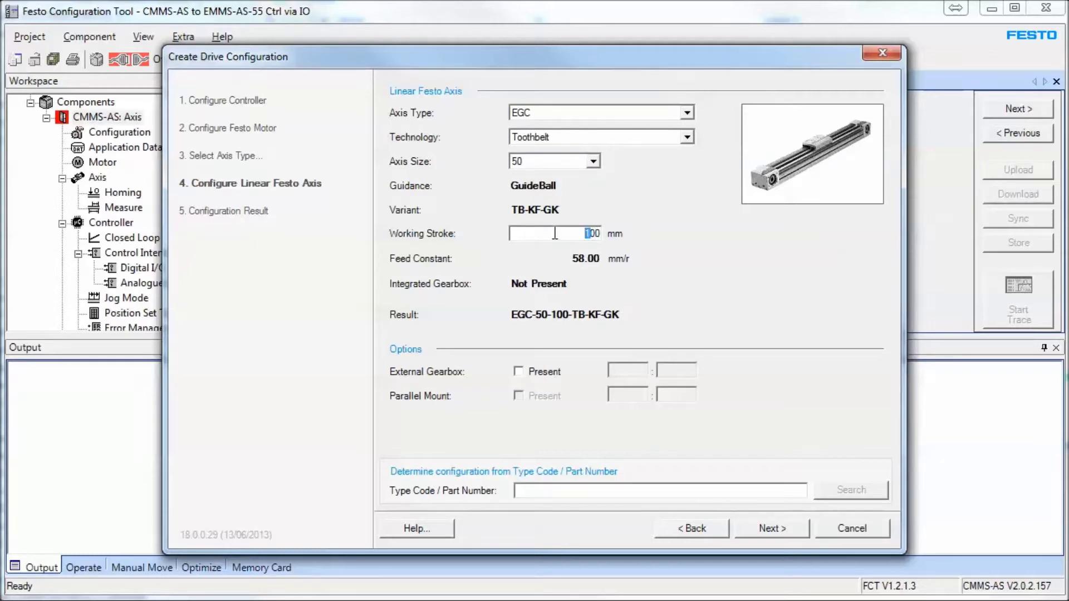
text(0)
click(772, 528)
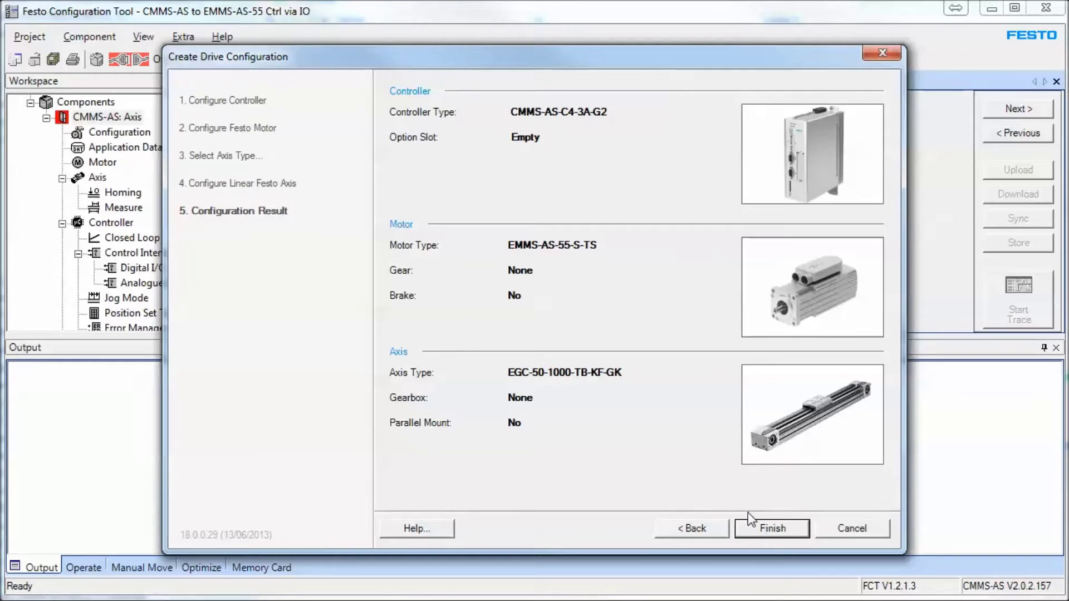
click(753, 529)
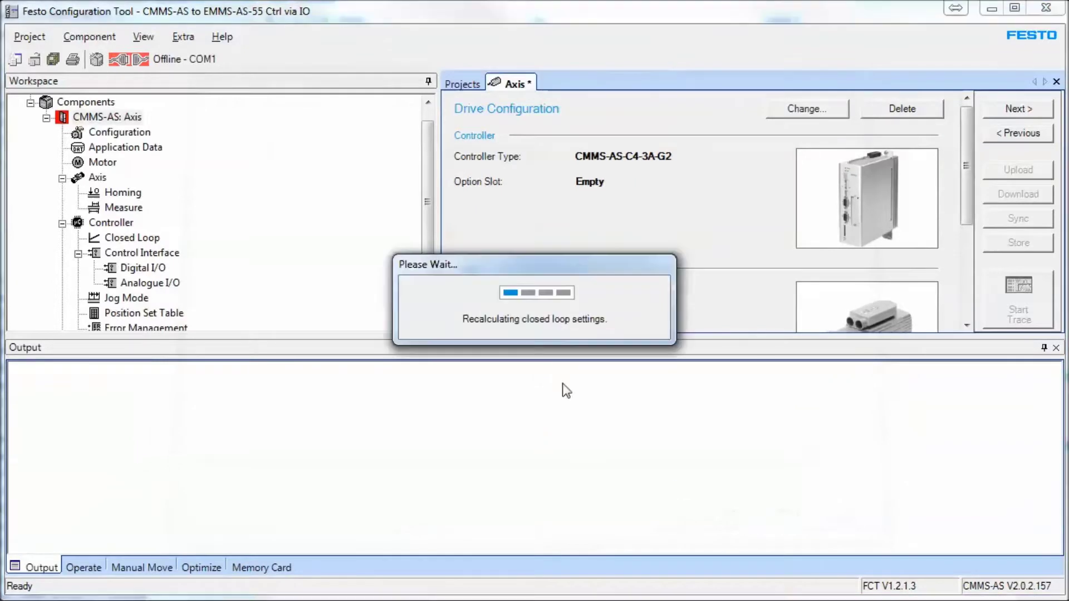
- Narrow the Workspace pane to give the drive configuration page more room
mouse_move(437, 285)
mouse_down()
mouse_move(236, 275)
mouse_move(387, 299)
mouse_move(426, 287)
mouse_up()
scroll(406, 273, up, 1)
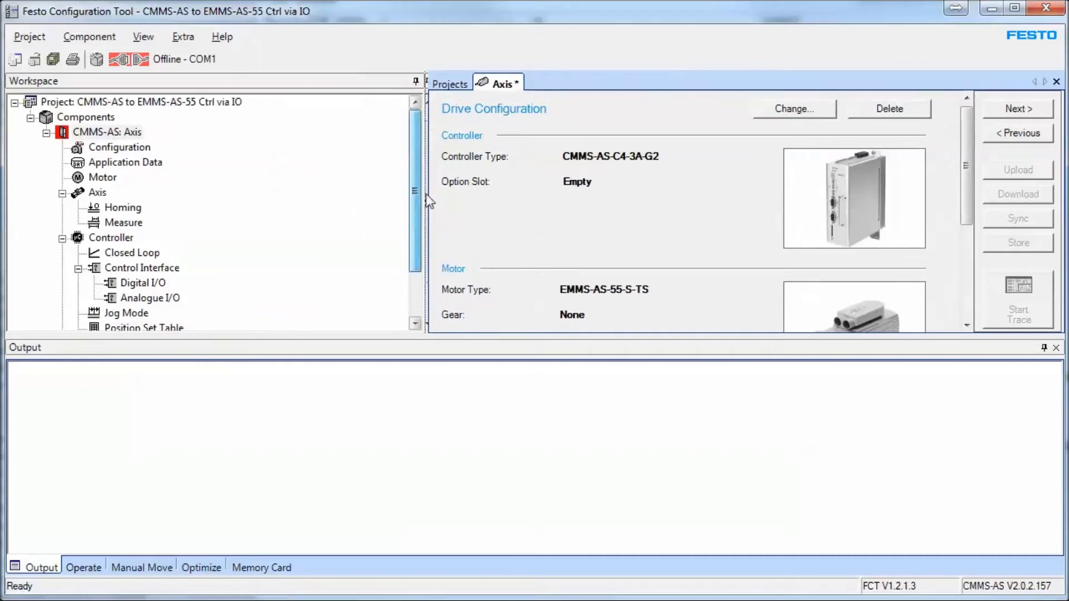
drag(425, 174, 279, 167)
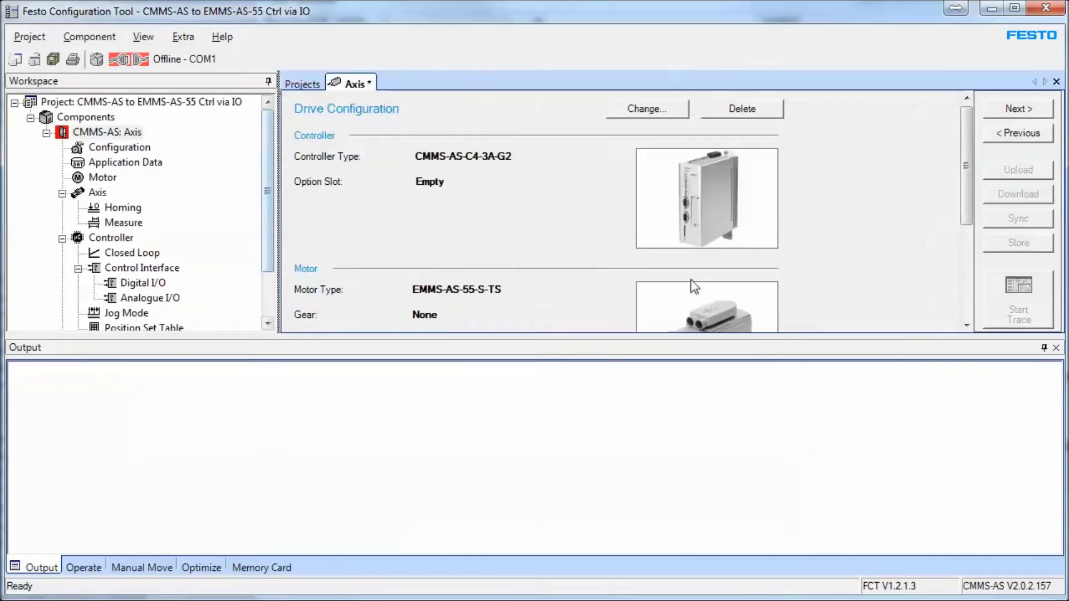
- Show the Operate status view and Dynamic Help, and narrow the help pane beside the drive configuration
click(89, 565)
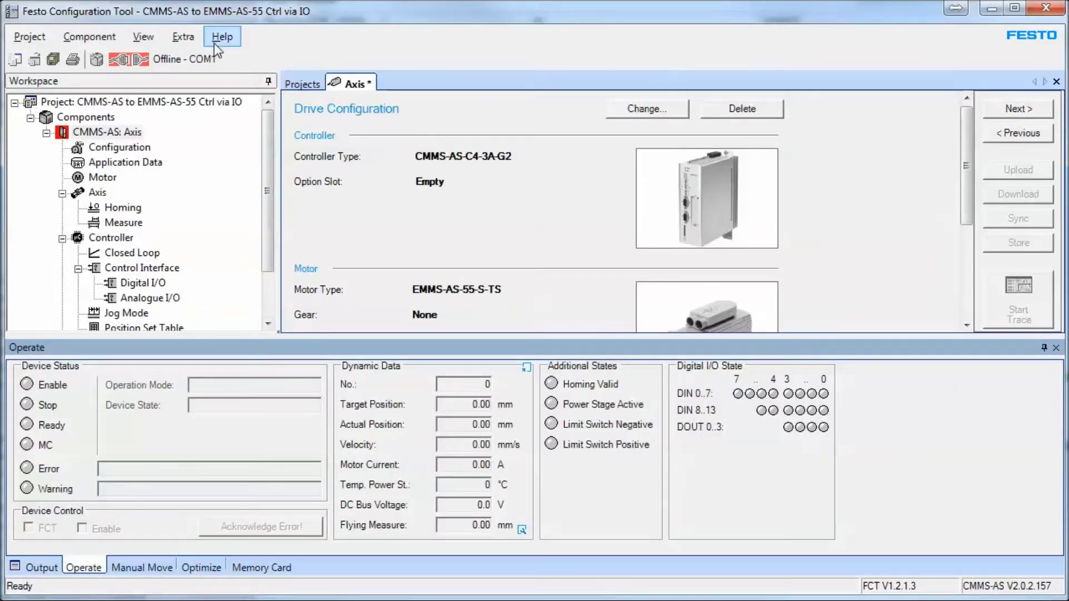
click(217, 39)
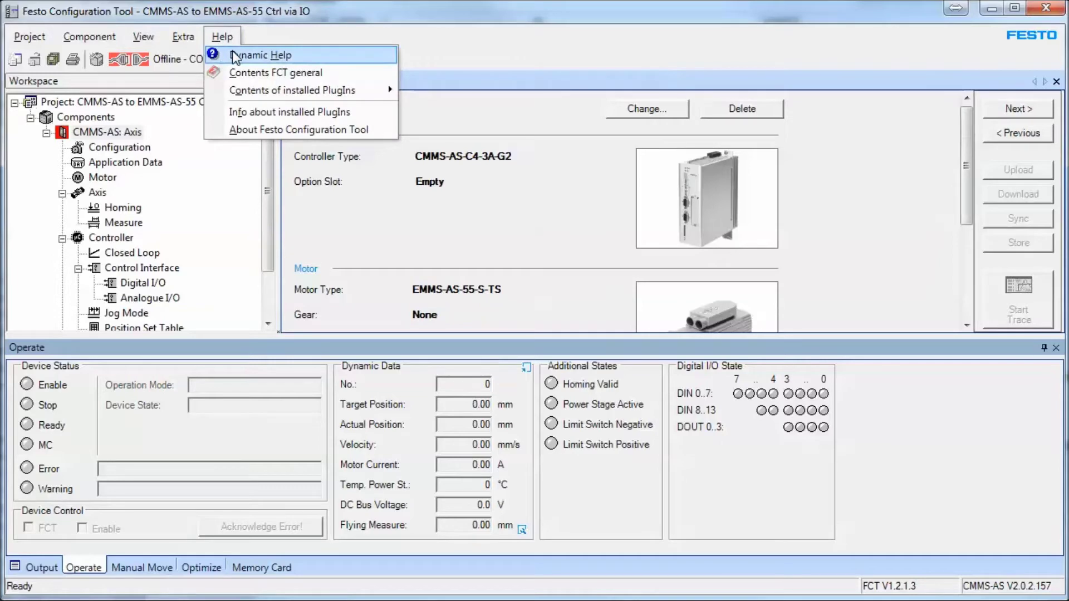
click(234, 54)
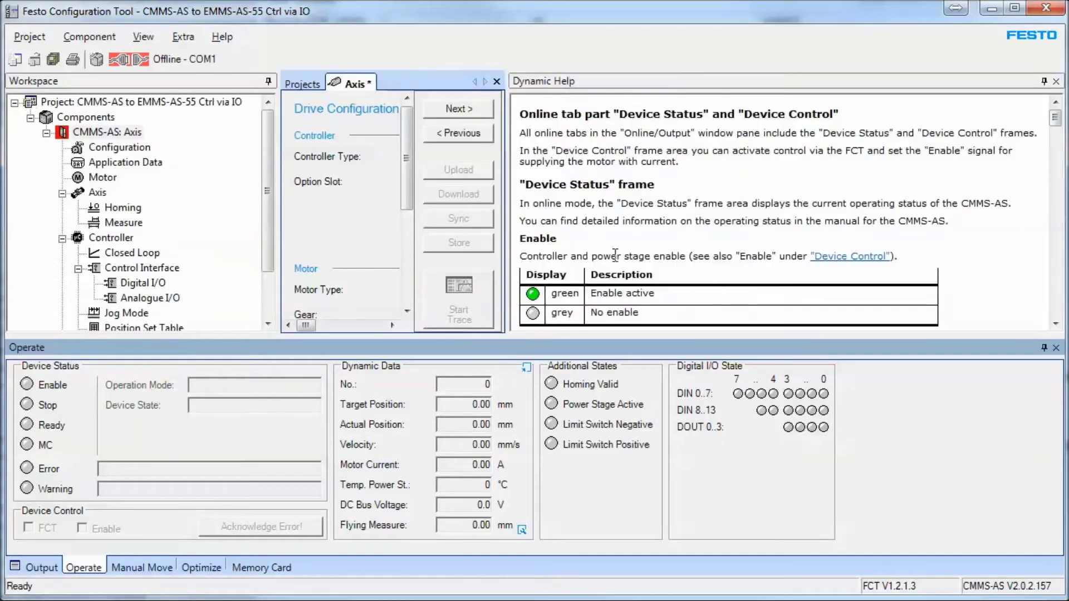
drag(514, 220, 727, 206)
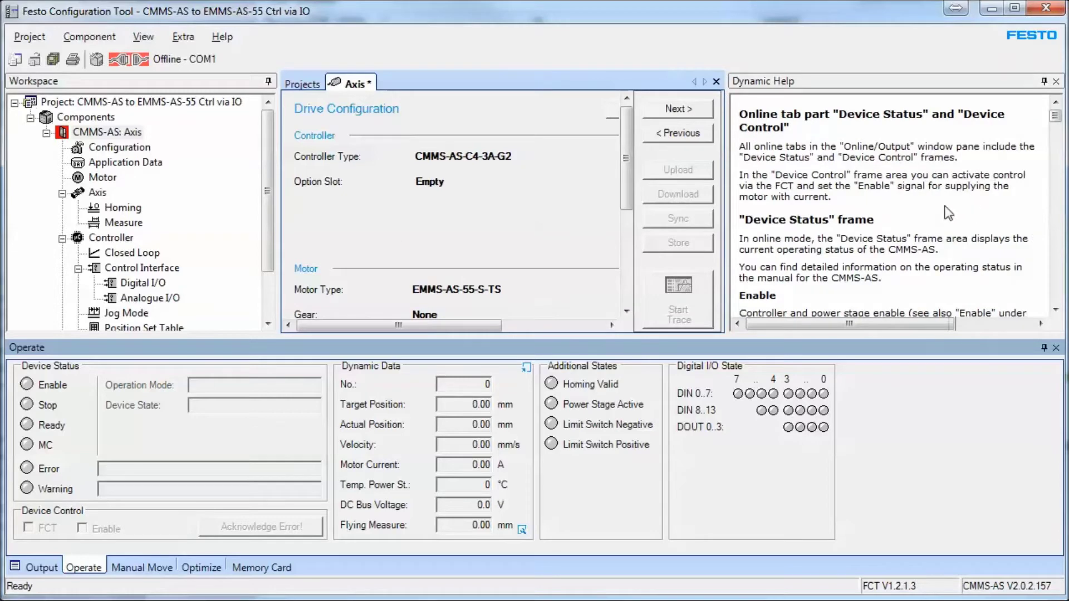
- Look up the dynamic help on SW Limit Positive in the axis's Measure parameters
click(113, 224)
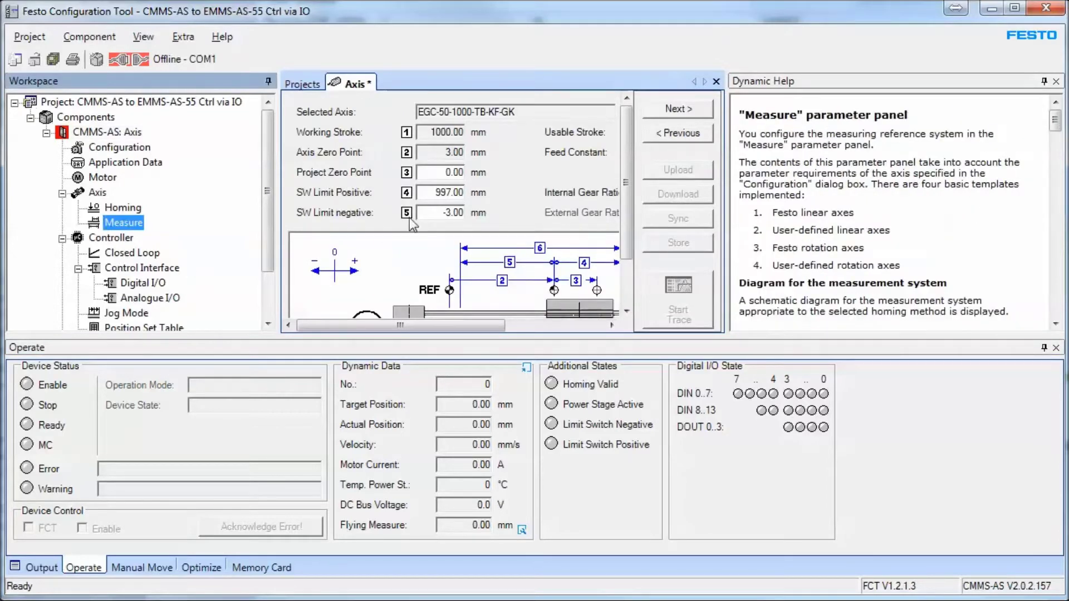
click(433, 194)
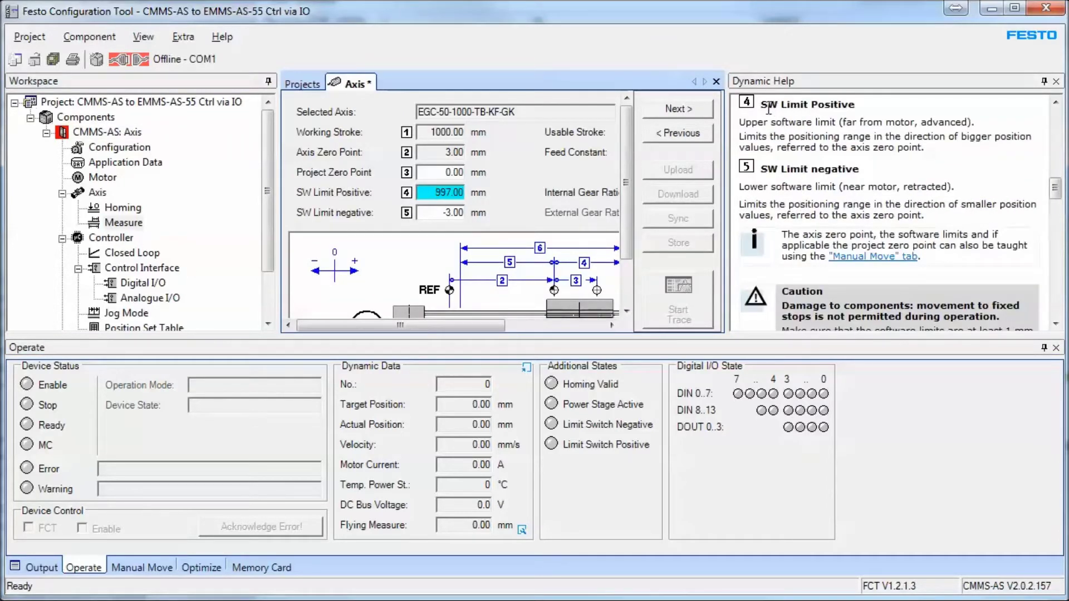
drag(761, 104, 859, 123)
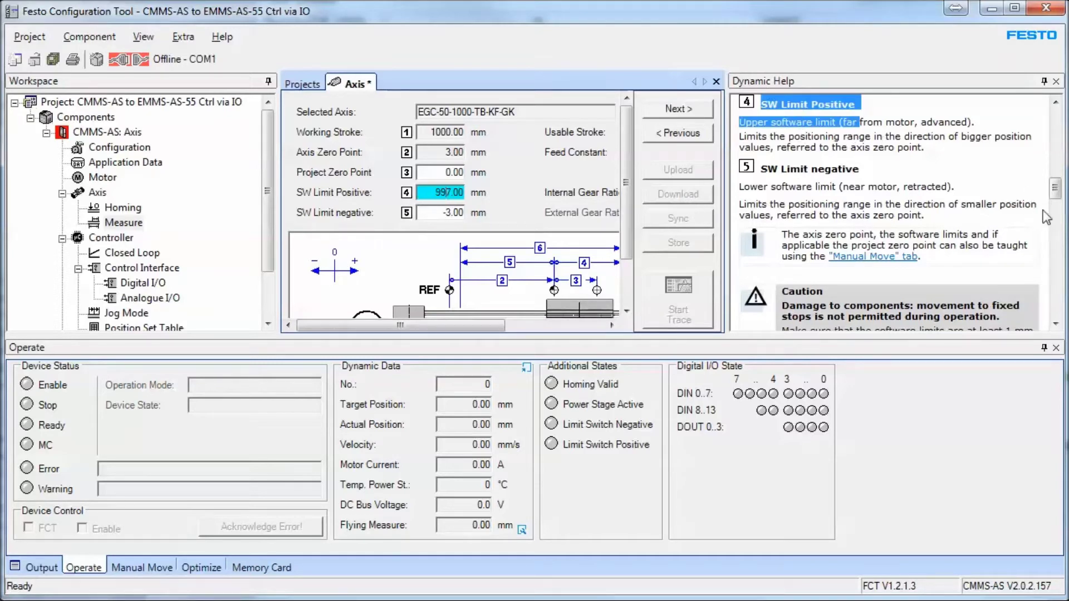
- Return to the drive configuration page, close the Dynamic Help pane and review the controller, motor and axis
click(877, 204)
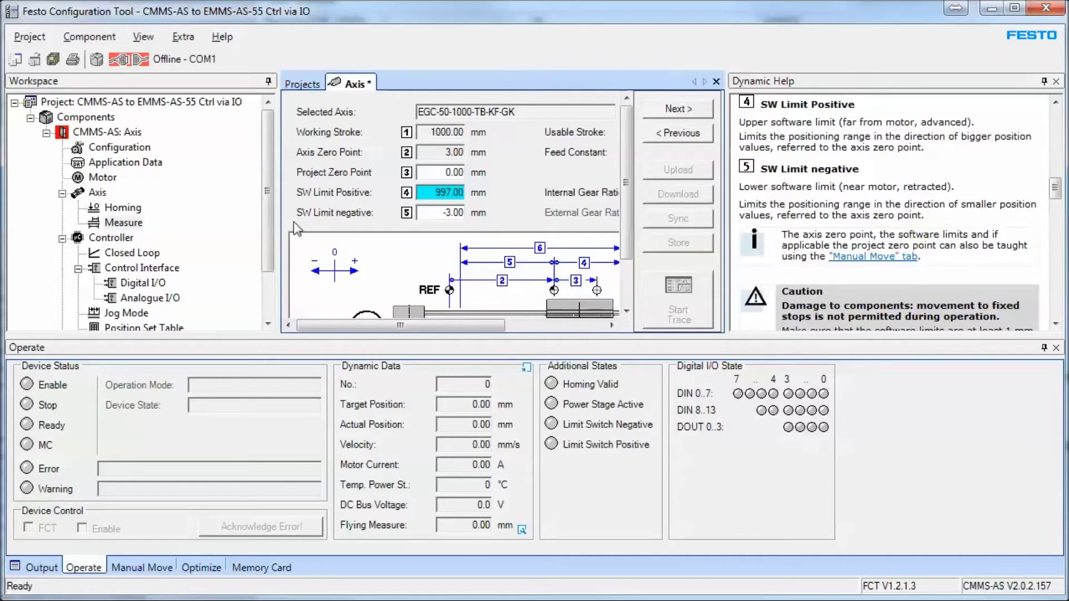
click(113, 146)
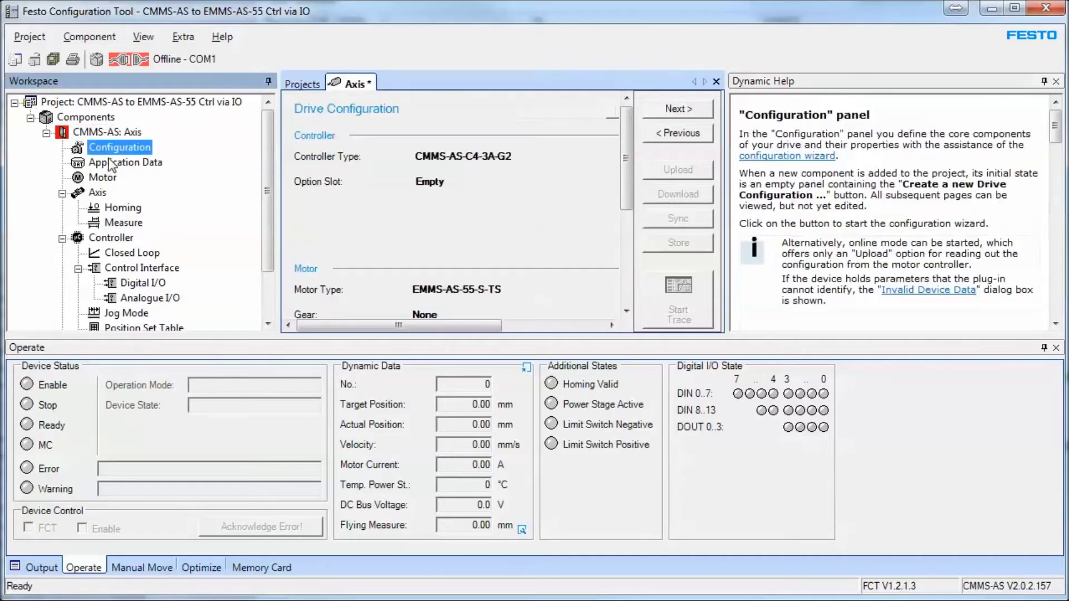
click(1055, 82)
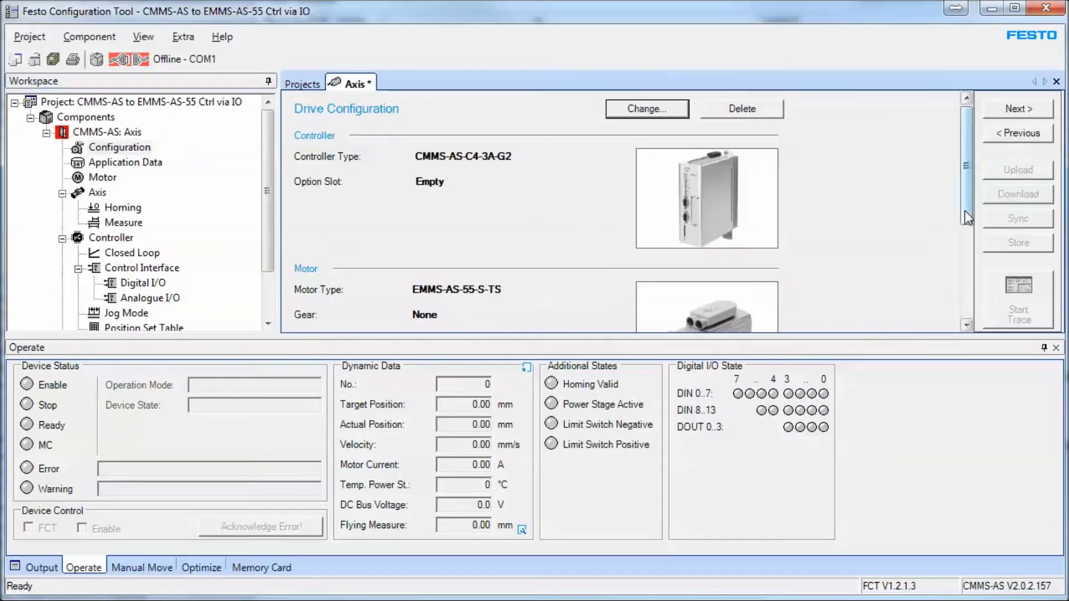
drag(967, 214, 937, 332)
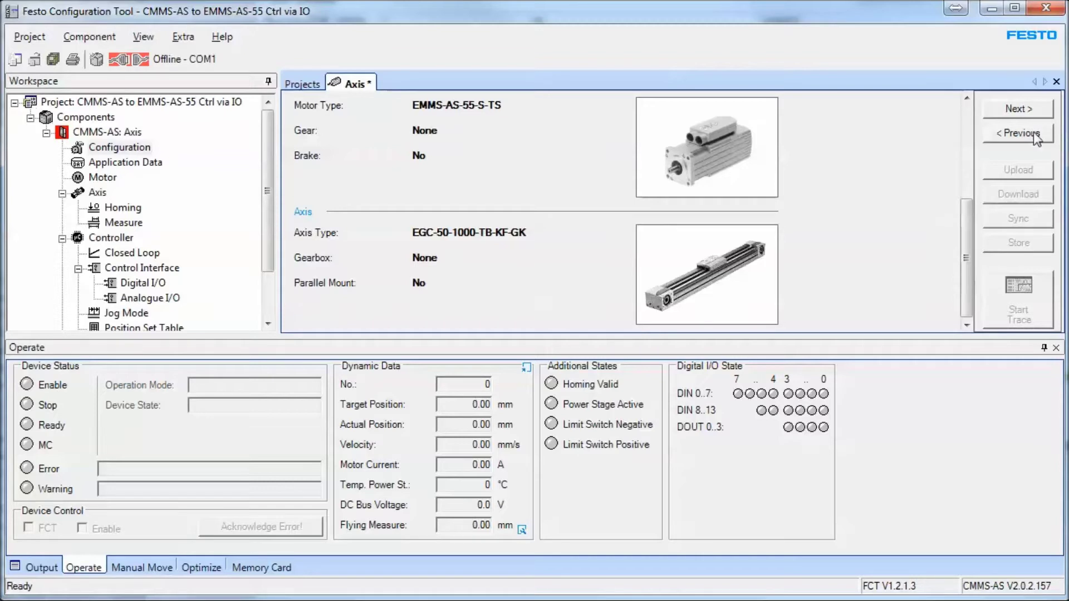
- Browse the Application Data, Motor and Homing pages, then return to the drive configuration
click(114, 162)
click(106, 177)
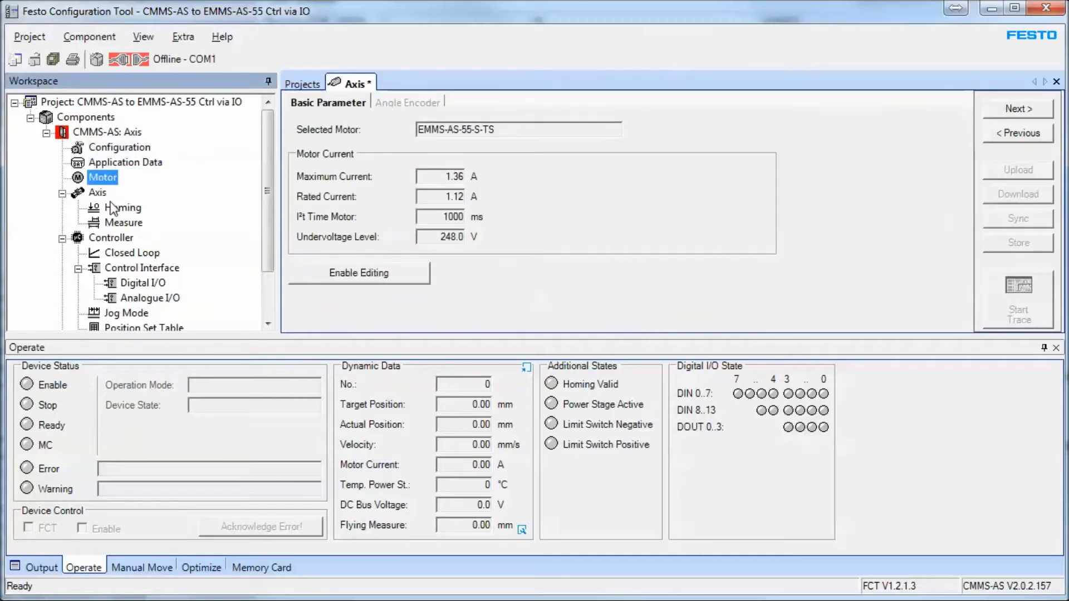
click(120, 207)
click(111, 148)
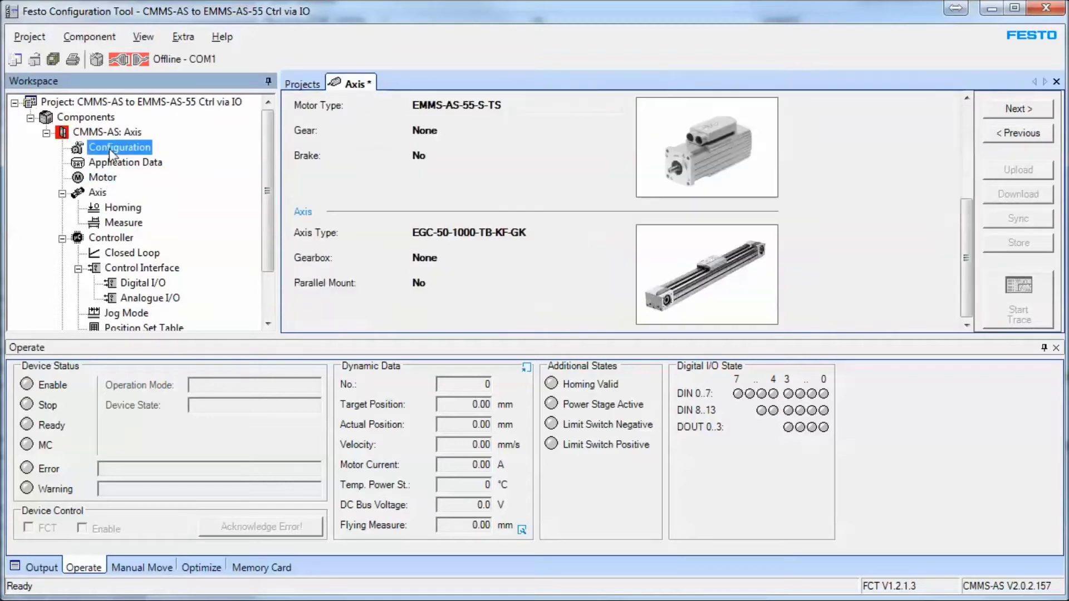
- Review the control interface options in the Operating Mode Settings of the application data, keeping Digital I/O
click(1021, 110)
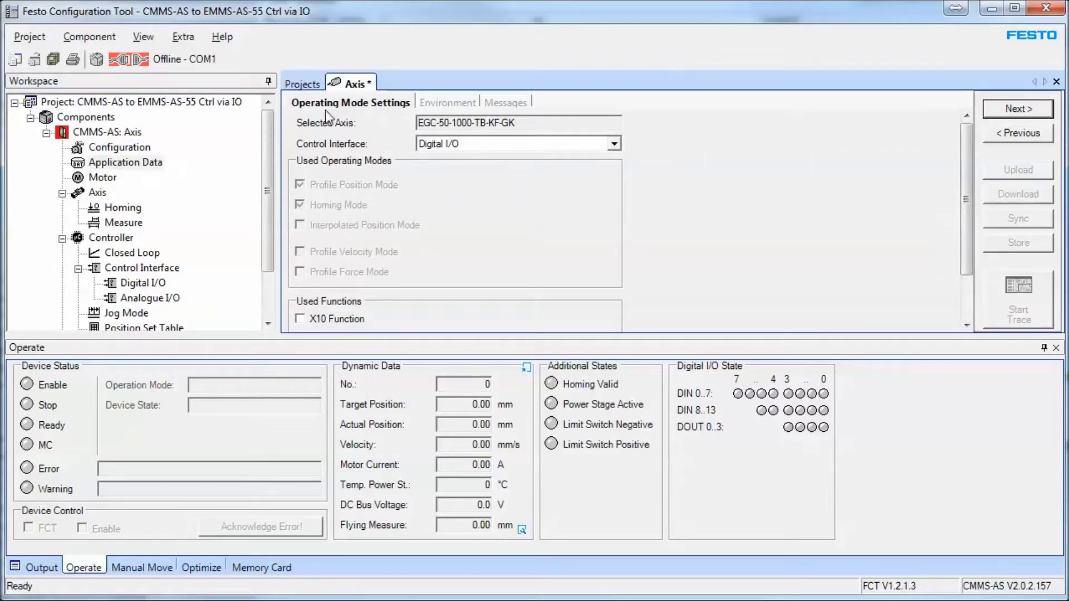
click(520, 145)
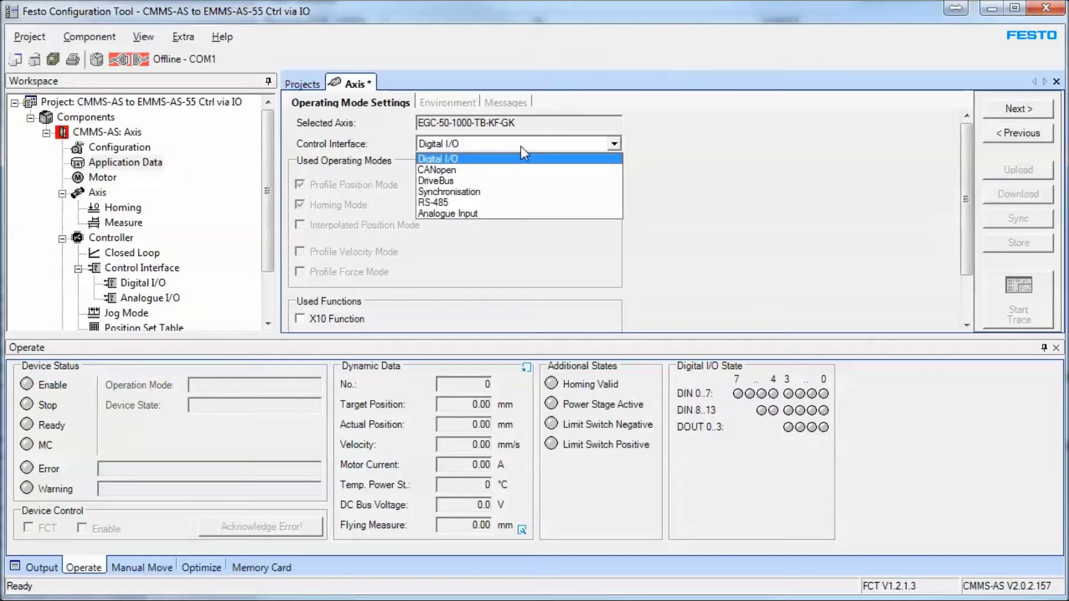
click(520, 146)
drag(967, 206, 997, 93)
drag(967, 223, 1004, 139)
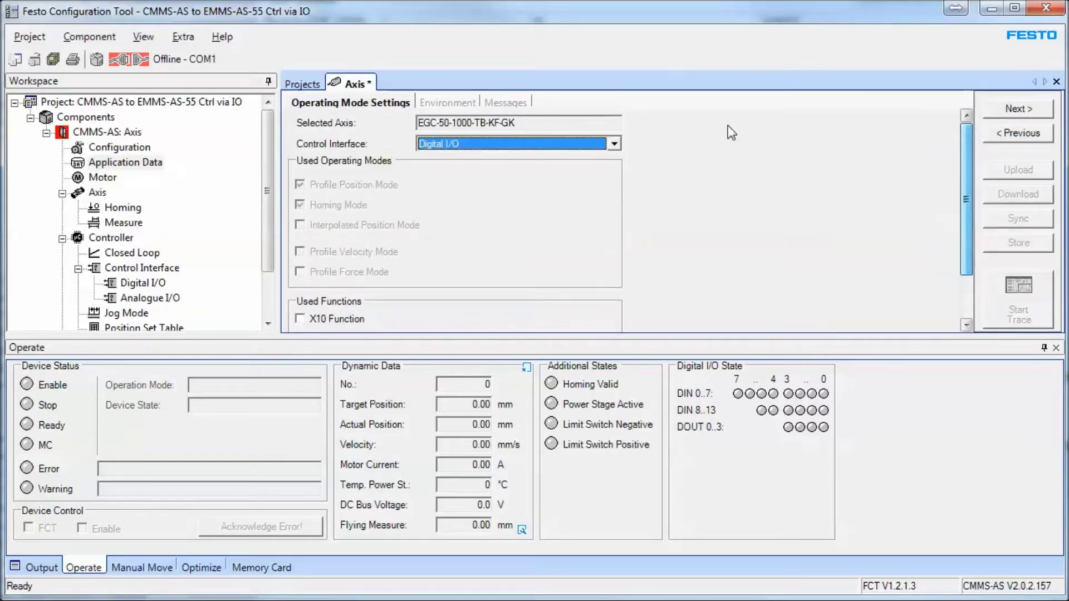
- Review the total load and orientation options in the Environment settings, keeping the orientation Horizontal
click(469, 104)
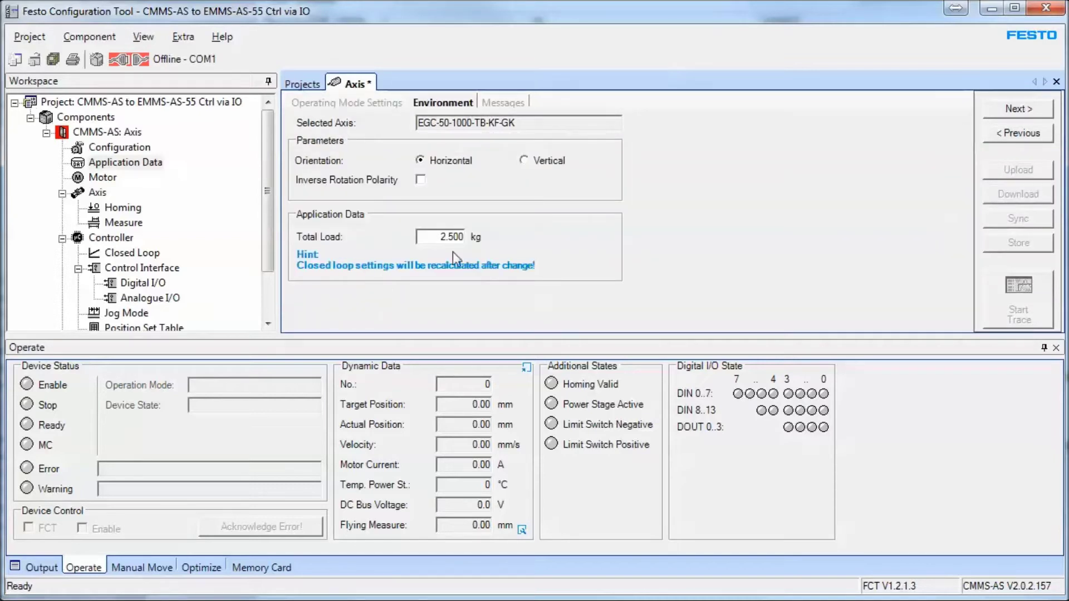
click(432, 240)
click(550, 166)
click(451, 166)
- Examine the Target Reached, Following Error and Velocity reached parameters in the Messages settings
click(505, 104)
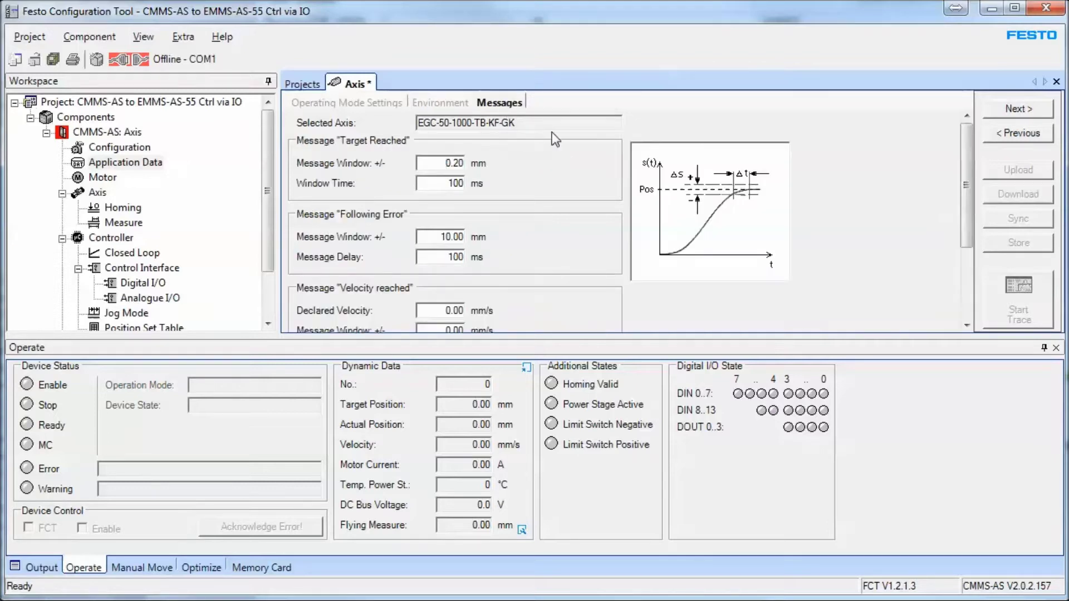
double_click(448, 163)
click(447, 237)
drag(452, 257, 474, 254)
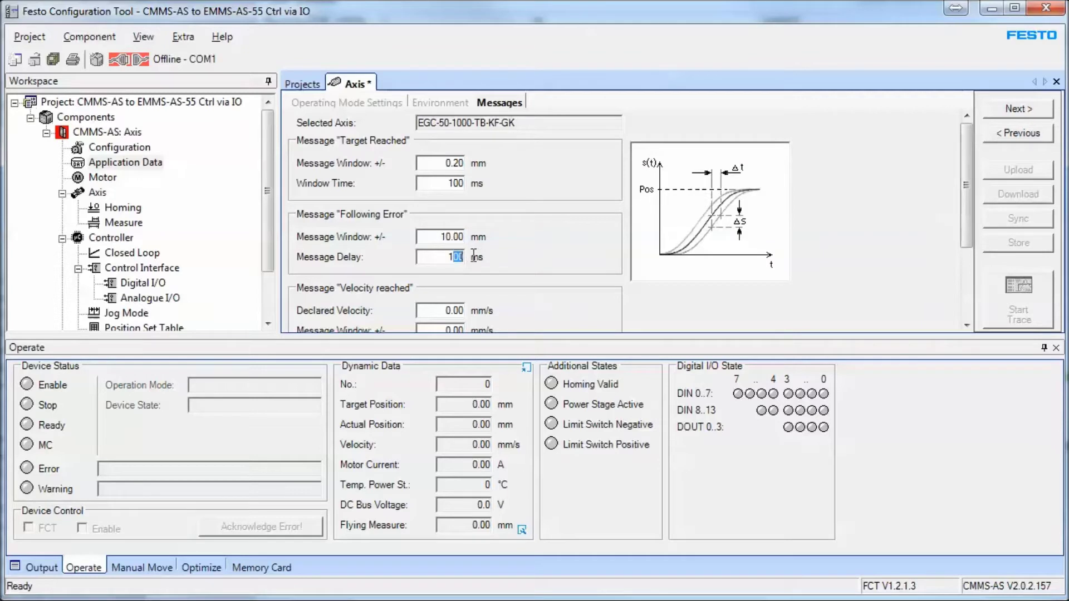
drag(966, 198, 969, 273)
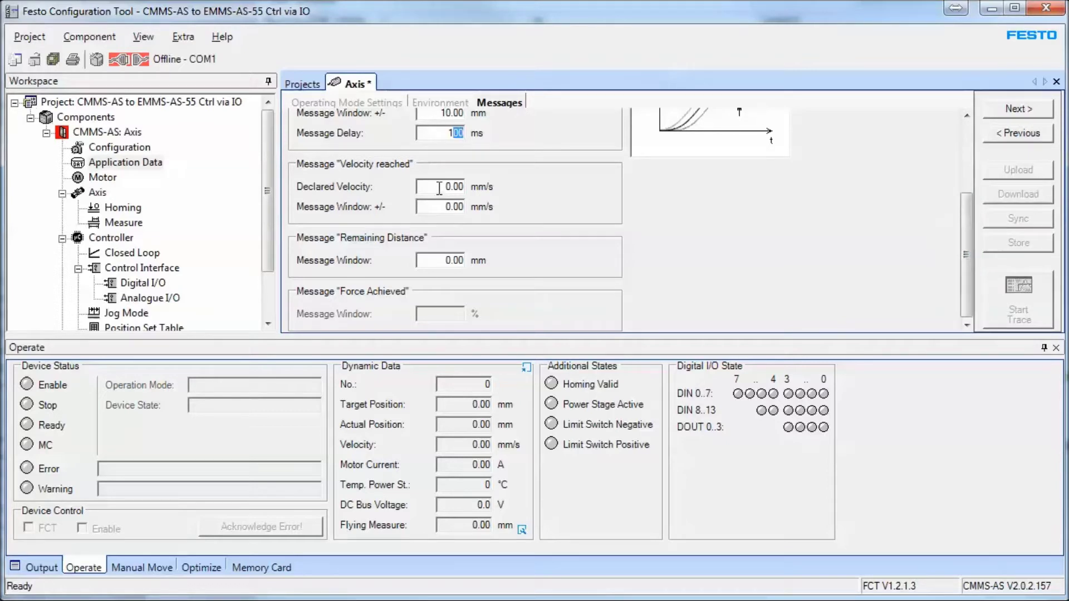
drag(439, 183, 459, 187)
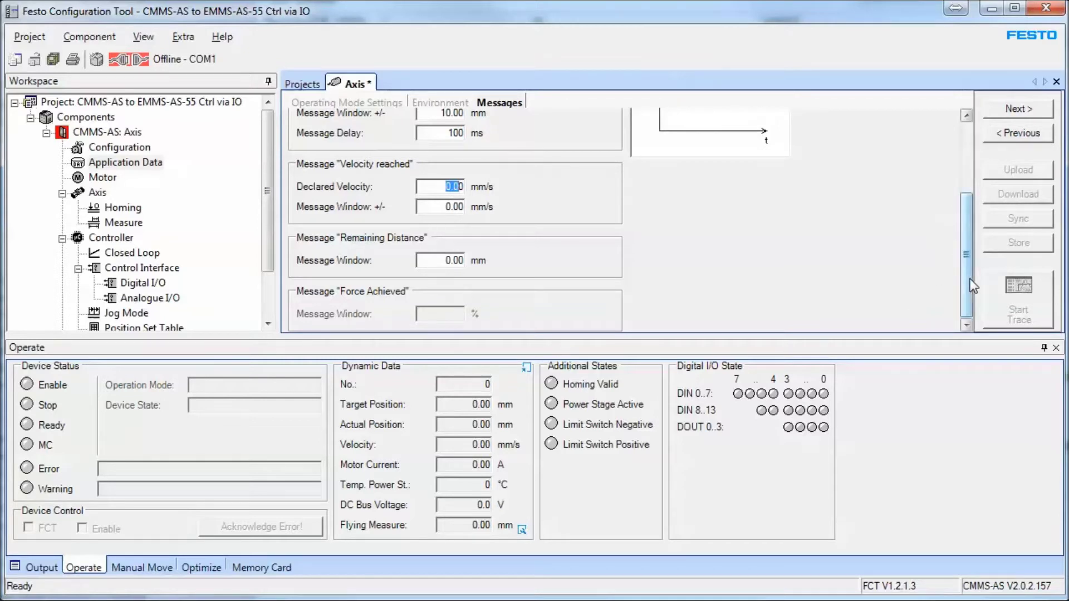
drag(970, 279, 1007, 152)
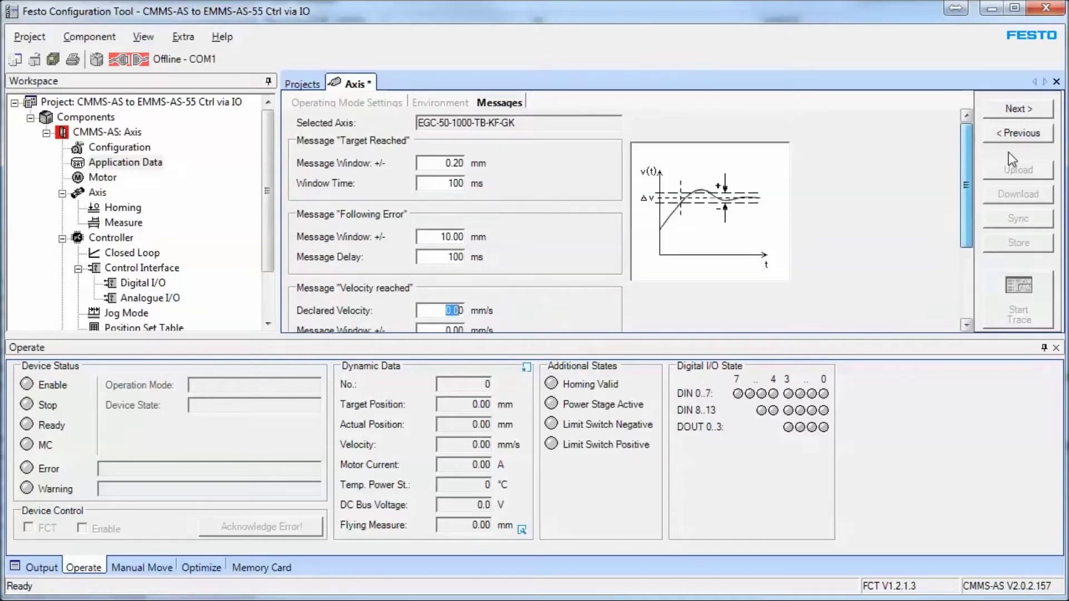
- Unlock the motor's basic parameters, set the Undervoltage Level to 150.0 V and lock editing again
click(1022, 113)
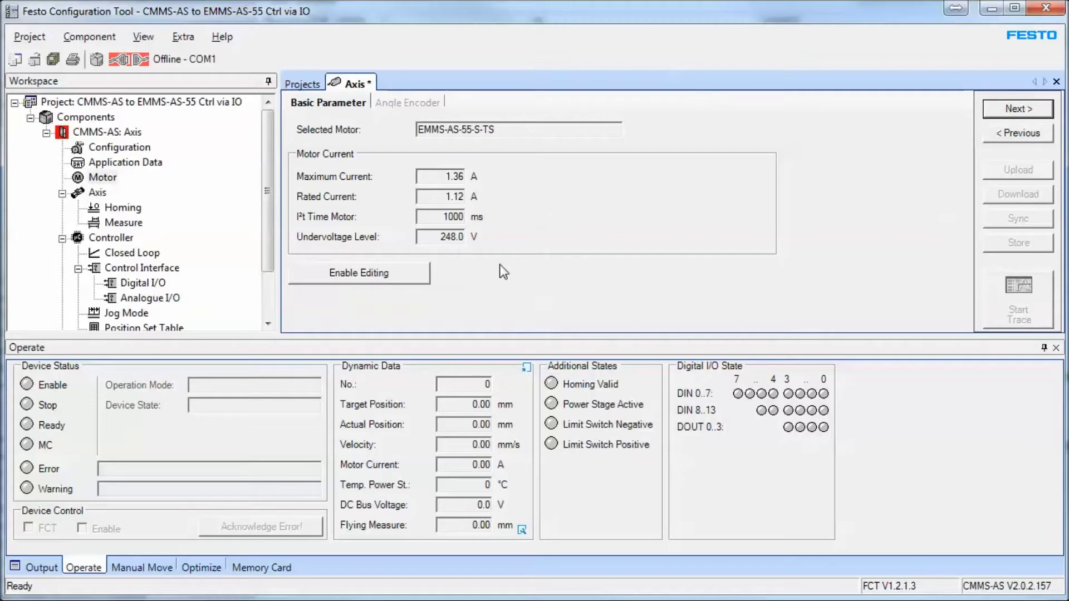
click(405, 279)
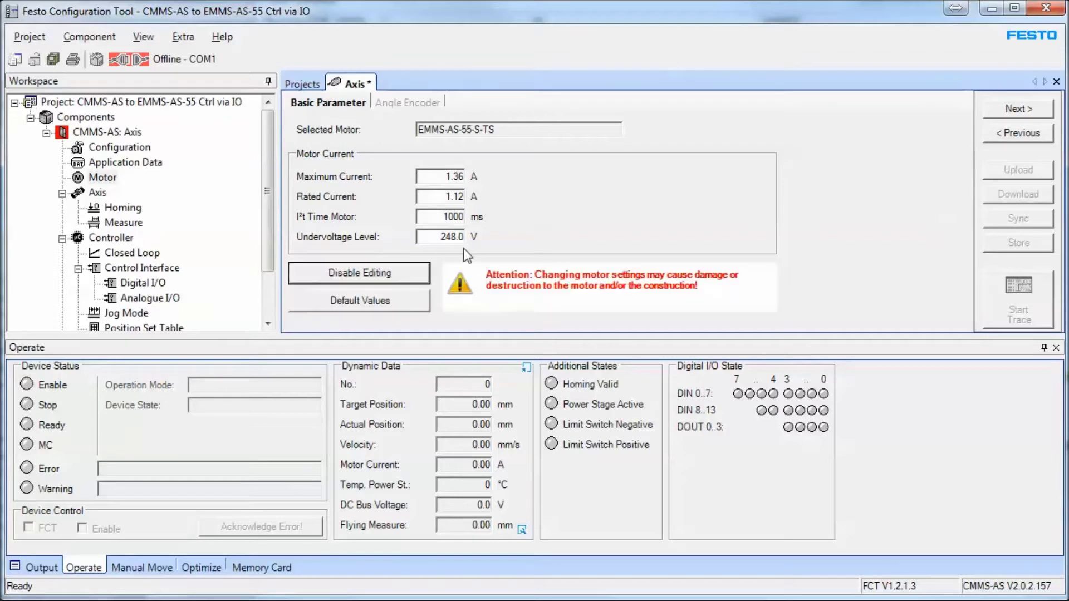
double_click(441, 236)
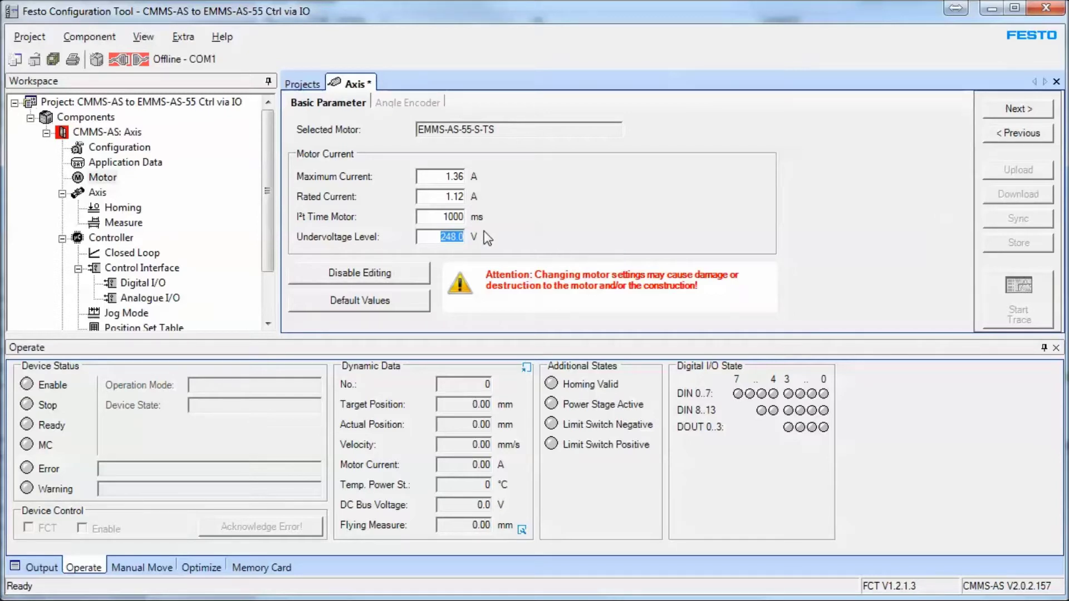
text(150.0)
click(401, 277)
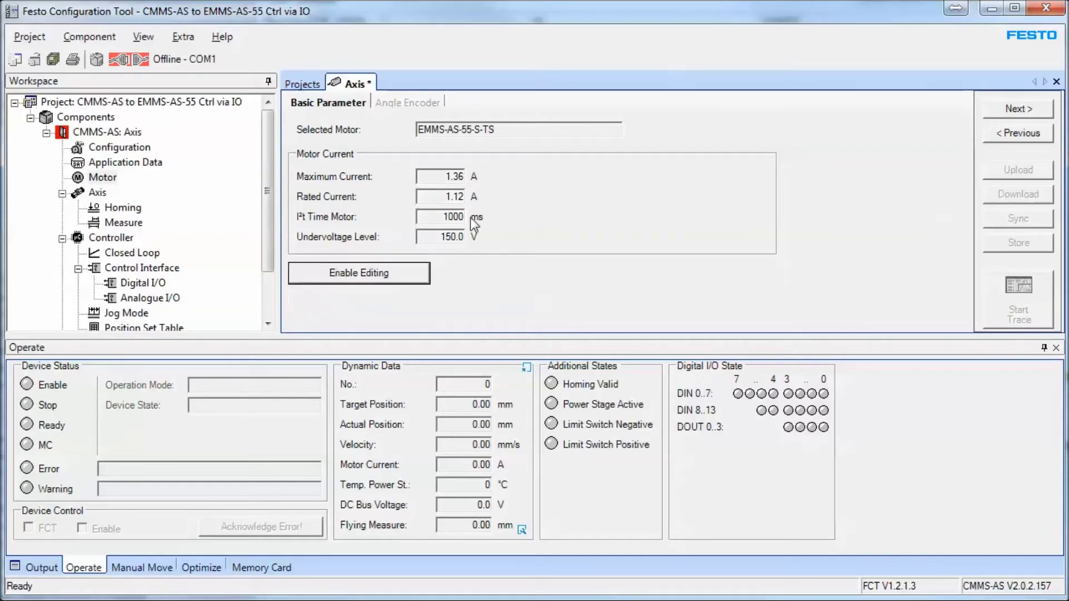
- Enable editing of the axis limits and set the Quick Stop, Stop Input Signal and Limit switch decelerations to 5 m/s²
click(1020, 108)
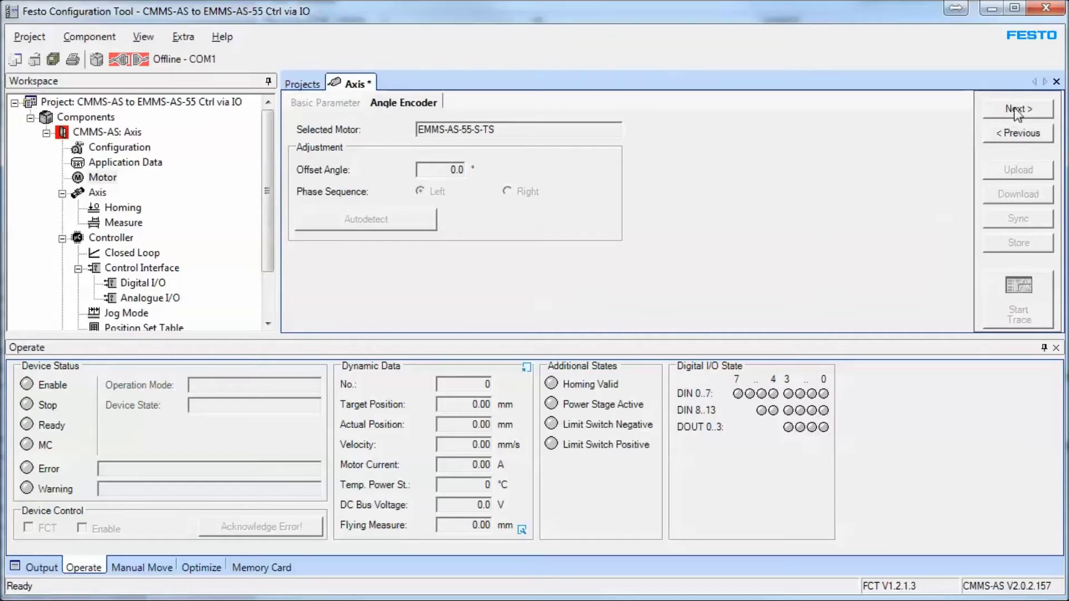
click(1017, 109)
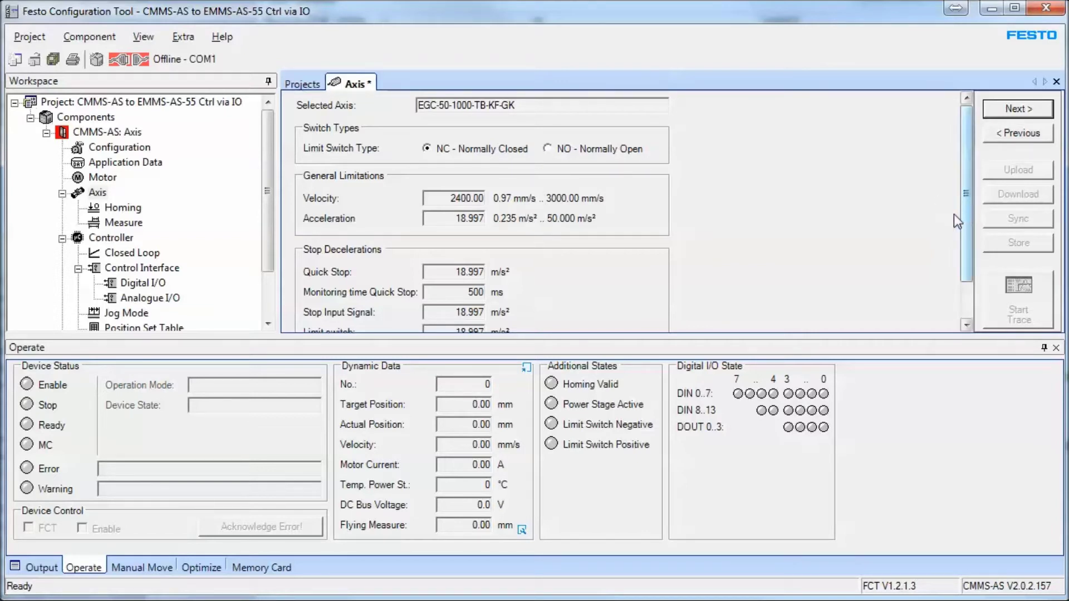
drag(963, 222, 968, 285)
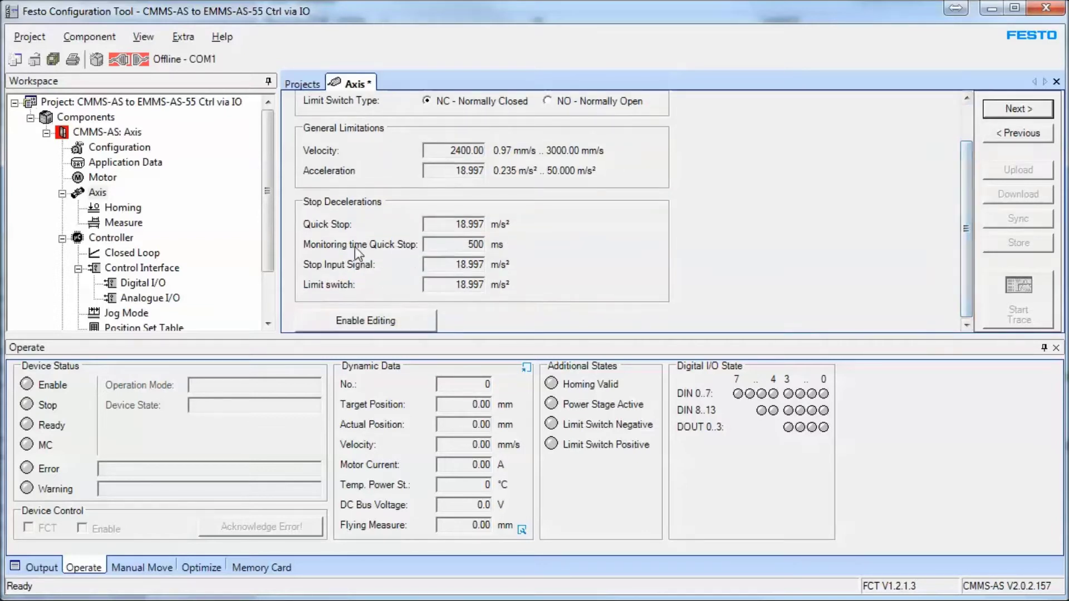
click(369, 324)
double_click(458, 224)
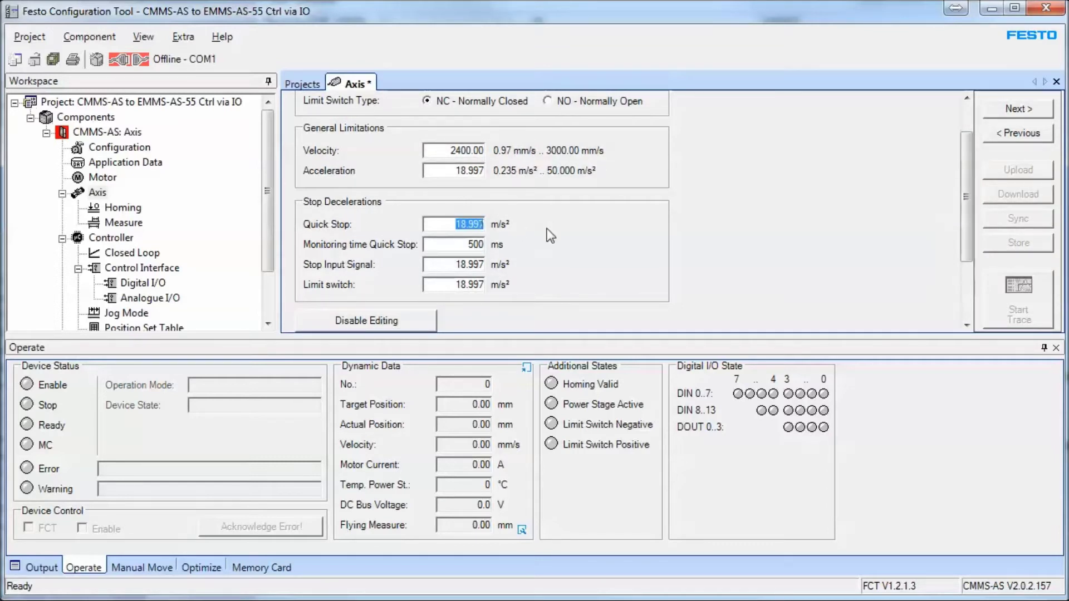
text(5)
key(Tab)
key(Tab)
key(Tab)
key(shift+Tab)
drag(450, 286, 555, 288)
text(5)
click(466, 264)
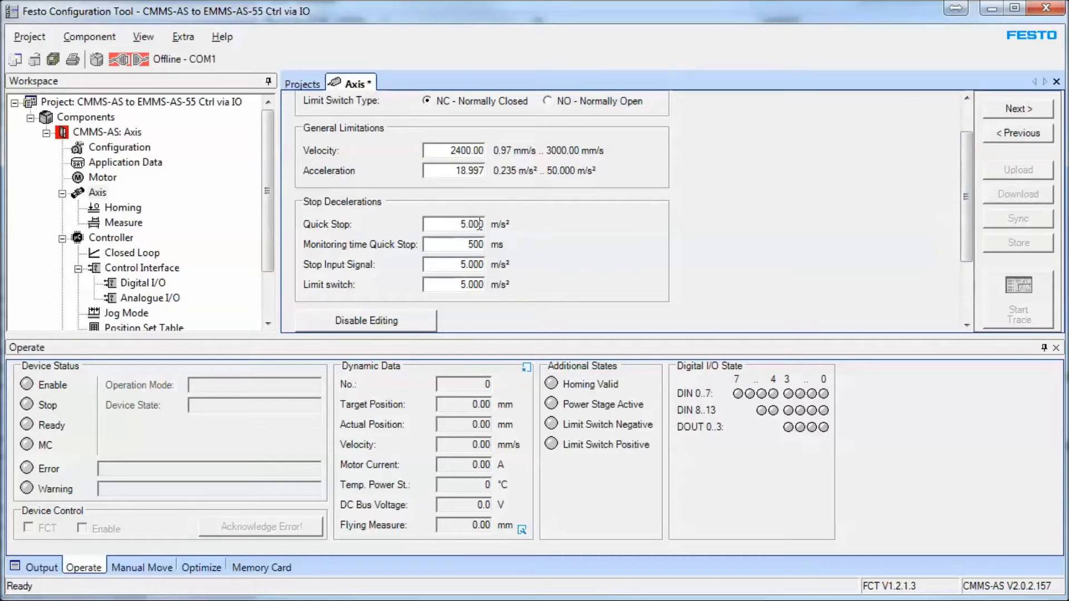
double_click(480, 224)
drag(460, 265, 528, 269)
drag(466, 285, 532, 288)
- Open the Homing settings of the axis
click(1017, 111)
click(1017, 112)
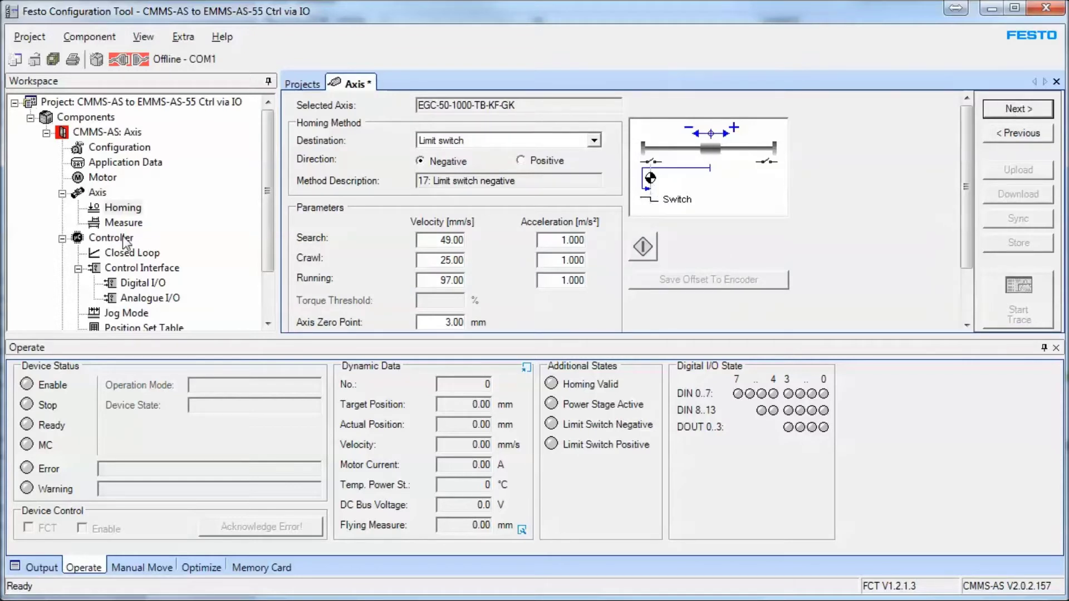
click(122, 211)
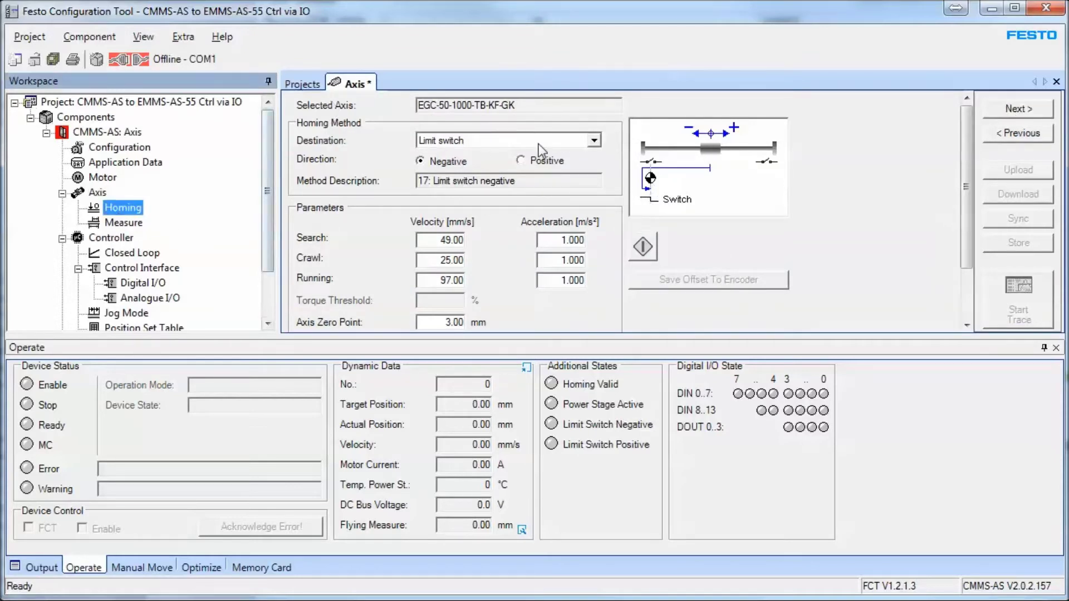
- Try Block and Actual position as the homing destination, accepting the reset of affected pages each time
click(505, 142)
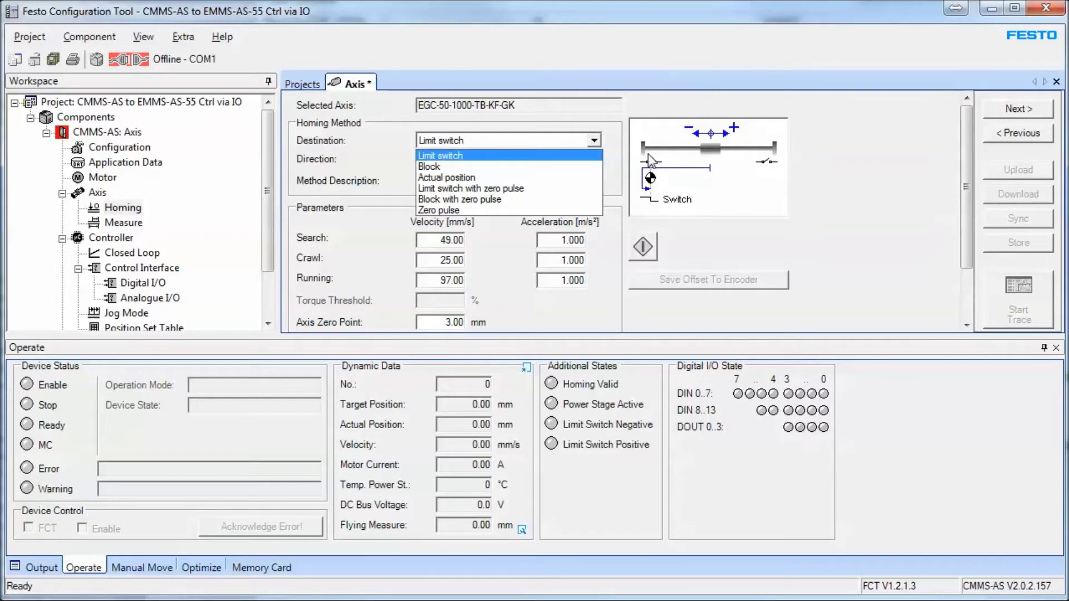
click(477, 171)
click(595, 403)
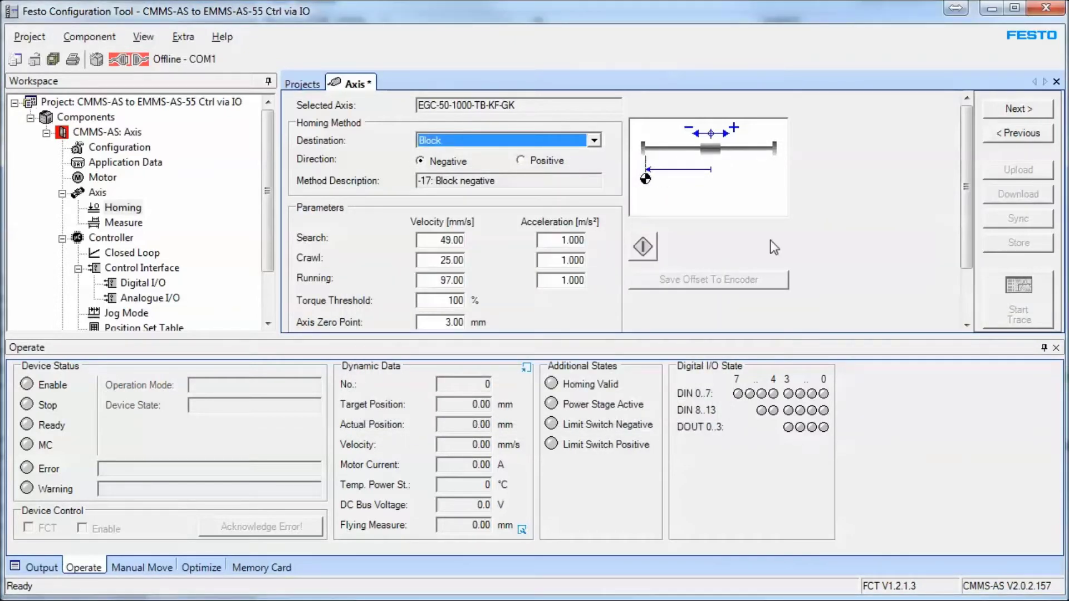
click(596, 141)
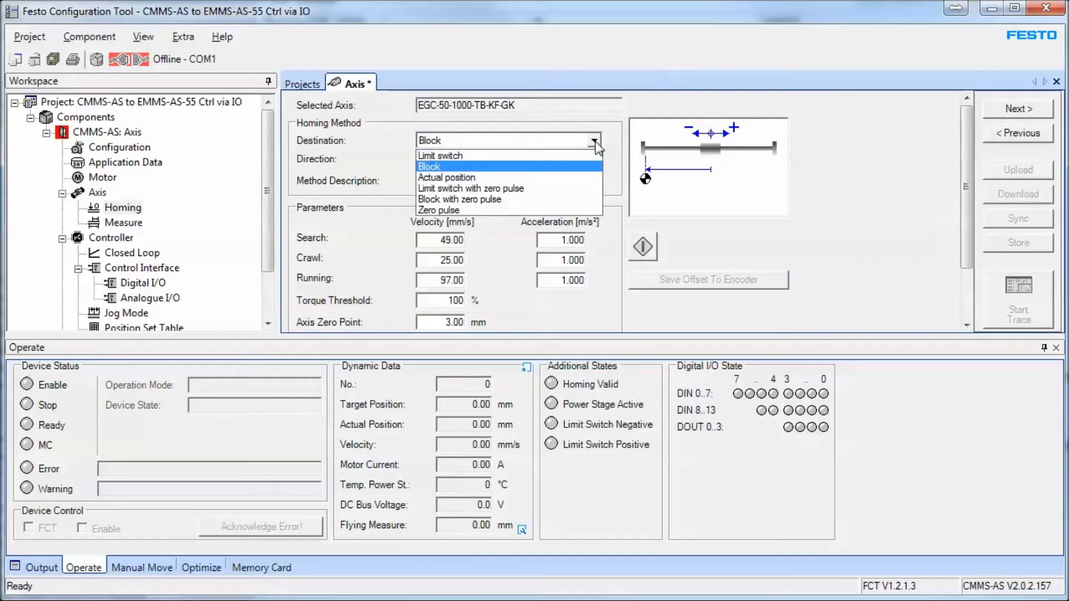
click(464, 175)
click(591, 400)
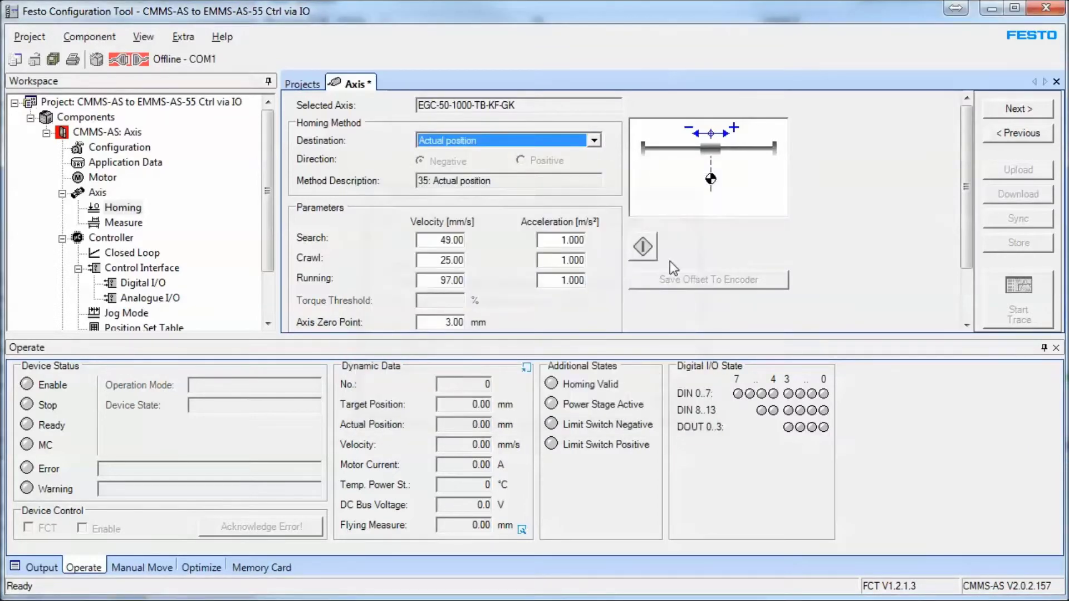
- Set the homing destination to Limit switch with zero pulse and reset the affected pages to their default values
click(599, 144)
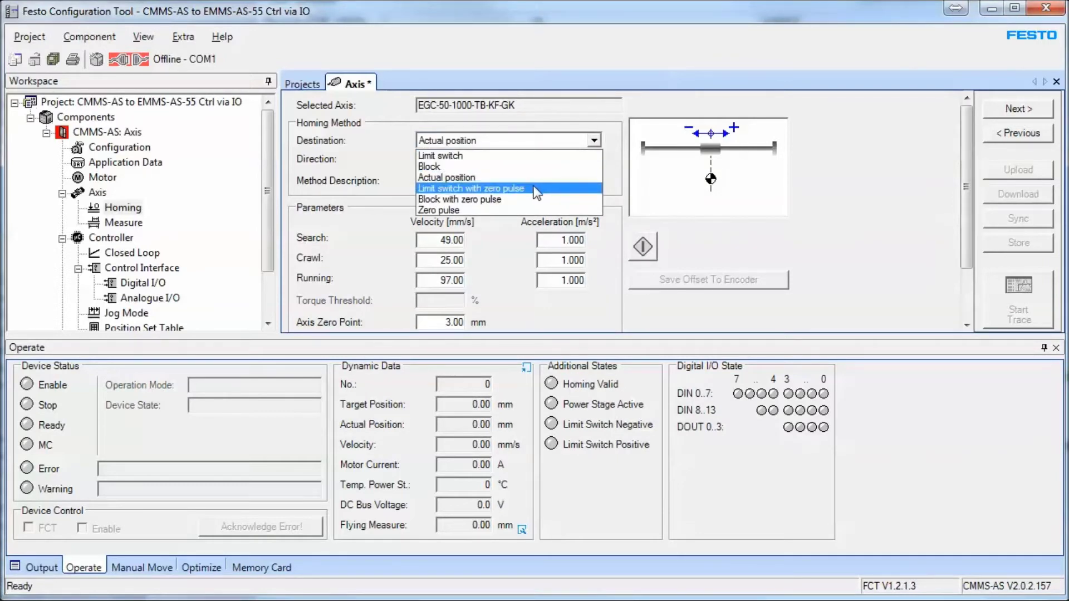
click(500, 189)
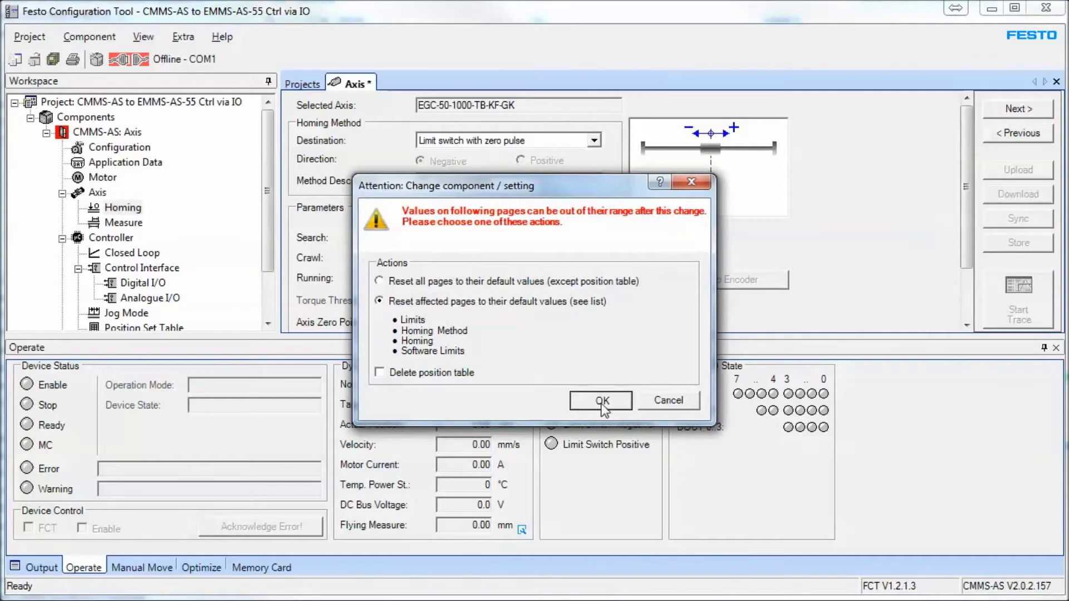
click(598, 401)
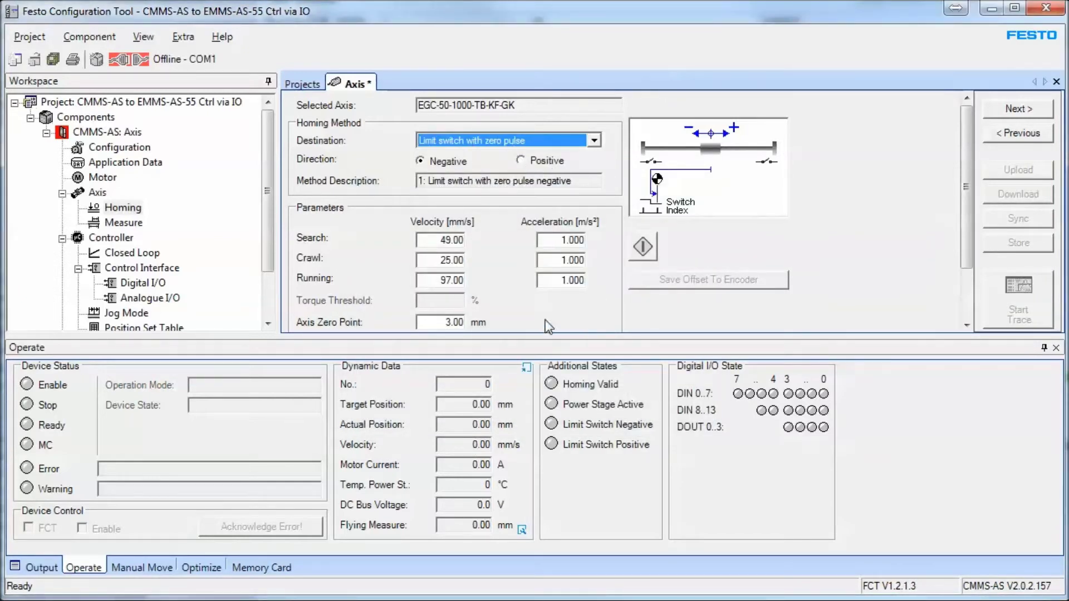
- Examine the homing Search velocity and Axis Zero Point parameters
click(441, 240)
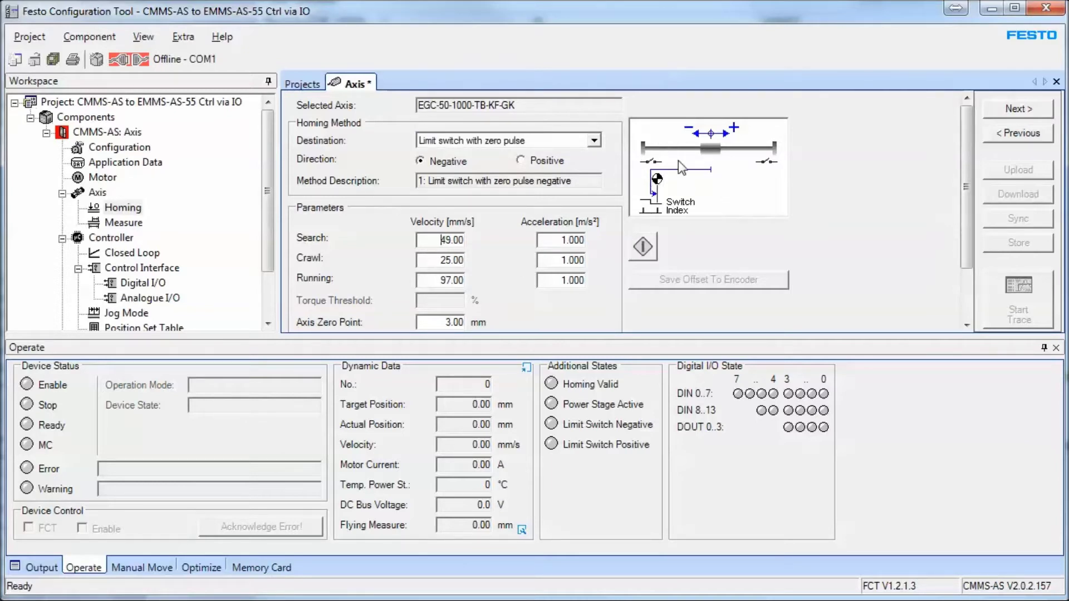
double_click(442, 323)
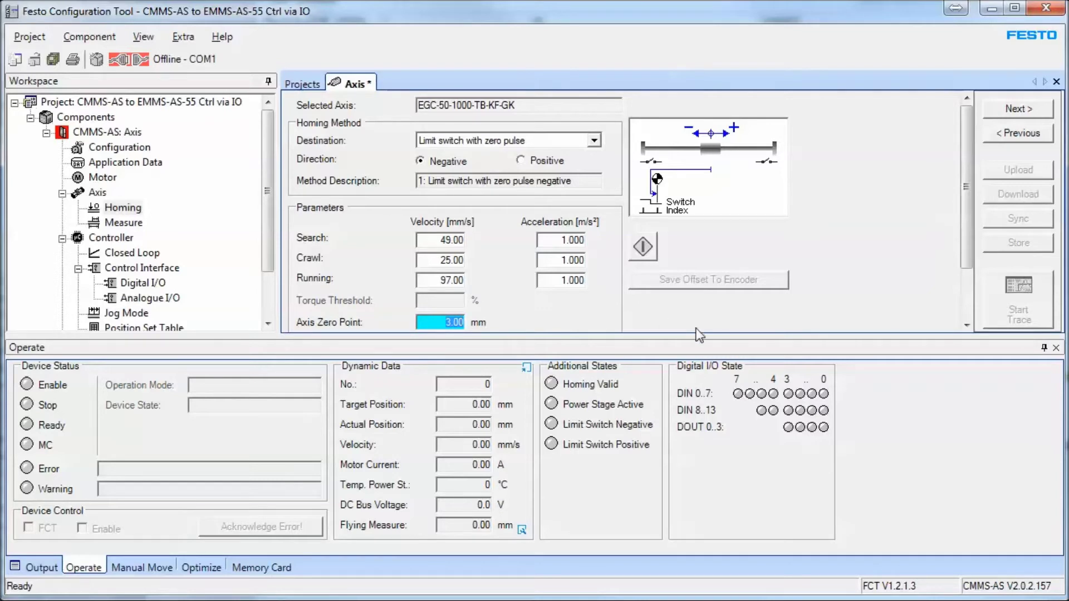
- Examine the software limits on the axis Measure page against the homing Axis Zero Point
click(1021, 111)
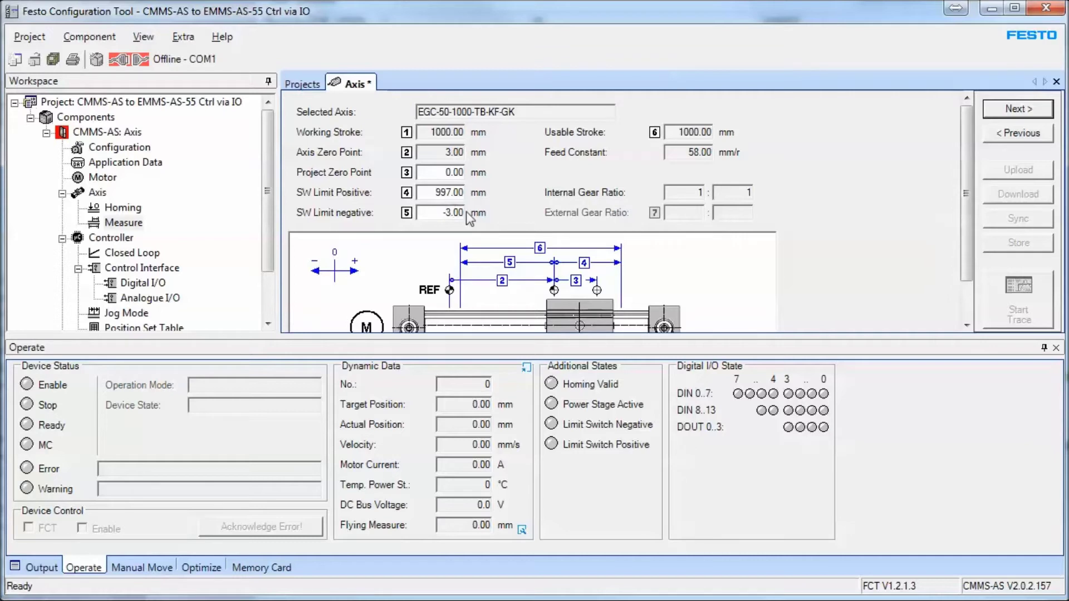
click(1018, 108)
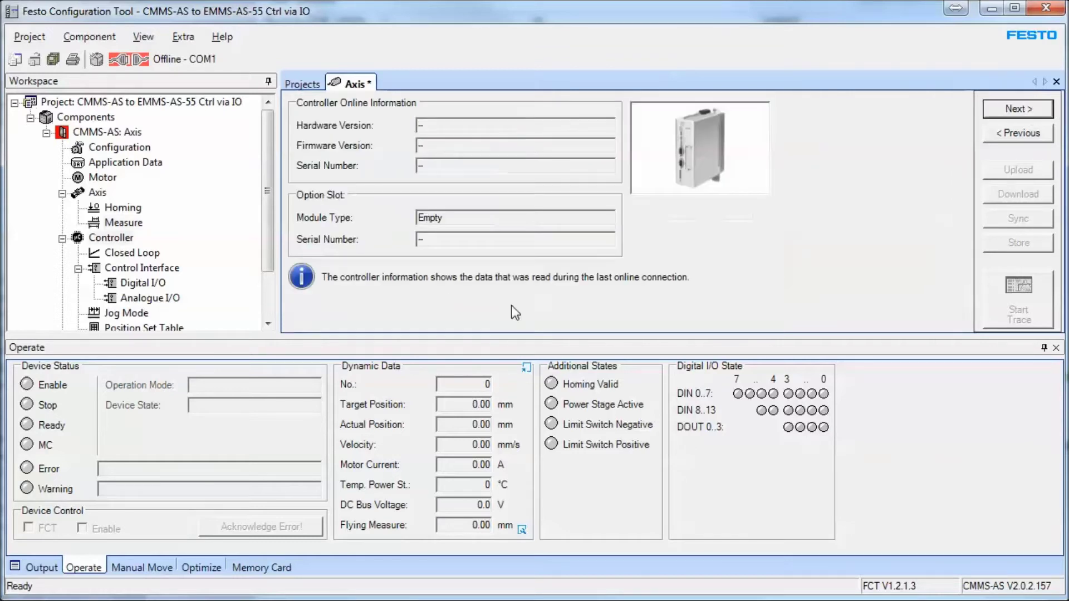
click(1009, 111)
click(1016, 130)
click(1016, 131)
click(1016, 134)
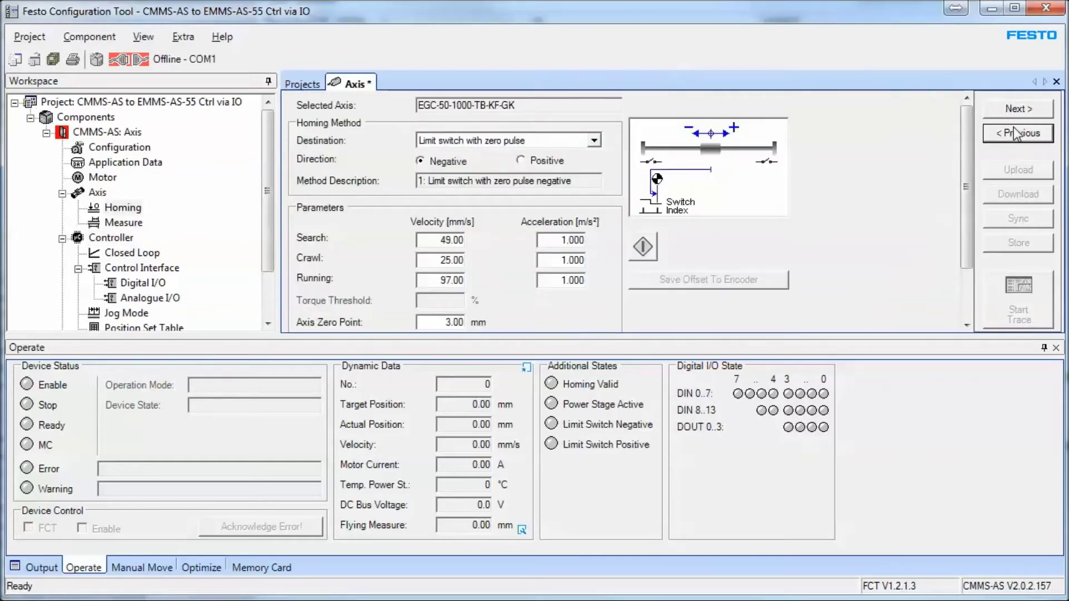
double_click(433, 322)
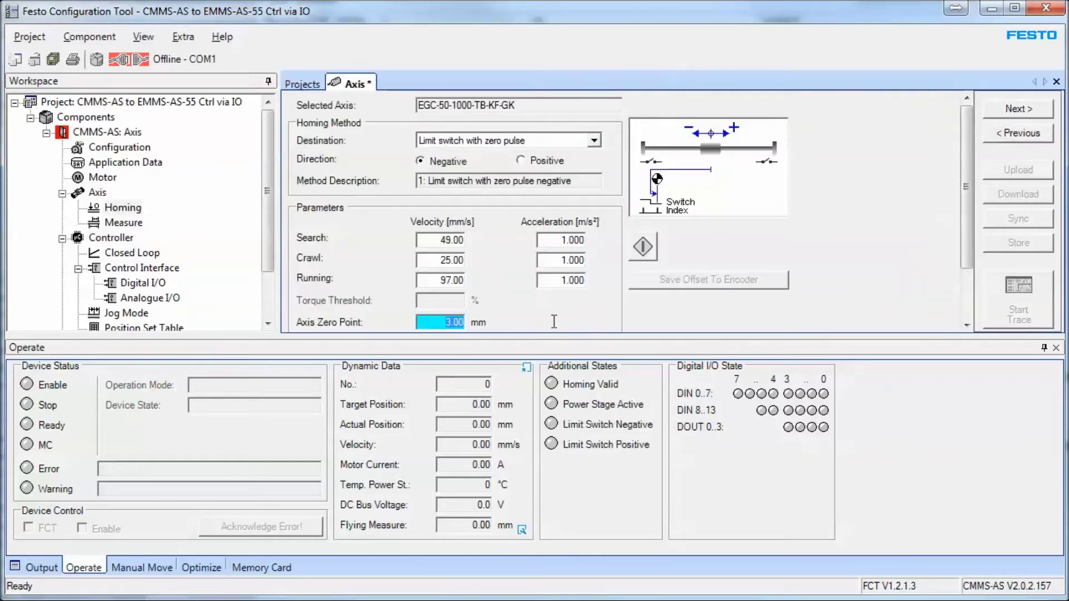
click(1010, 109)
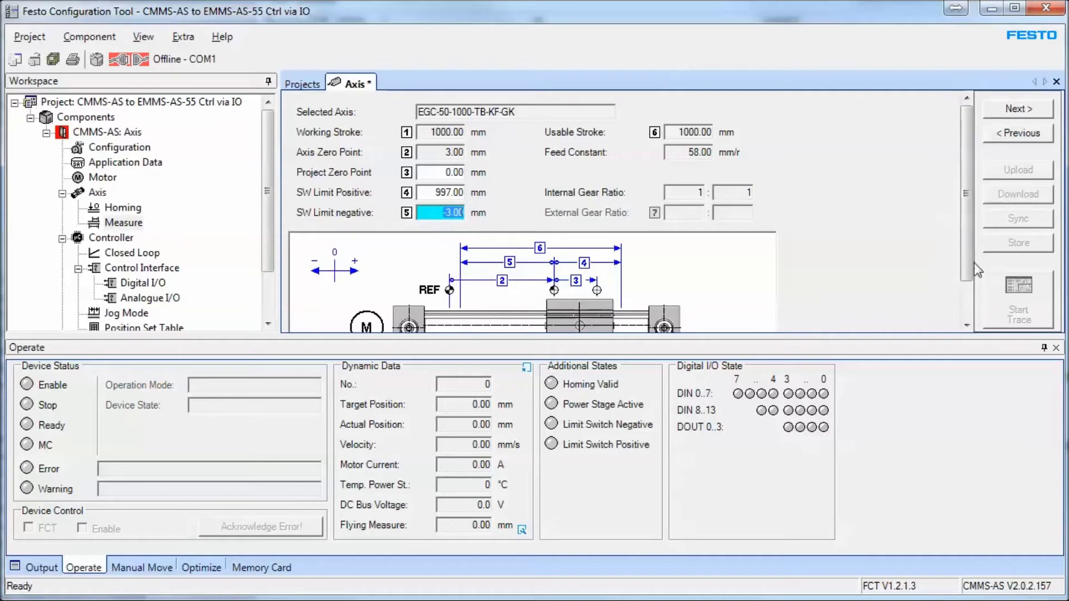
- Open the controller's Closed Loop settings and recalculate them at Middle stiffness
click(1016, 109)
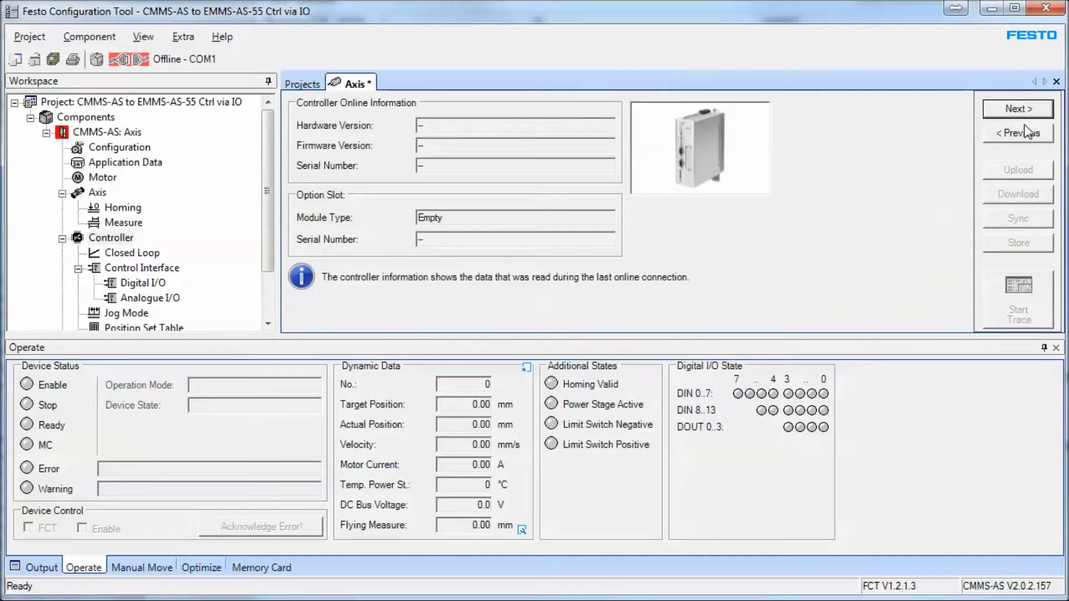
click(1026, 109)
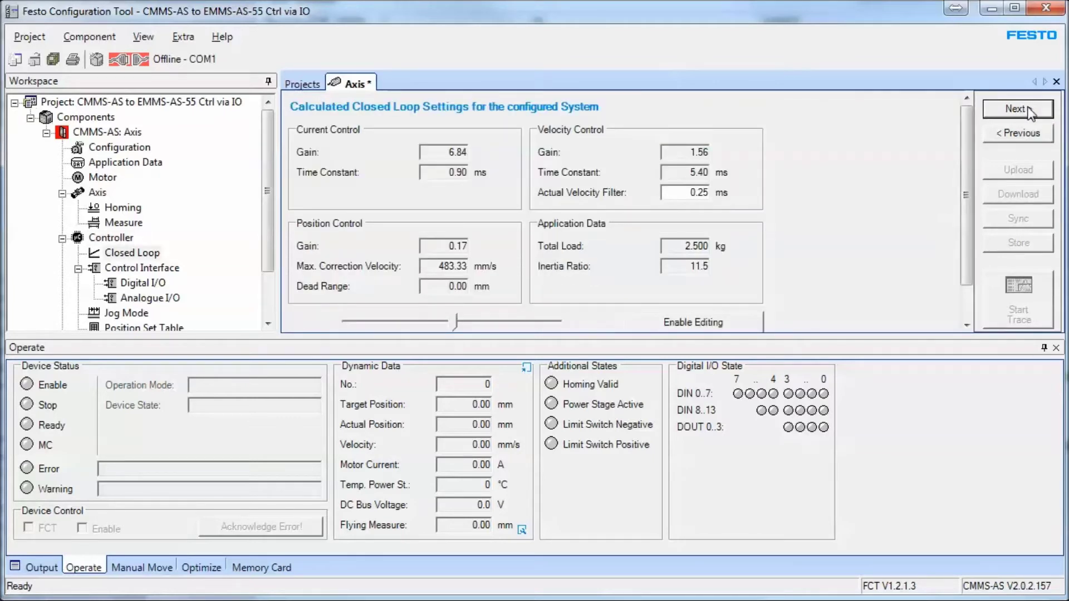
drag(966, 204, 966, 259)
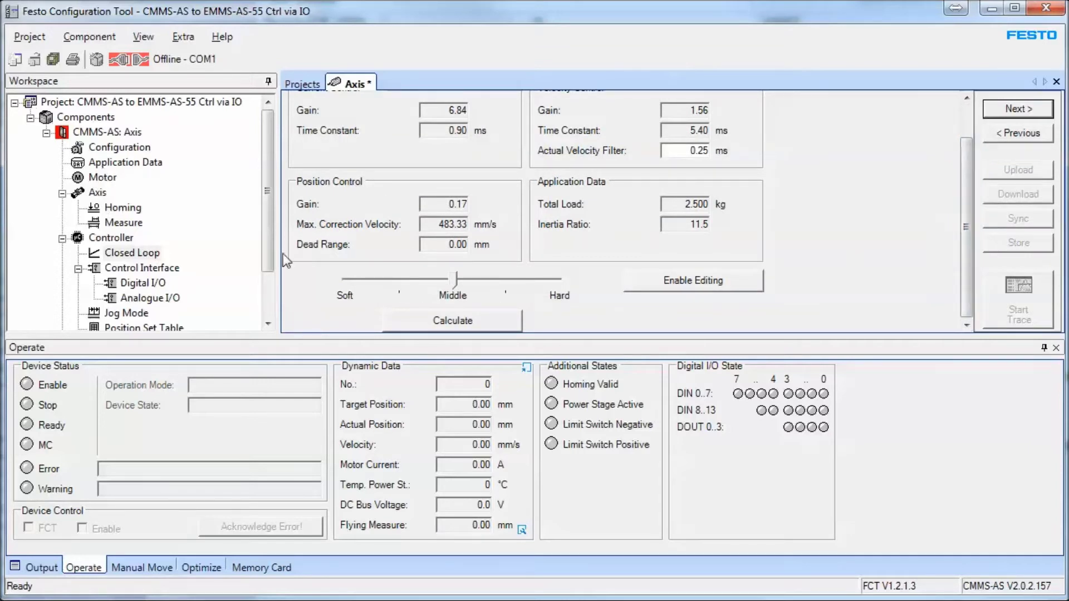
click(478, 324)
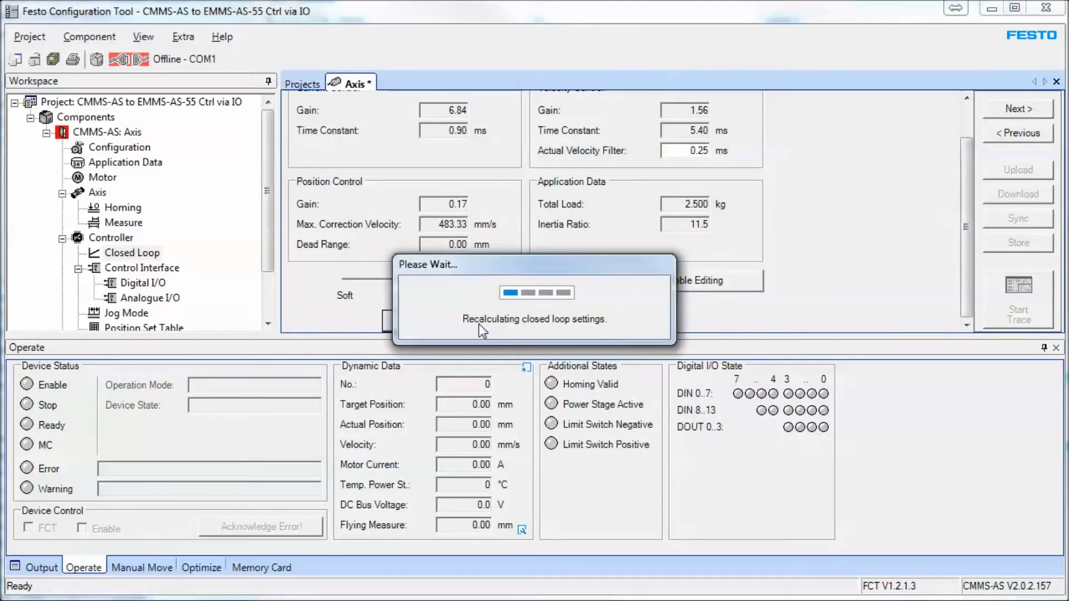
scroll(953, 255, up, 2)
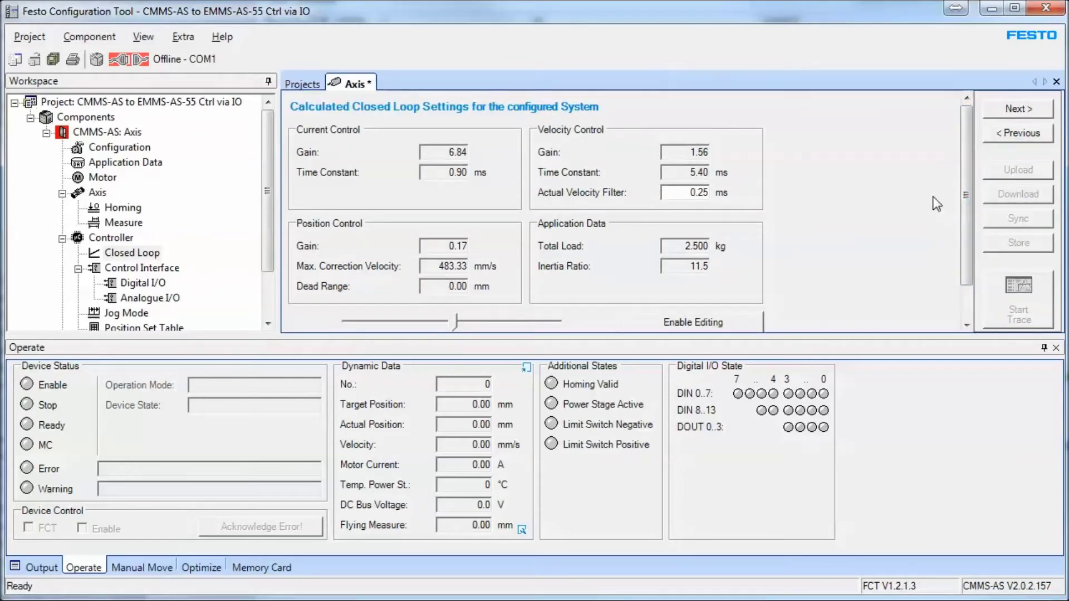
- Enable editing of the closed loop settings
scroll(969, 222, down, 2)
click(655, 282)
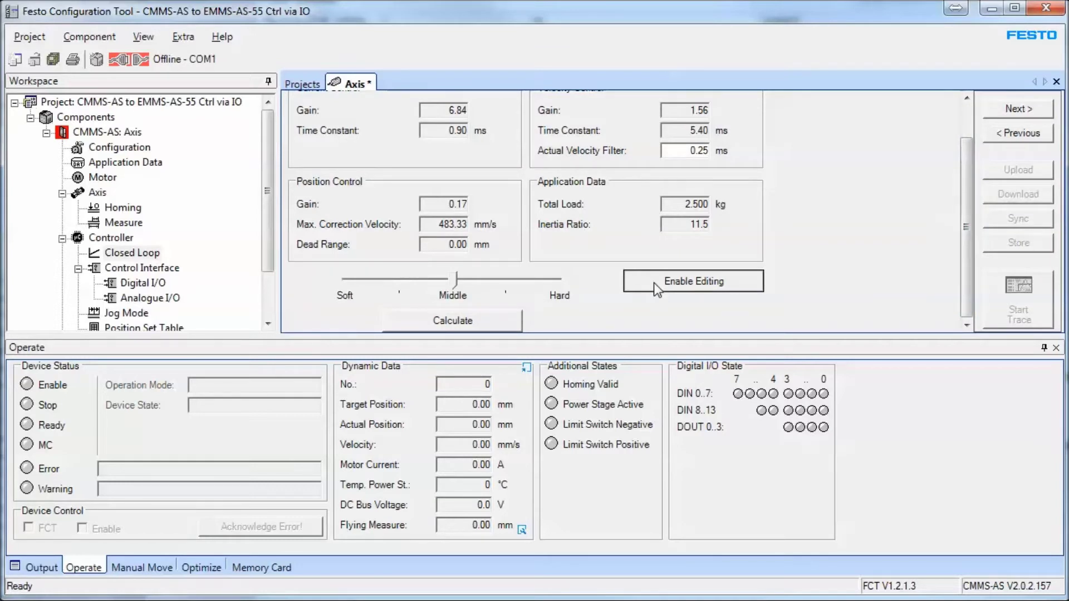
click(653, 282)
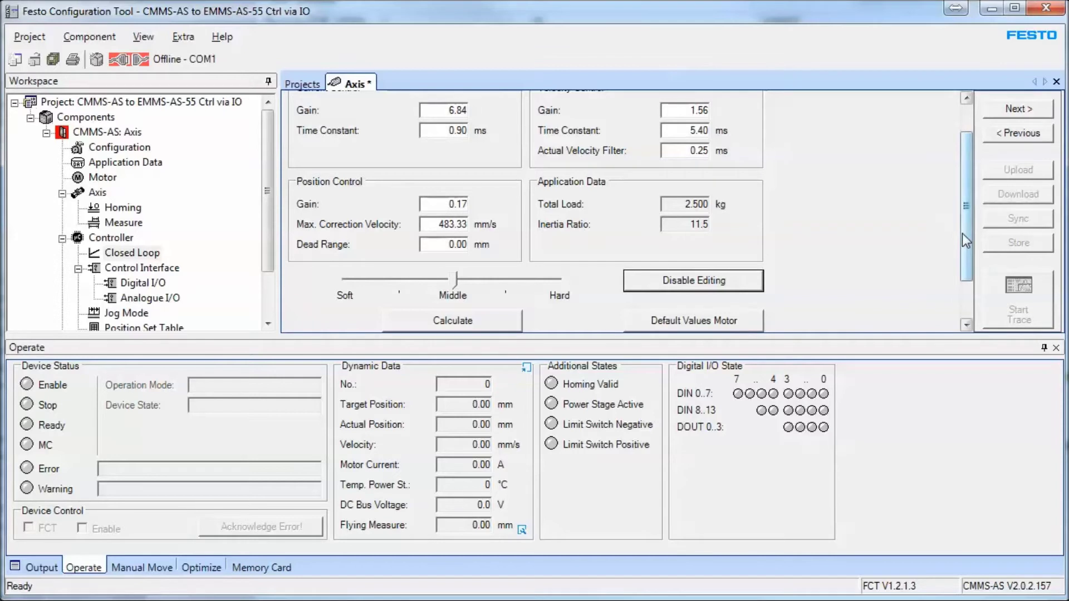
scroll(968, 195, up, 1)
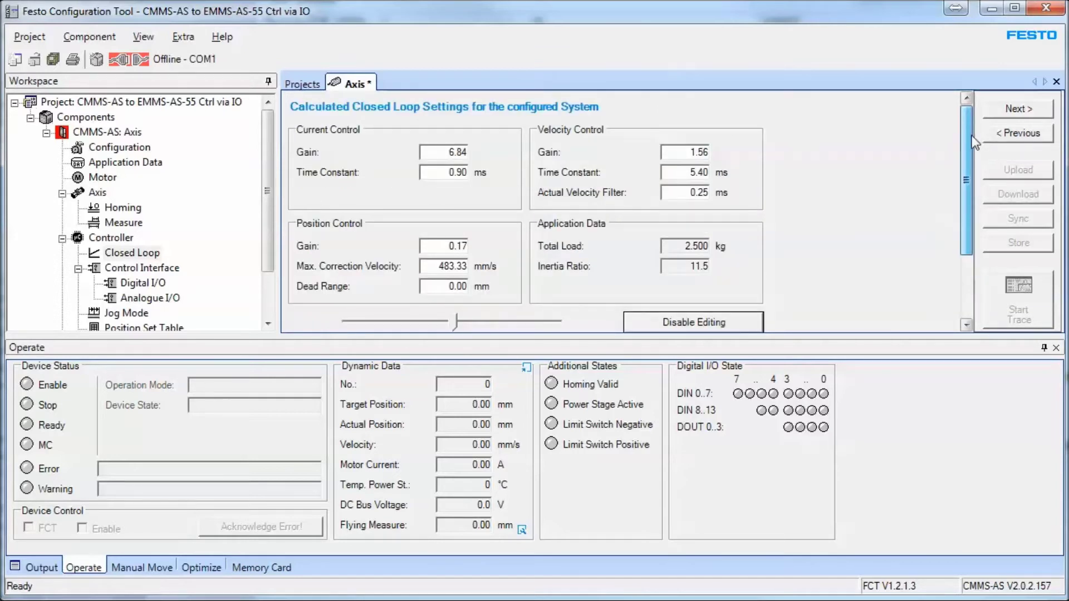
scroll(963, 222, down, 3)
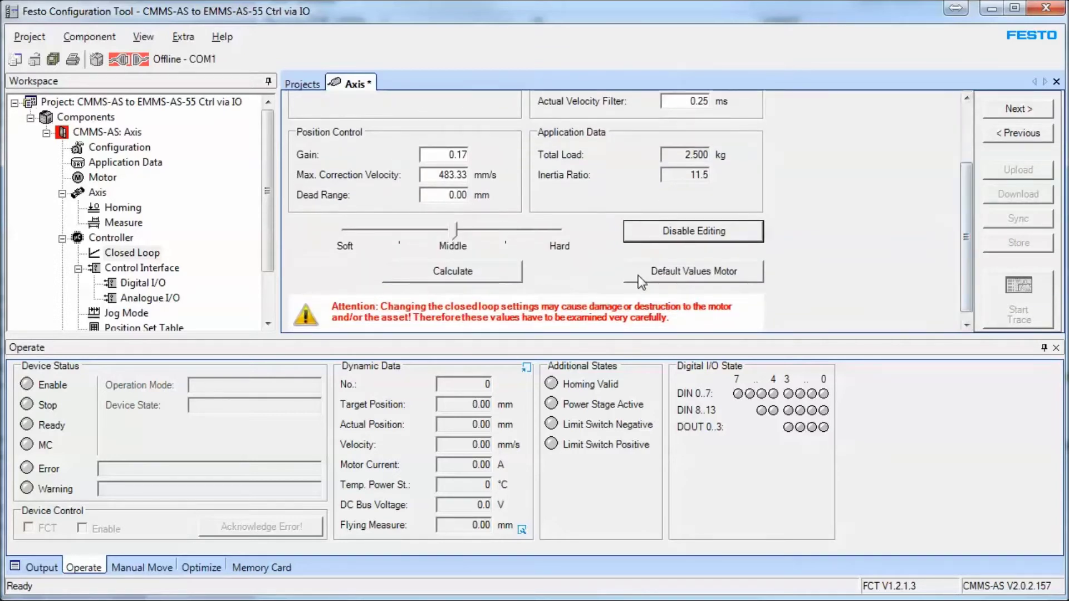
- Auto-hide the Operate pane and load the motor's default closed loop values
scroll(964, 274, up, 3)
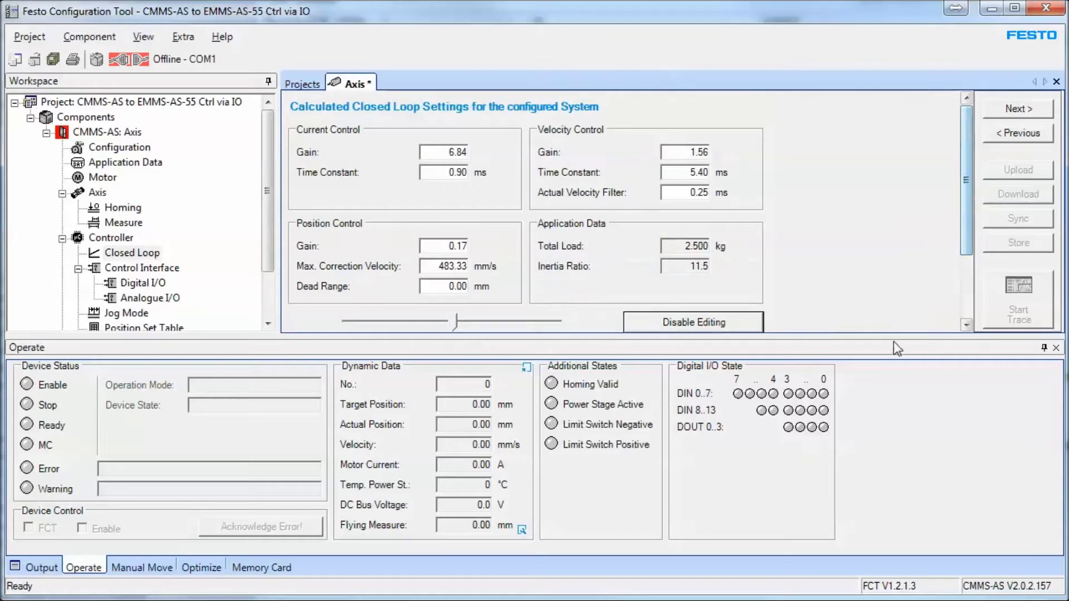
click(1041, 348)
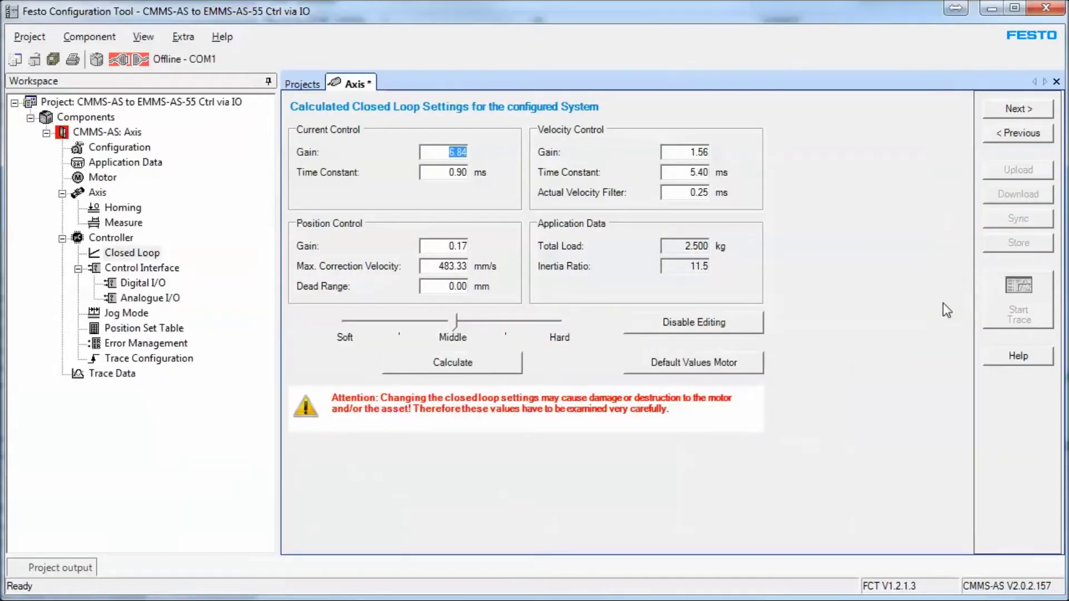
click(684, 372)
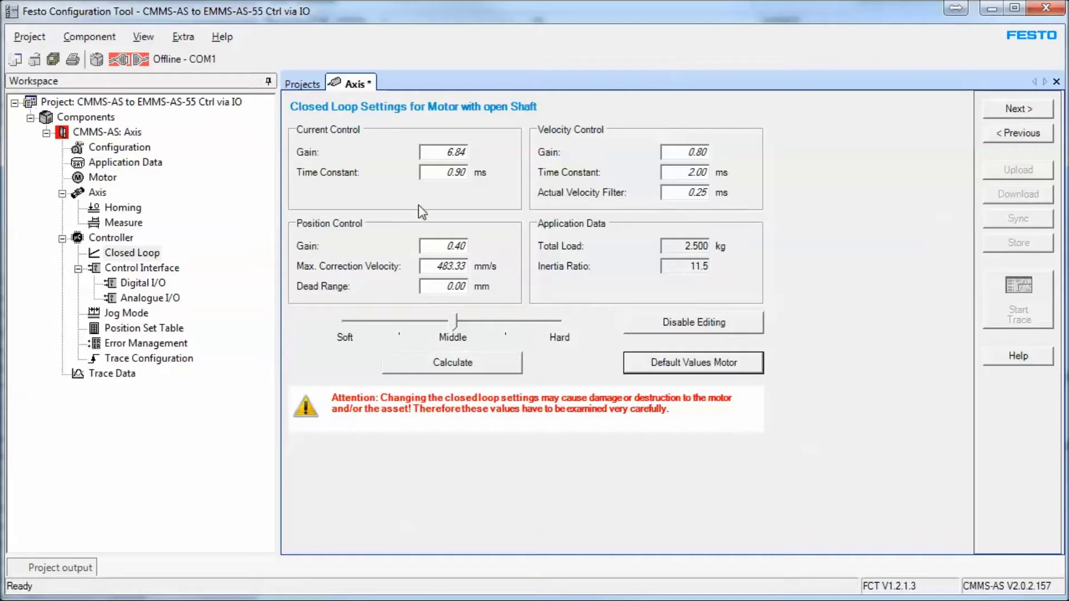
- Examine the digital I/O assignments in the Jogging/Teaching, Link of Position Sets and Synchronisation offline modes, returning to Single position set
click(1007, 111)
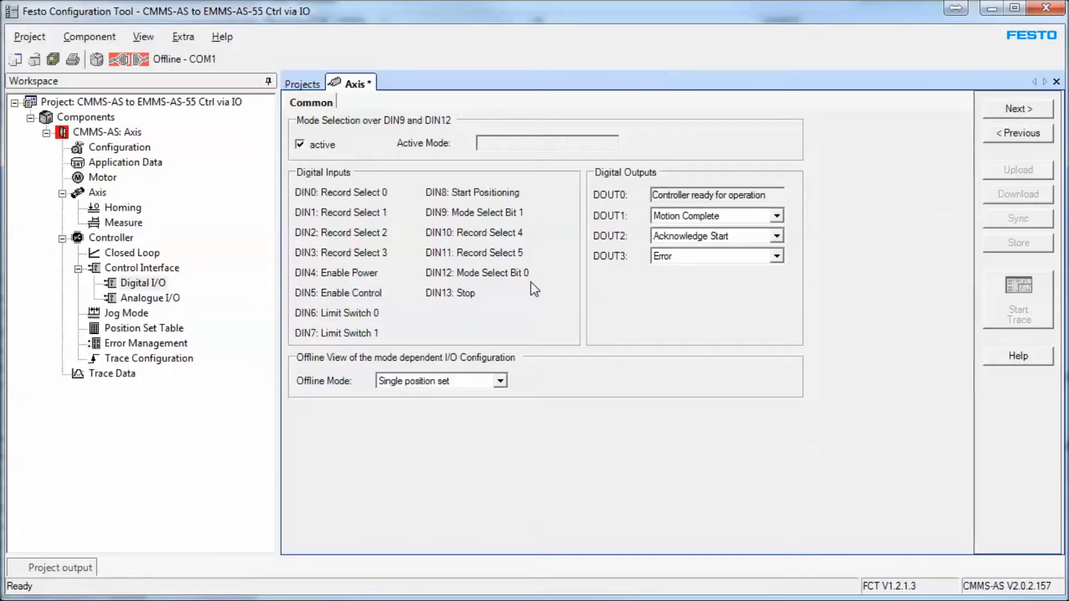
click(500, 382)
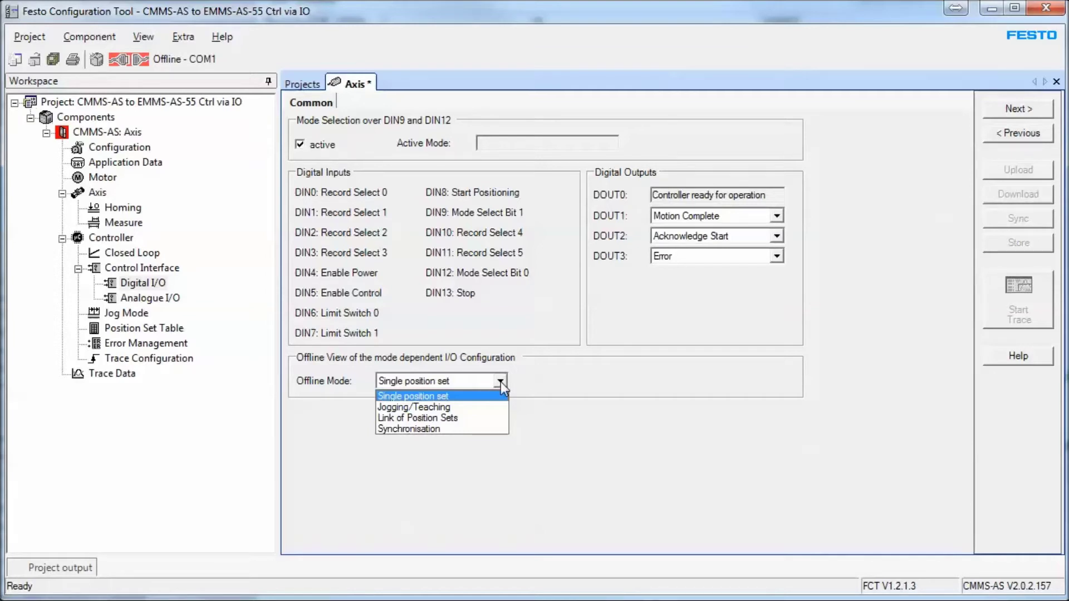
key(Down)
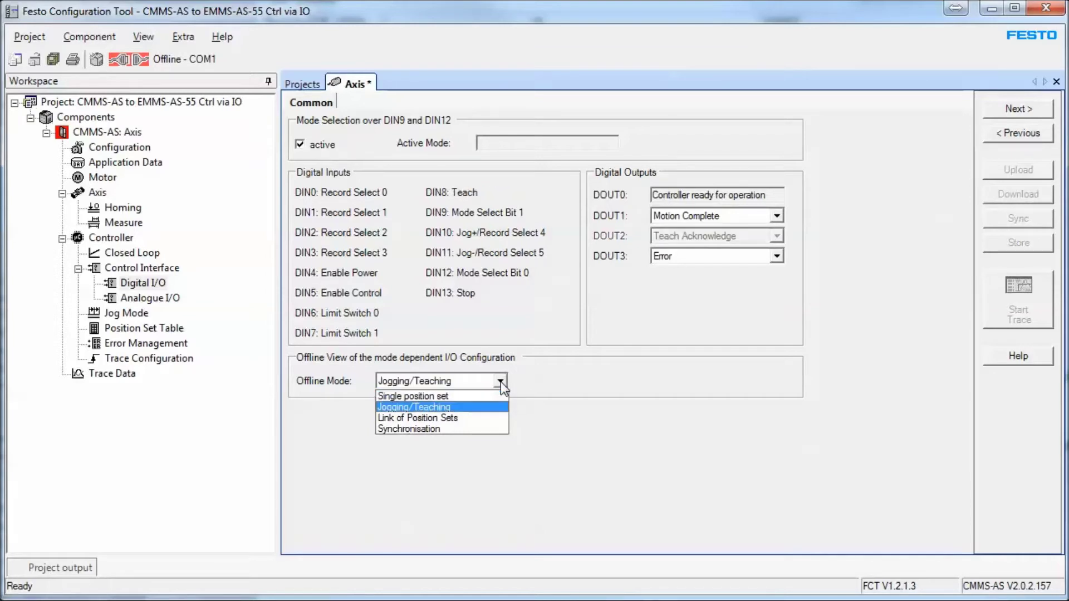
click(459, 407)
key(Down)
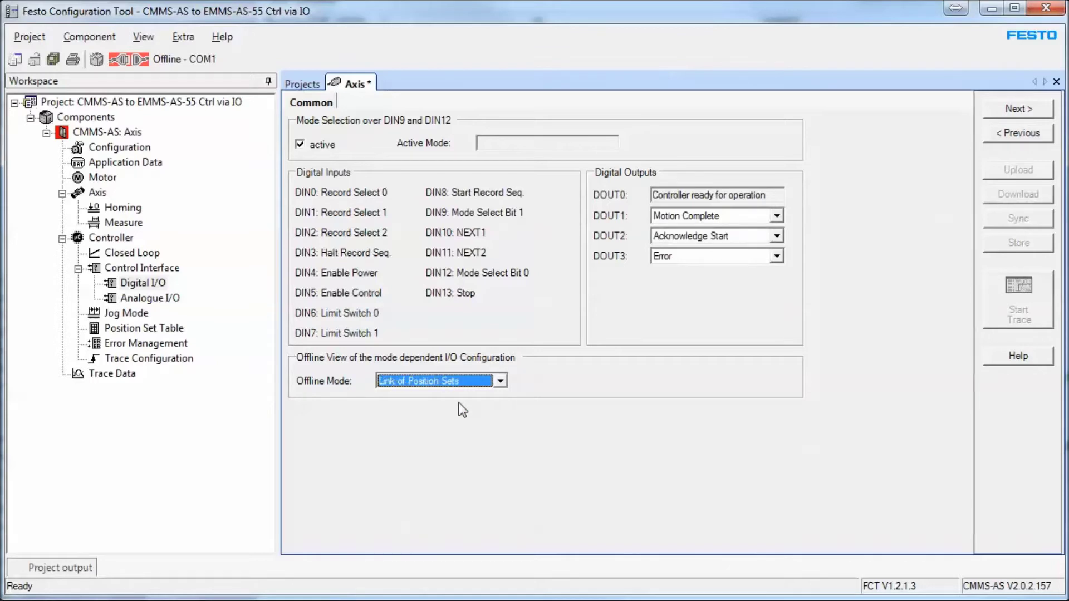
key(Down)
key(Up)
key(Up)
key(Up)
key(Down)
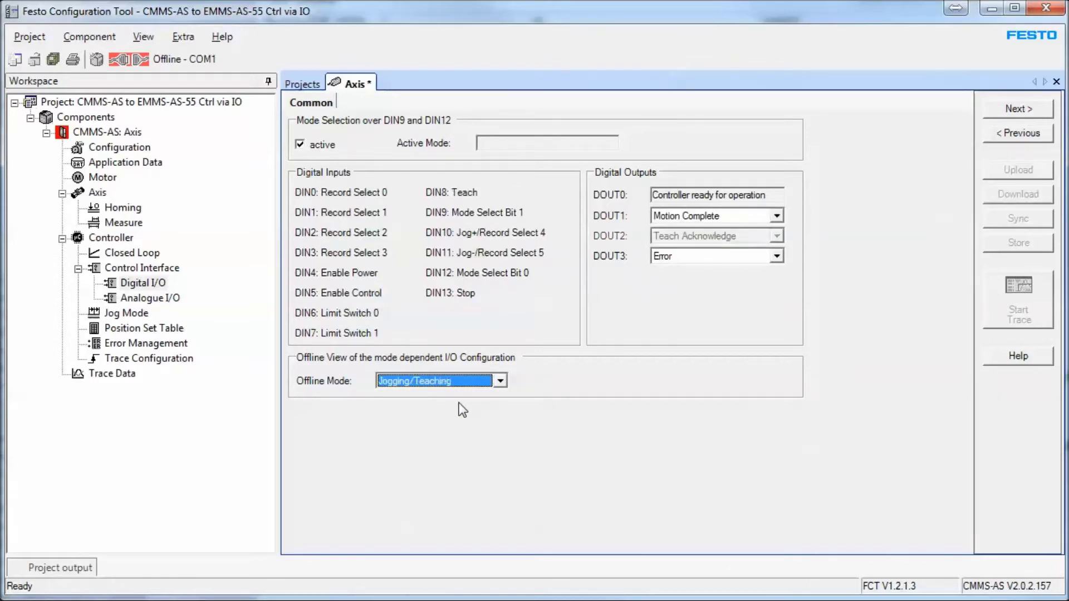
key(Down)
key(Down)
key(Up)
key(Up)
key(Up)
key(Down)
key(Up)
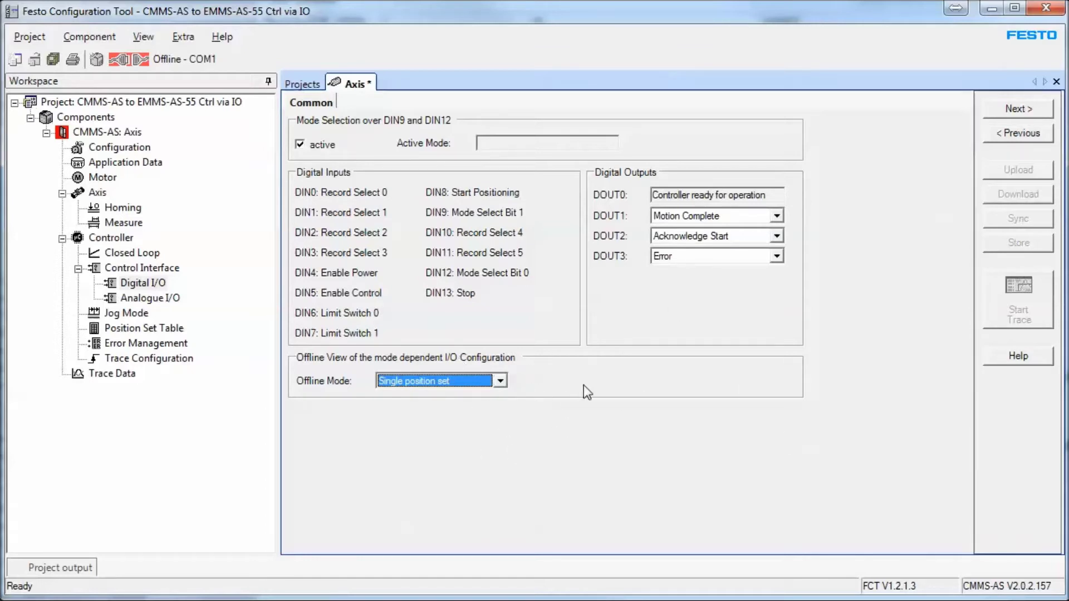
- Go past the Analogue I/O settings and examine the Jog Mode crawling velocity, slow moving time and maximum velocity
click(1039, 114)
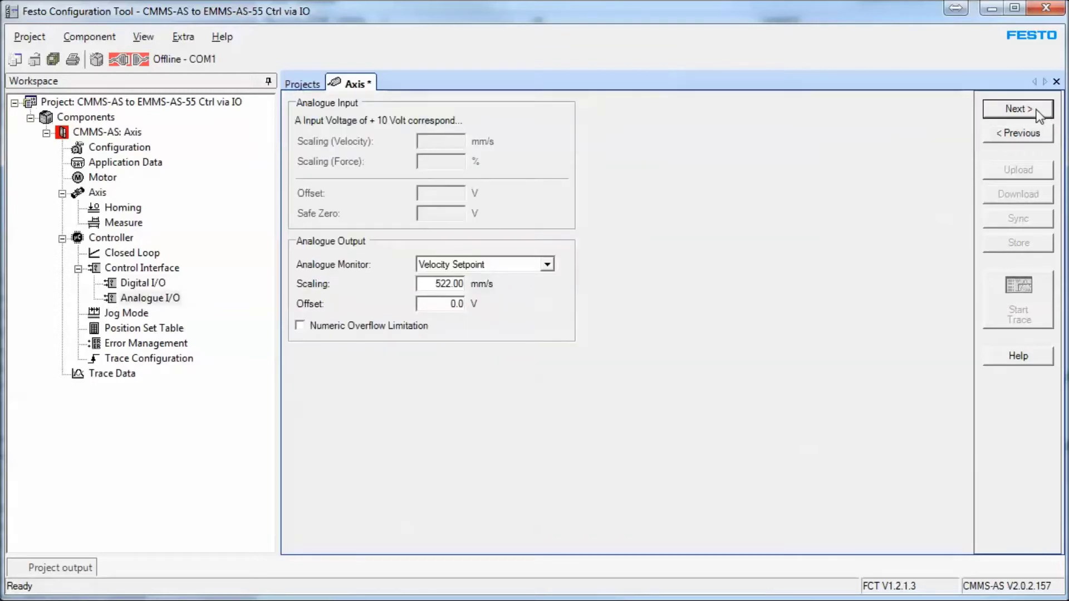
click(1037, 112)
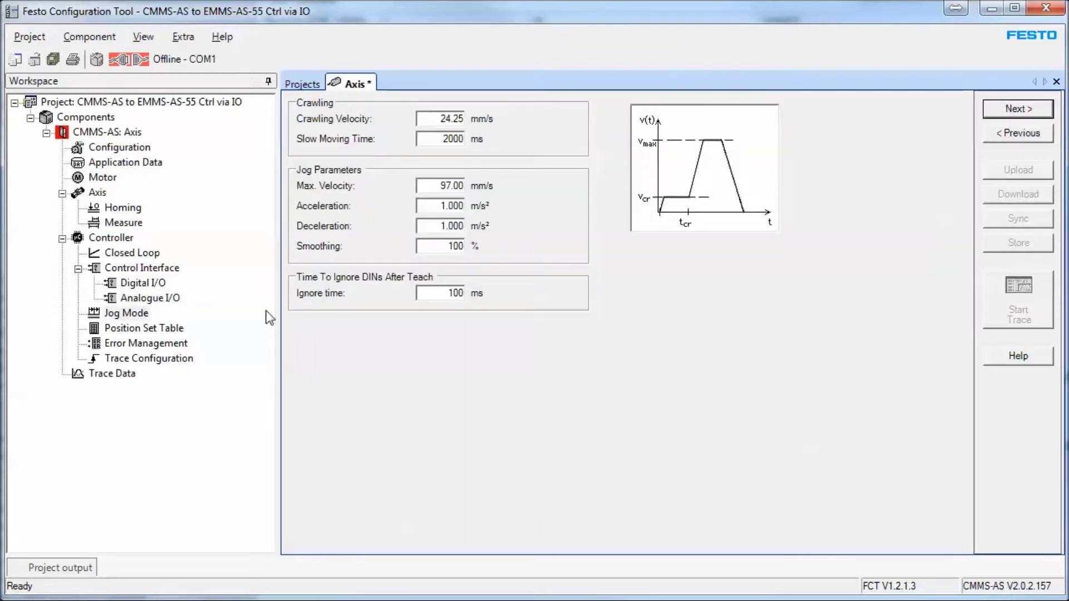
drag(440, 119, 489, 128)
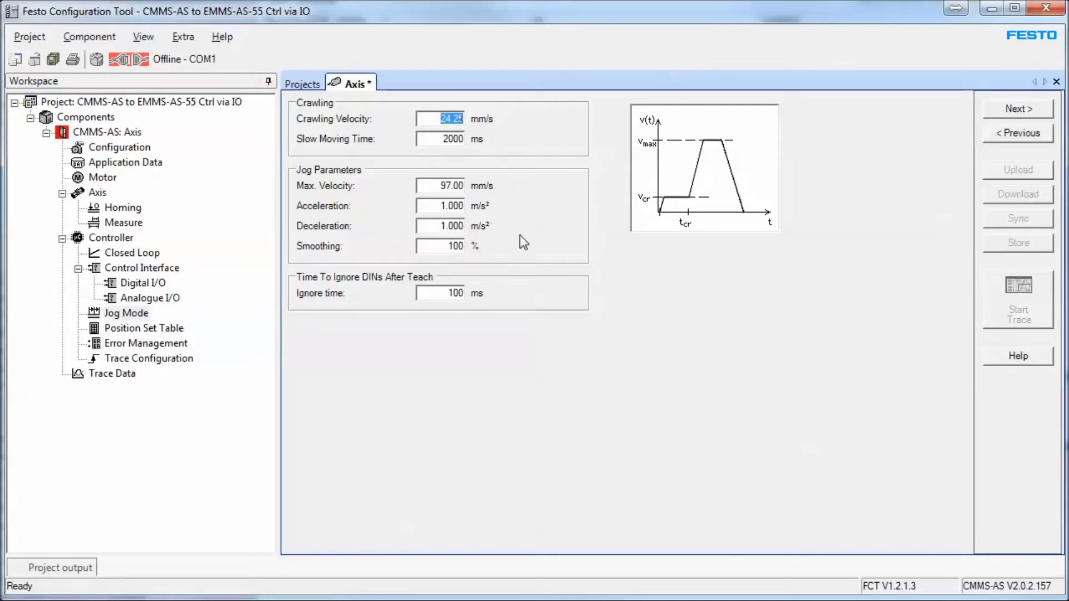
drag(438, 139, 465, 141)
drag(422, 187, 470, 188)
drag(437, 119, 504, 132)
drag(433, 185, 572, 208)
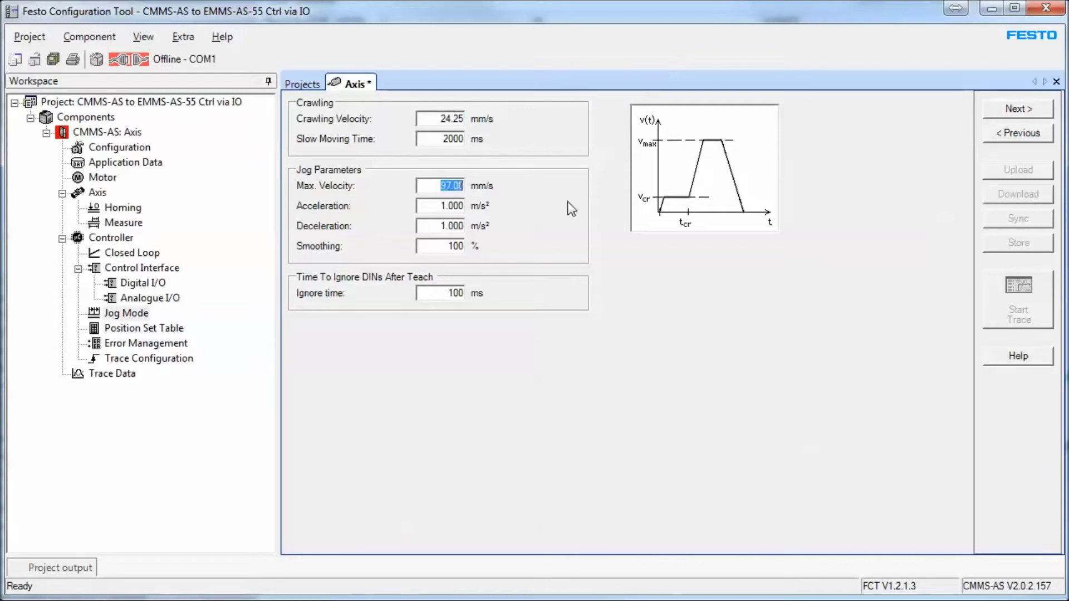
- Open the Position Set Table and set position 1 to 1 mm, keeping its mode as A
click(1035, 110)
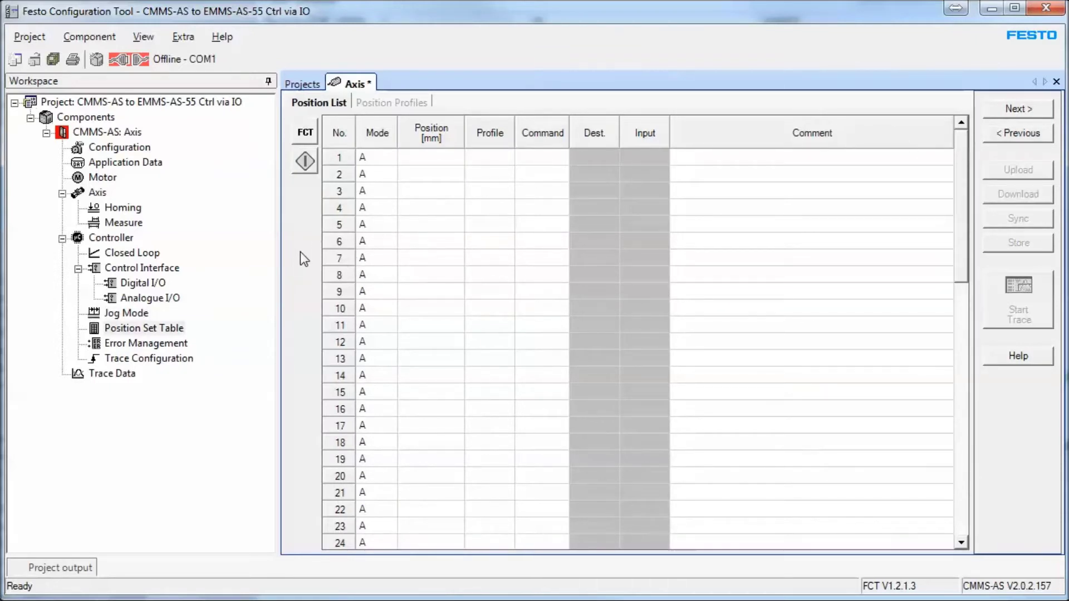
mouse_move(278, 202)
mouse_down()
mouse_move(248, 206)
mouse_move(258, 205)
mouse_up()
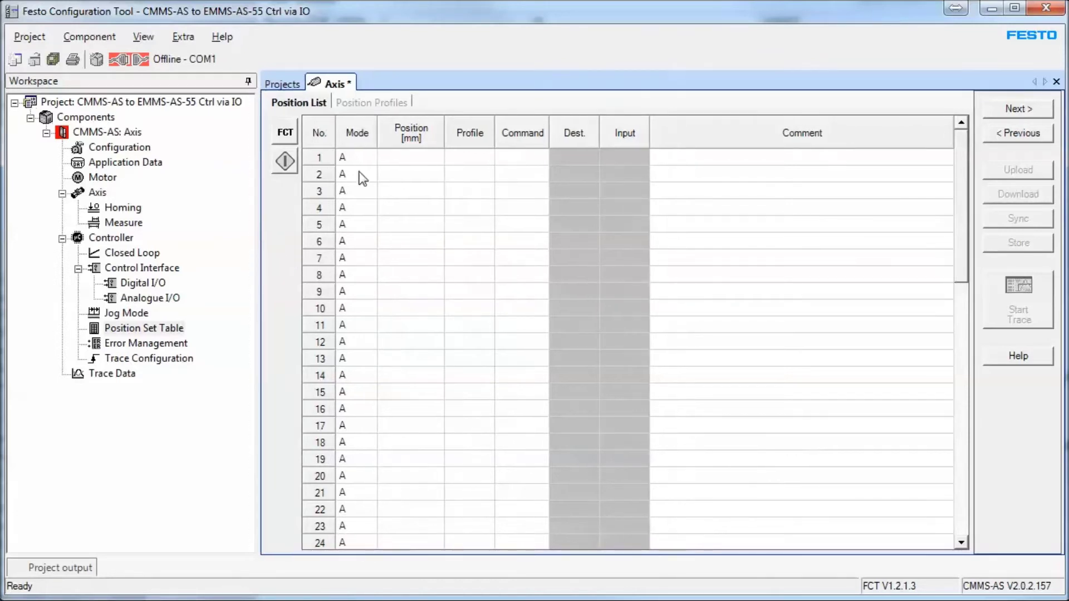
click(373, 164)
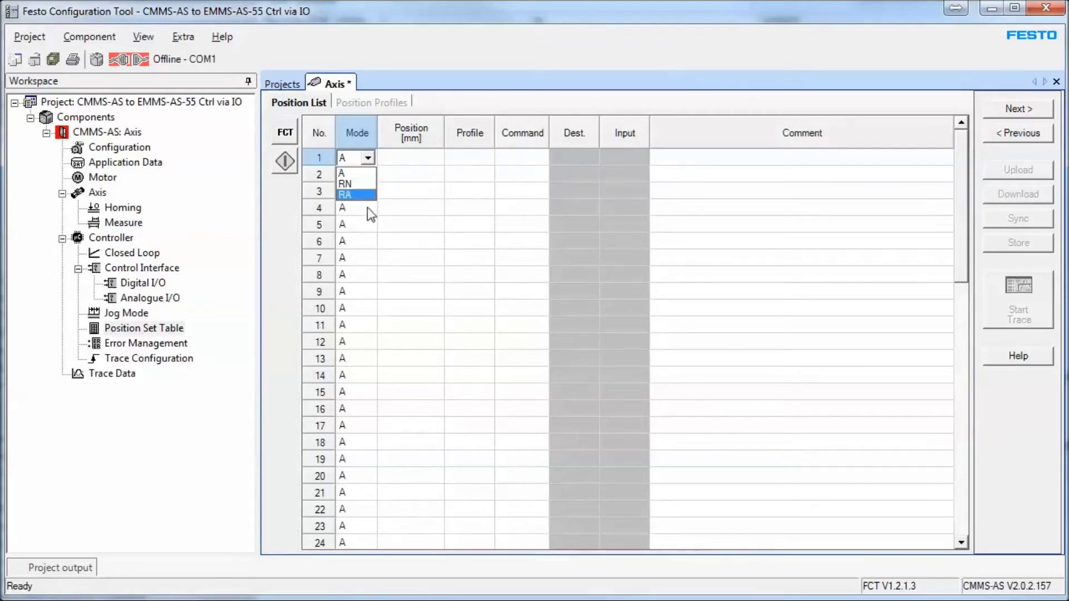
click(415, 159)
click(420, 160)
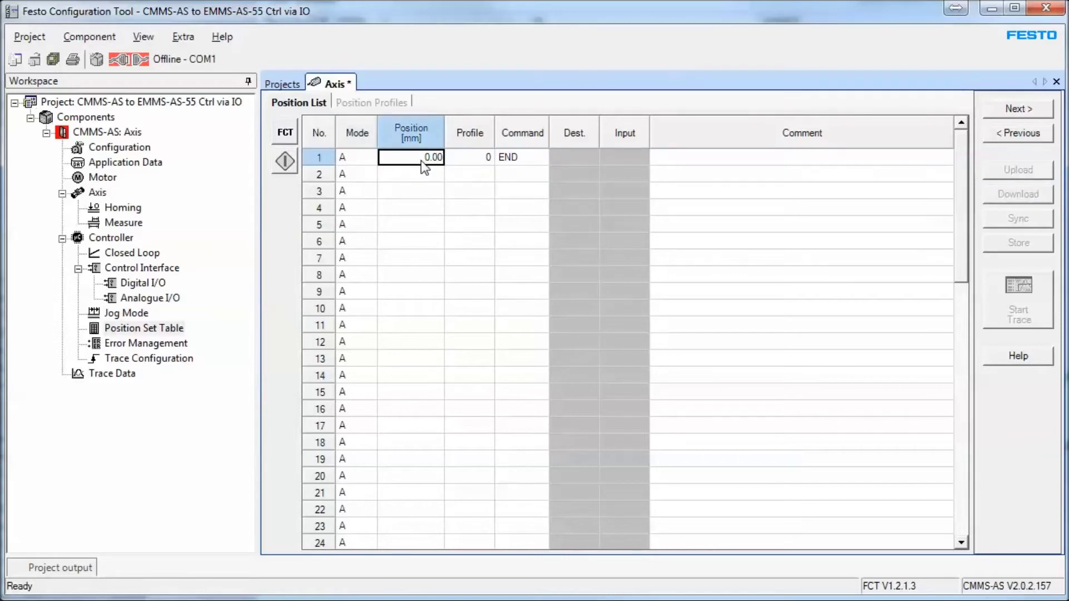
text(1)
key(Tab)
- Set position 2 to 500 mm and position 3 to 950 mm in the position list
click(413, 176)
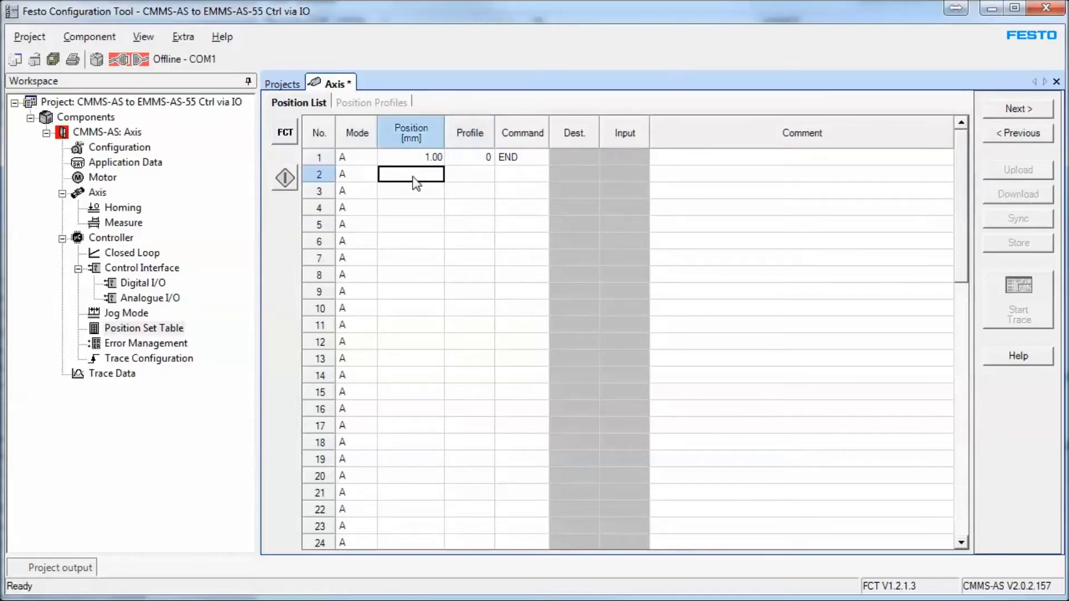
text(500)
key(Tab)
click(415, 191)
text(100)
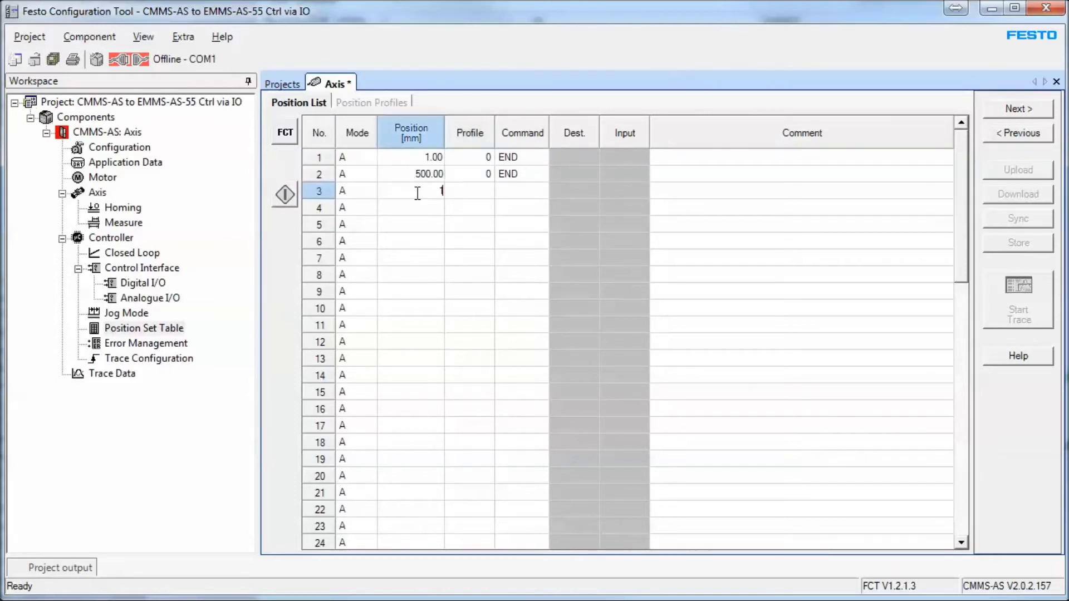
key(BackSpace)
key(BackSpace)
text(0)
key(Tab)
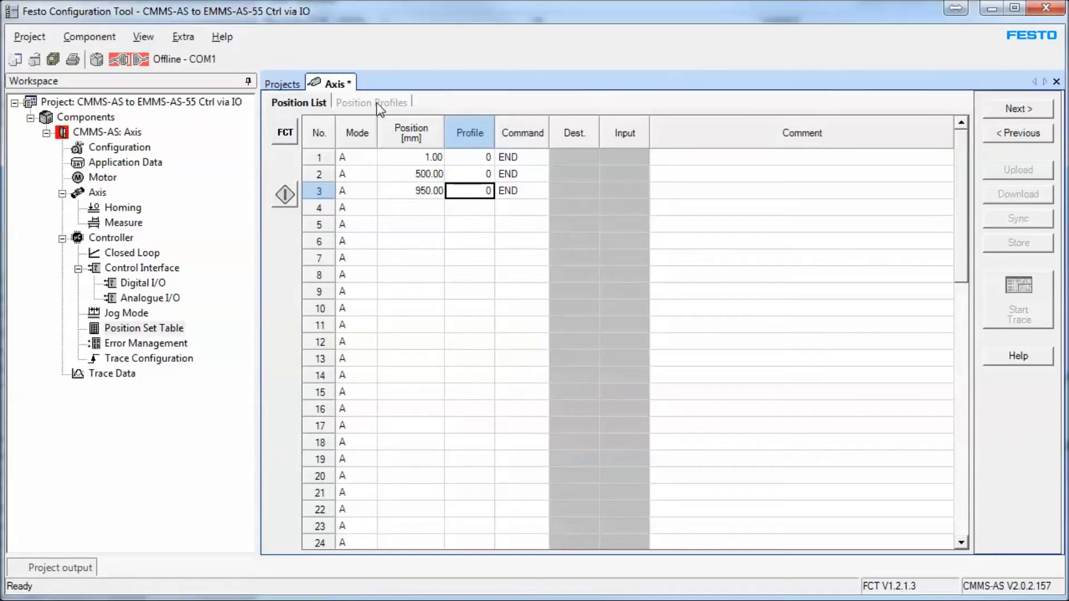
- Open the position profiles of the Position Set Table
click(401, 106)
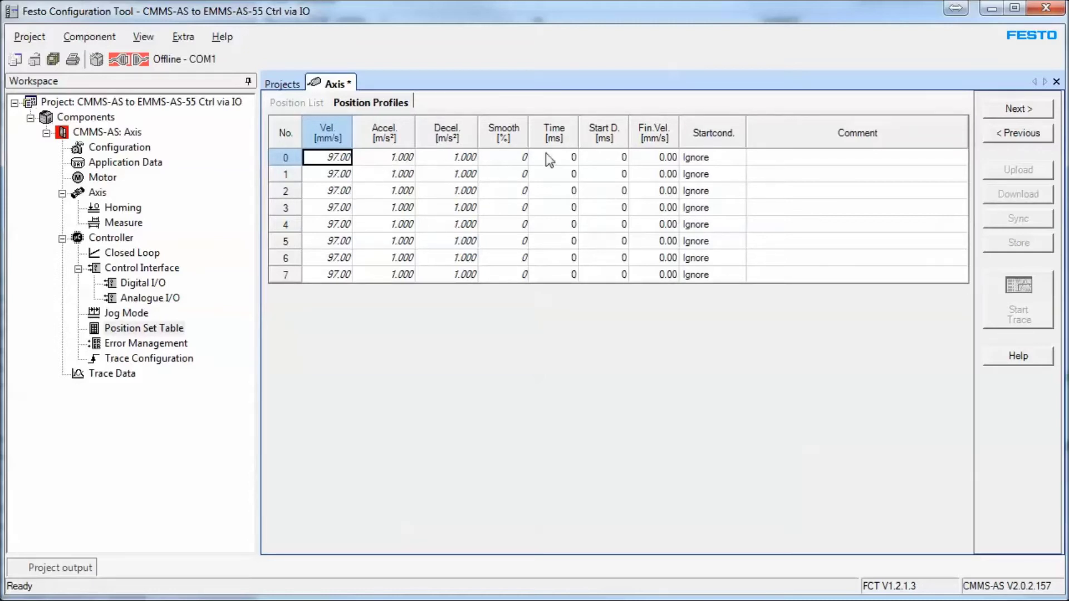
- Return to the position list and examine the available profile numbers for positions 1 and 2 and the full list of positions
click(311, 105)
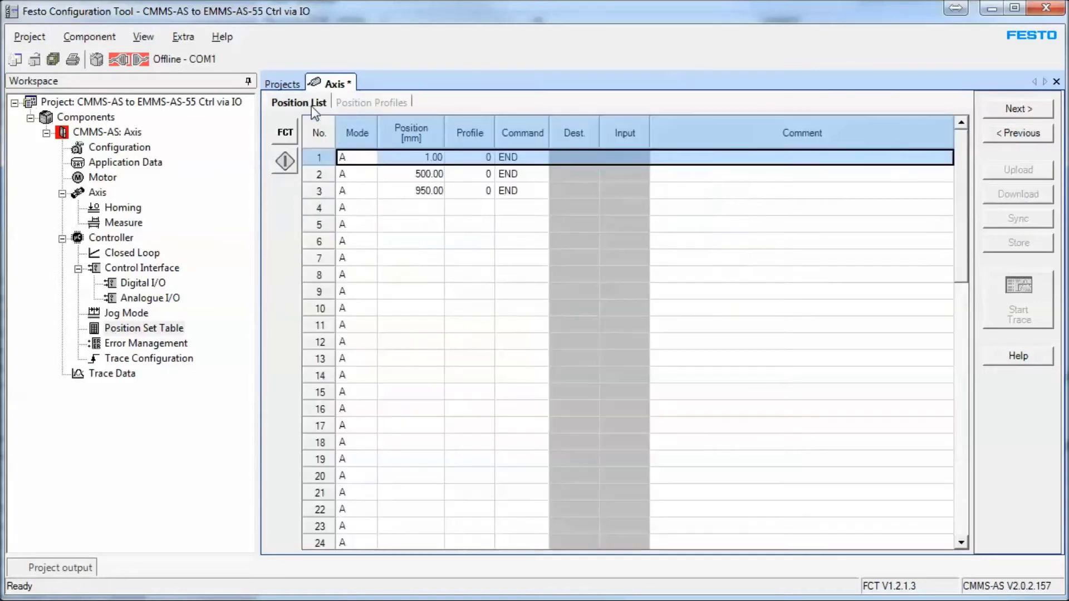
click(474, 157)
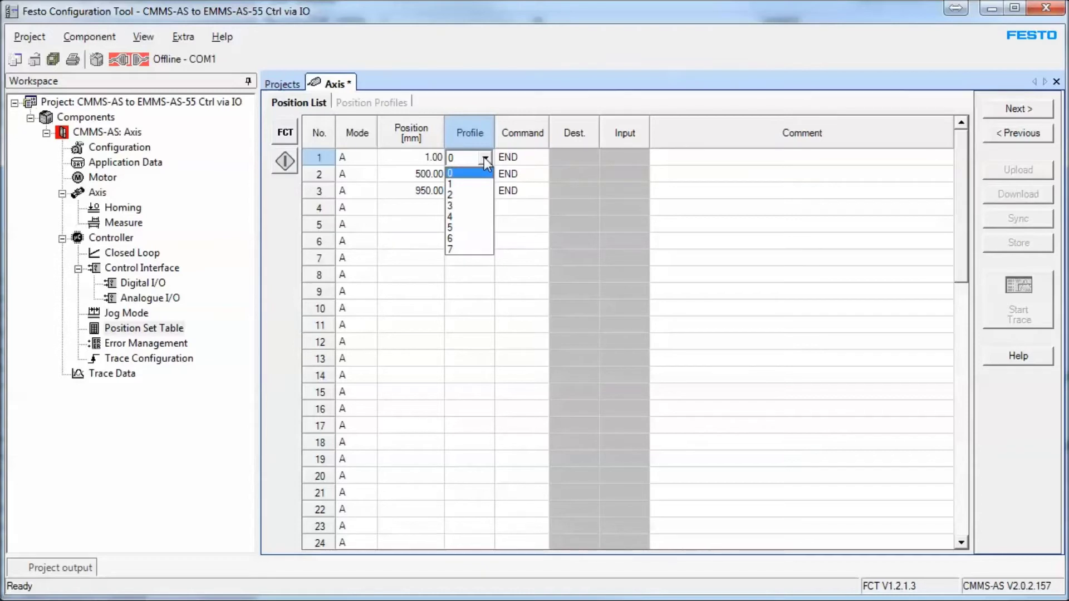
click(483, 156)
drag(960, 186, 960, 490)
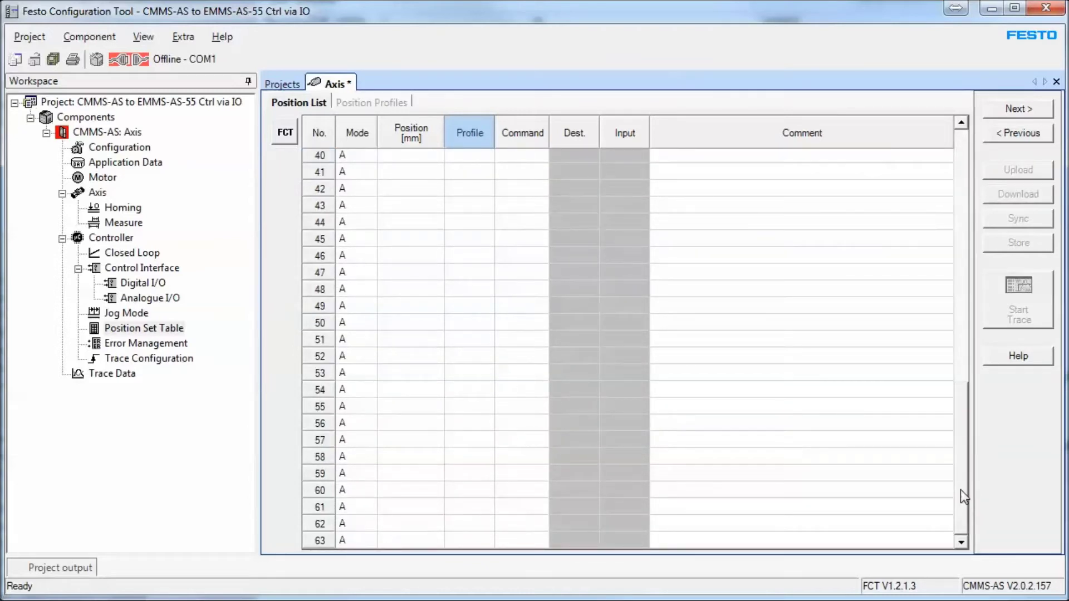
drag(961, 489, 963, 131)
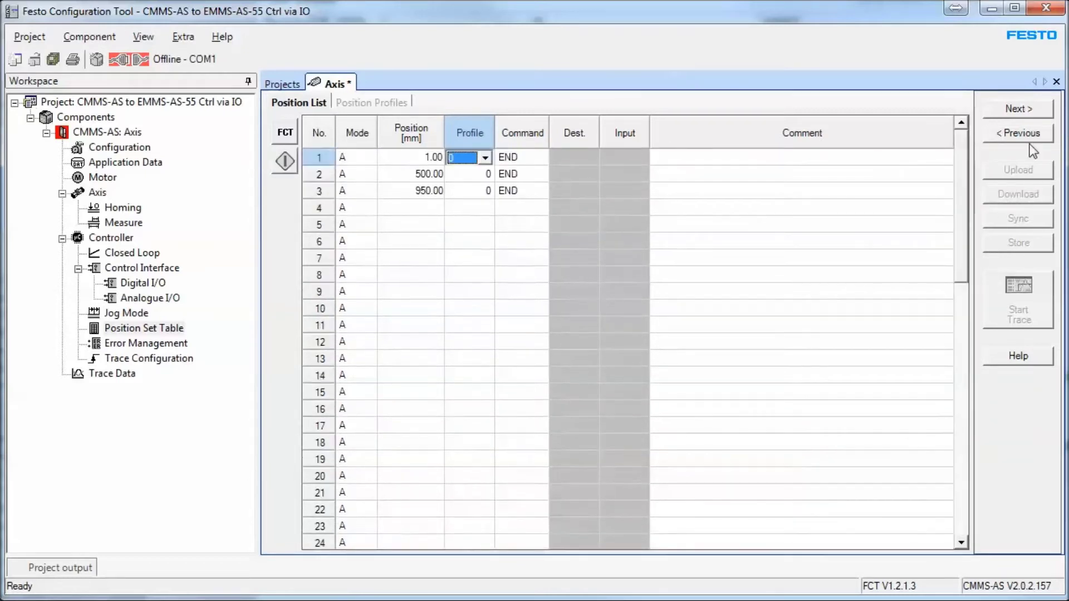
click(482, 175)
click(485, 175)
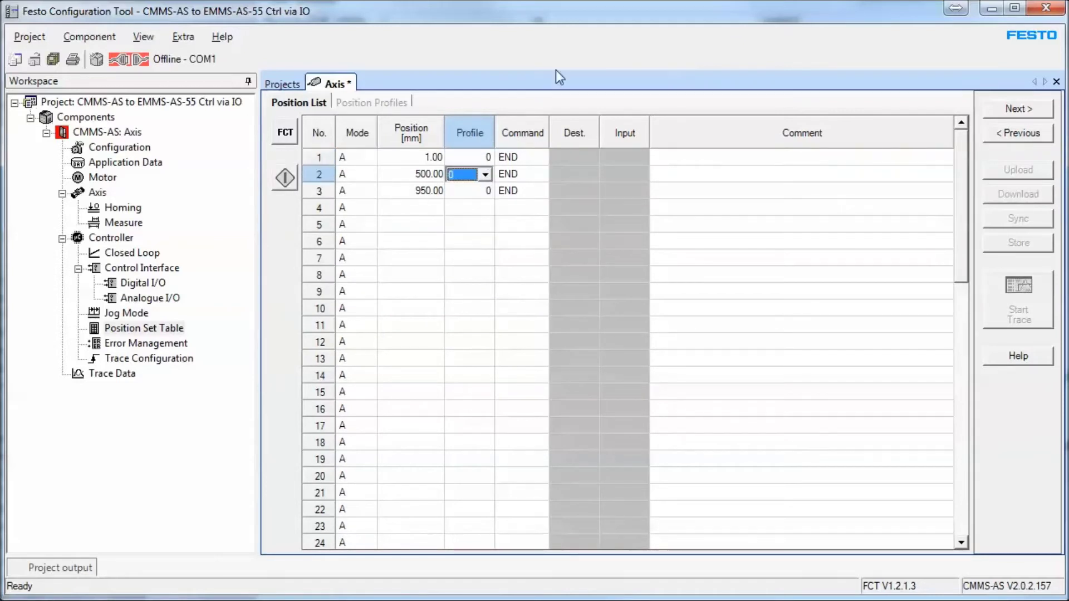
click(612, 171)
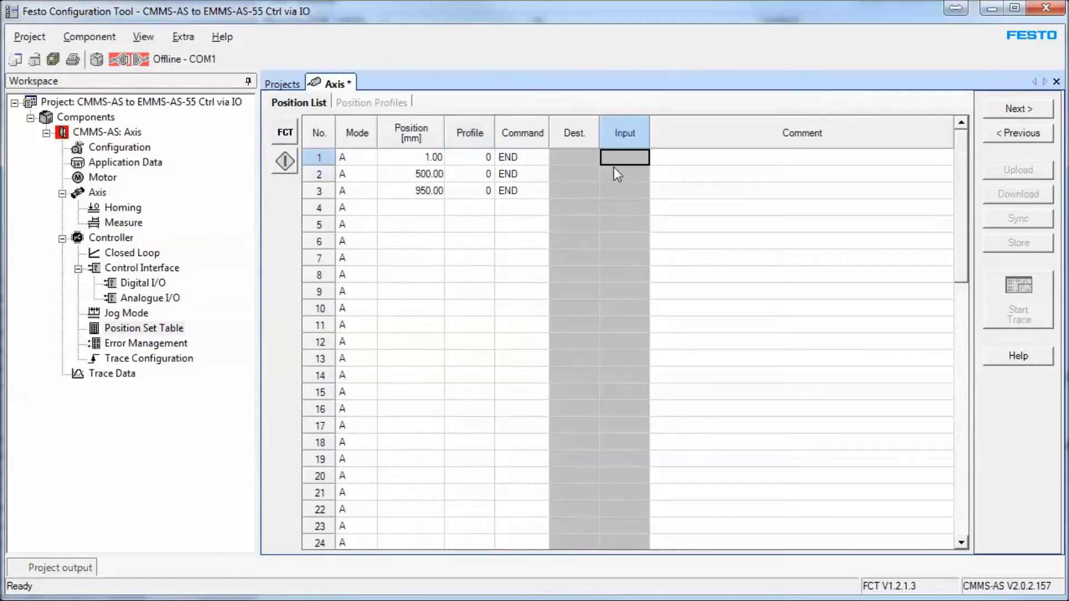
- Open the detailed view of position set 1 and show its profile parameters, keeping profile 0
click(315, 160)
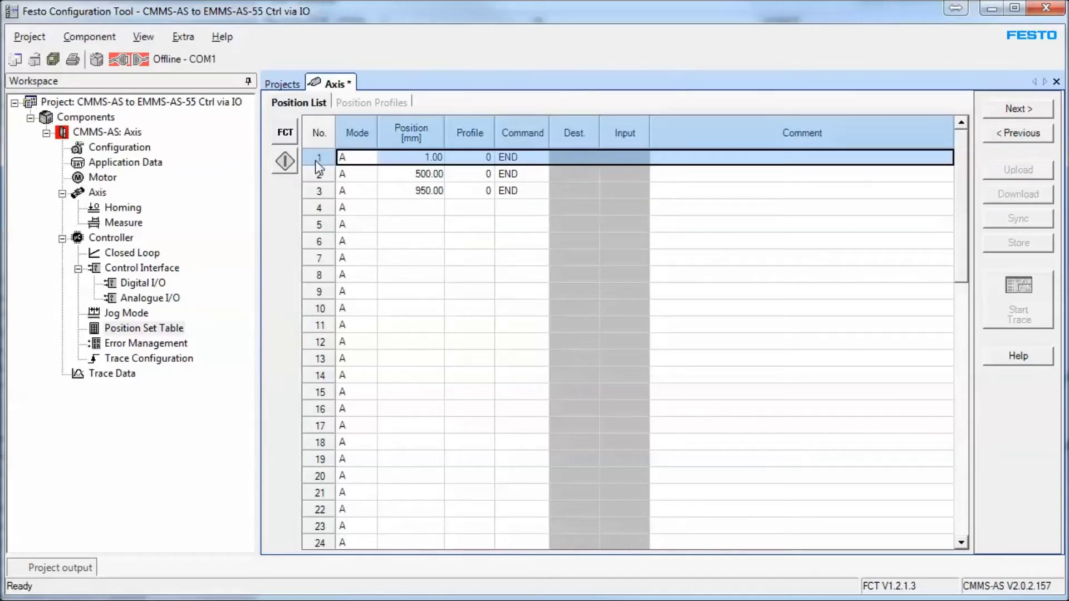
double_click(315, 160)
click(619, 275)
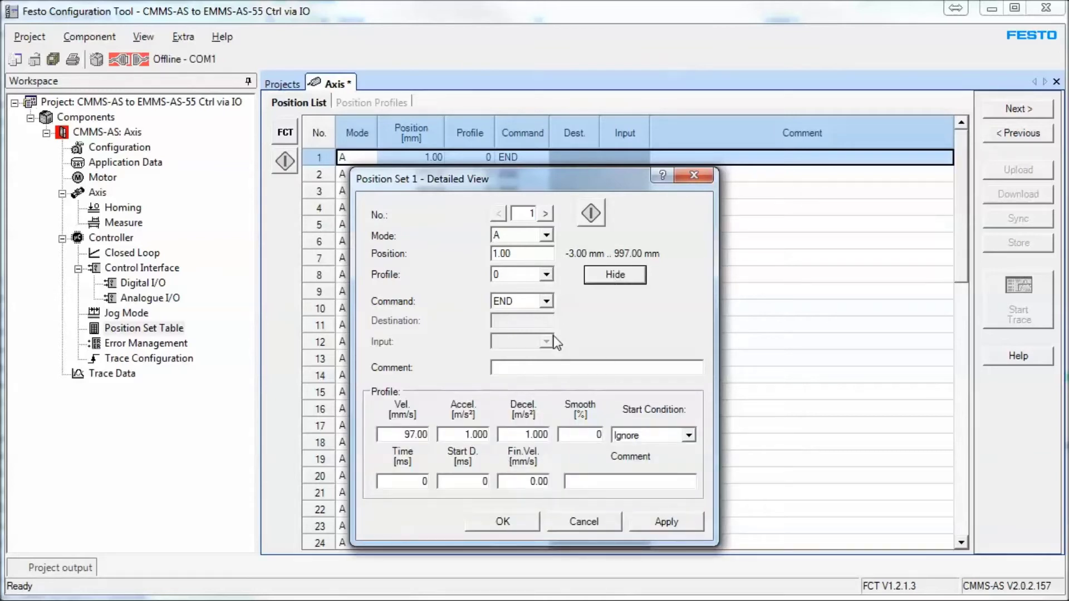
click(544, 276)
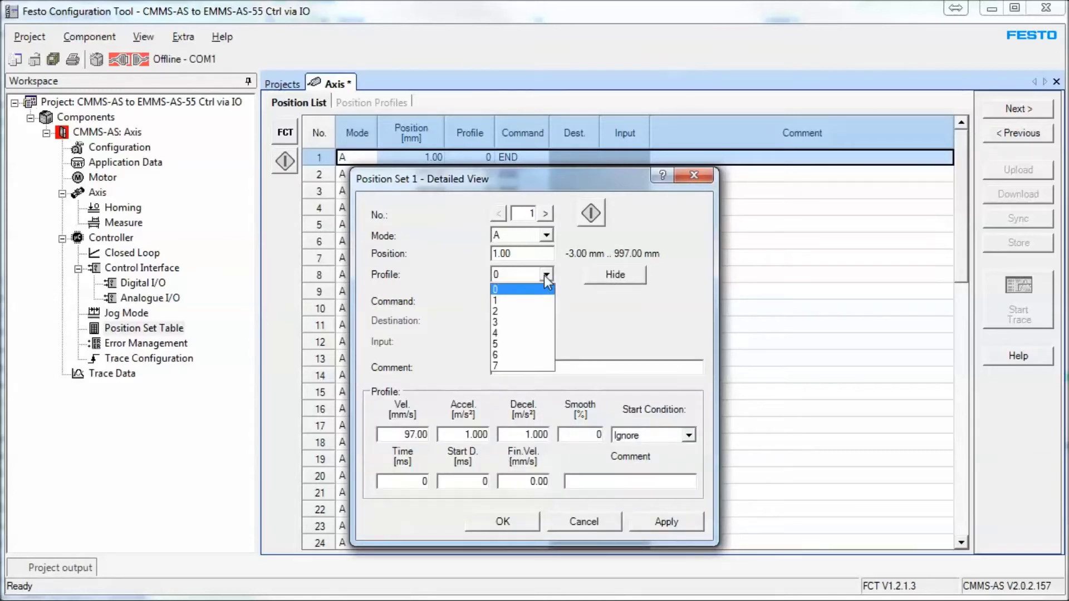
click(543, 275)
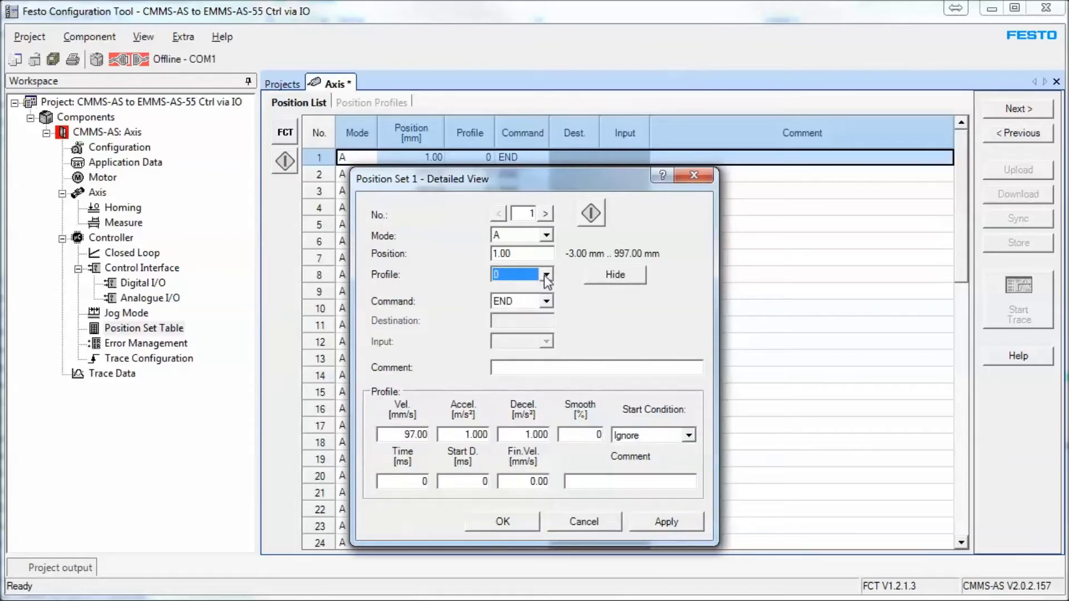
- Set profile 0 to a velocity of 150 mm/s with acceleration and deceleration of 10 m/s², and apply the values
click(409, 434)
drag(409, 435, 290, 418)
text(1)
key(shift+Right)
text(50)
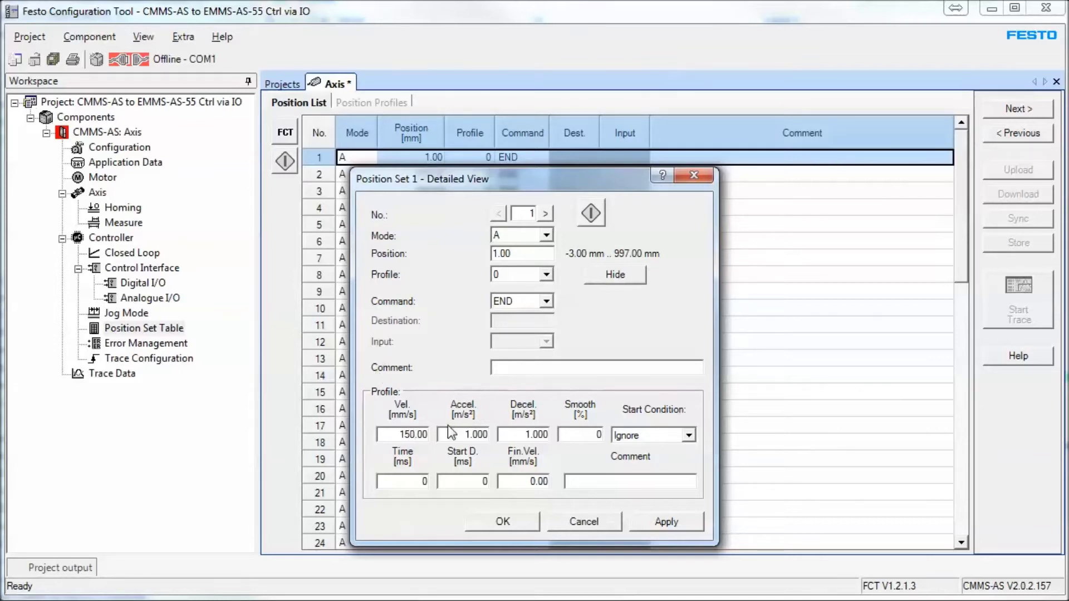
click(466, 434)
text(0)
click(531, 432)
text(0)
click(672, 526)
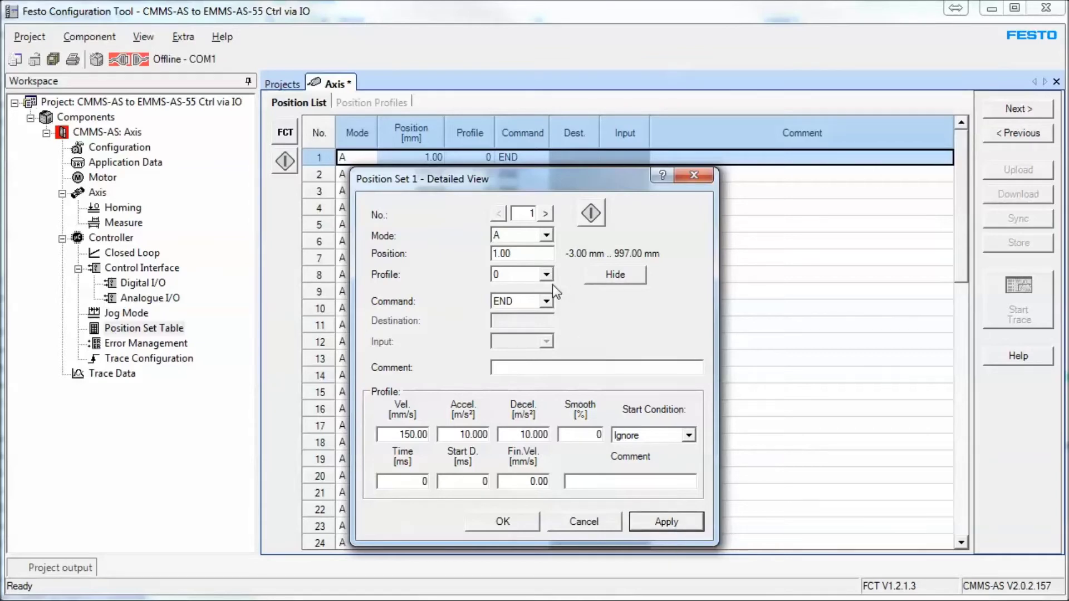
click(502, 521)
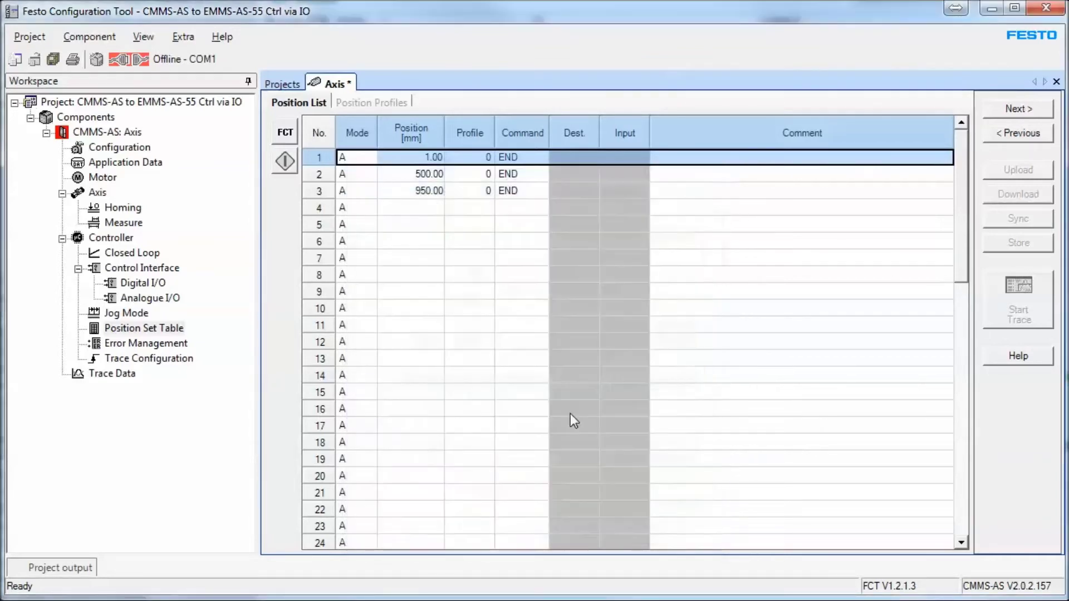
- In the position profiles, set profile 1 to velocity 300 mm/s, acceleration 5 m/s² and deceleration 5 m/s²
click(346, 105)
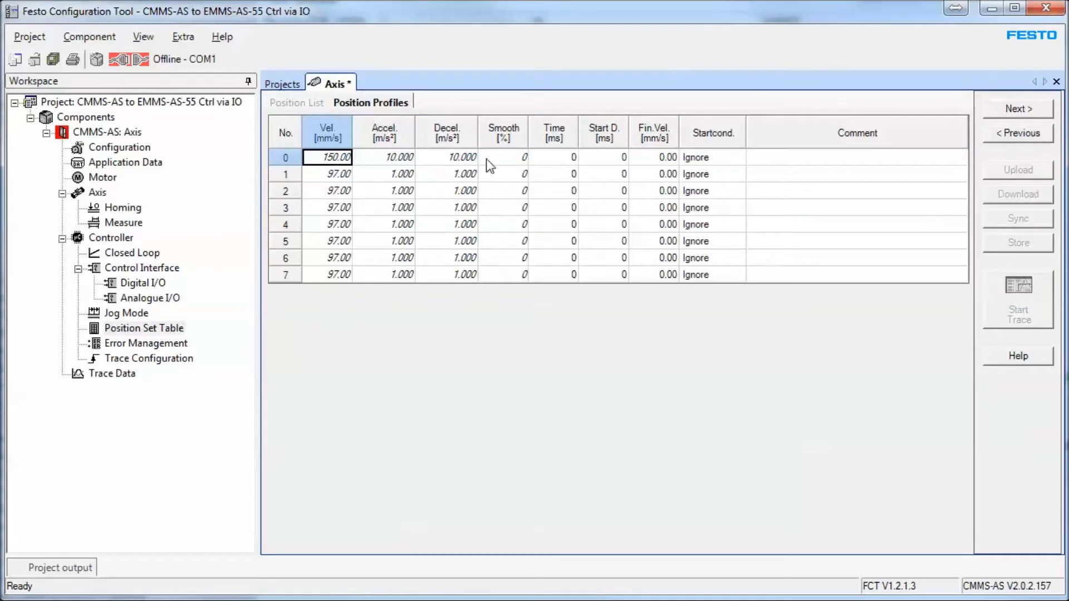
click(285, 158)
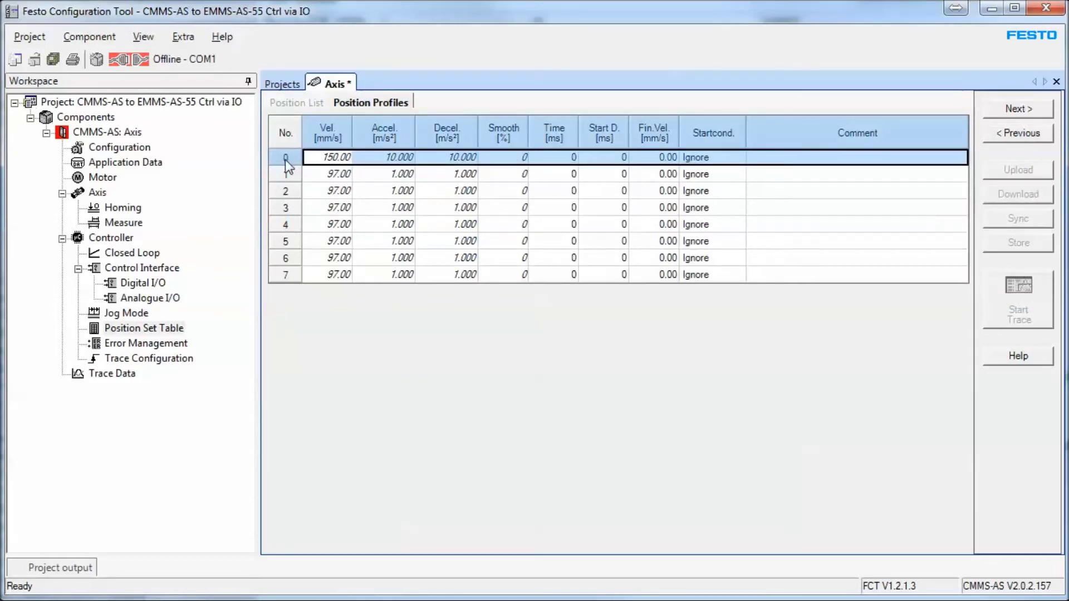
click(289, 179)
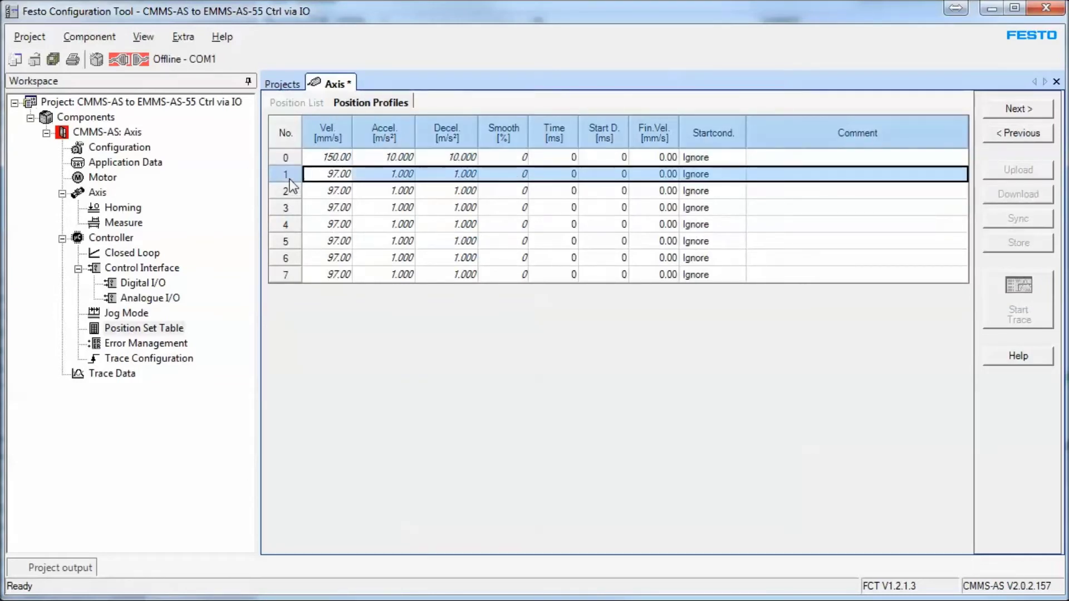
click(335, 176)
click(335, 176)
text(300)
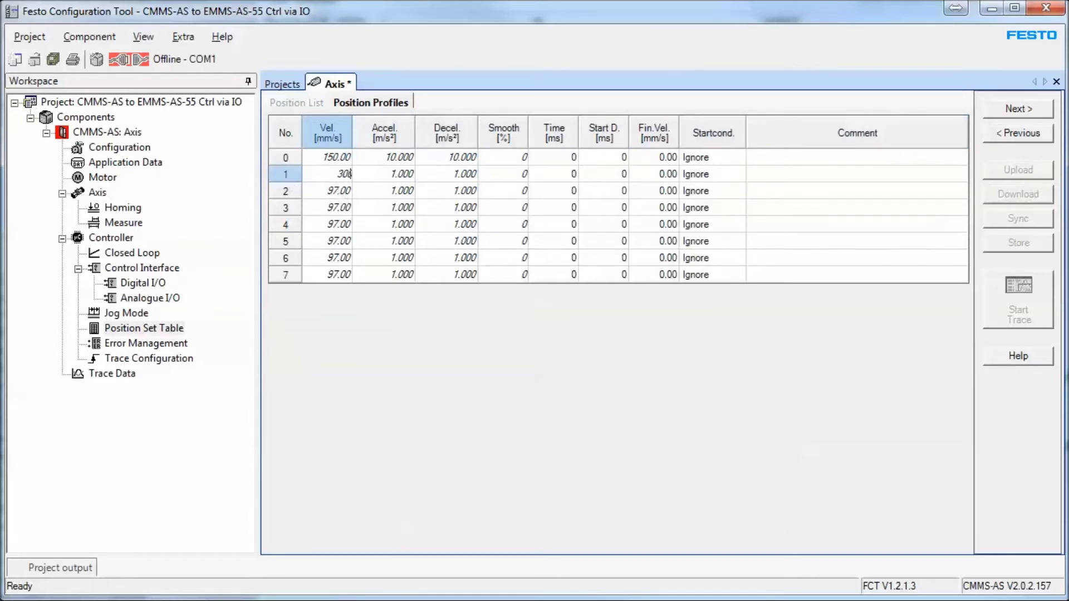
click(394, 175)
text(3)
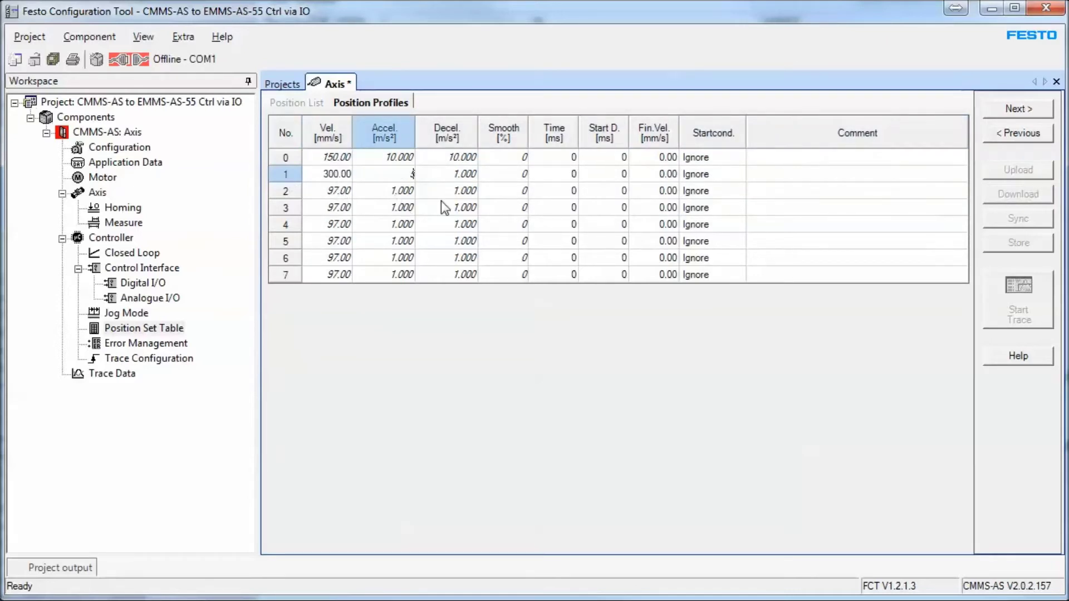
click(439, 178)
text(5)
key(Tab)
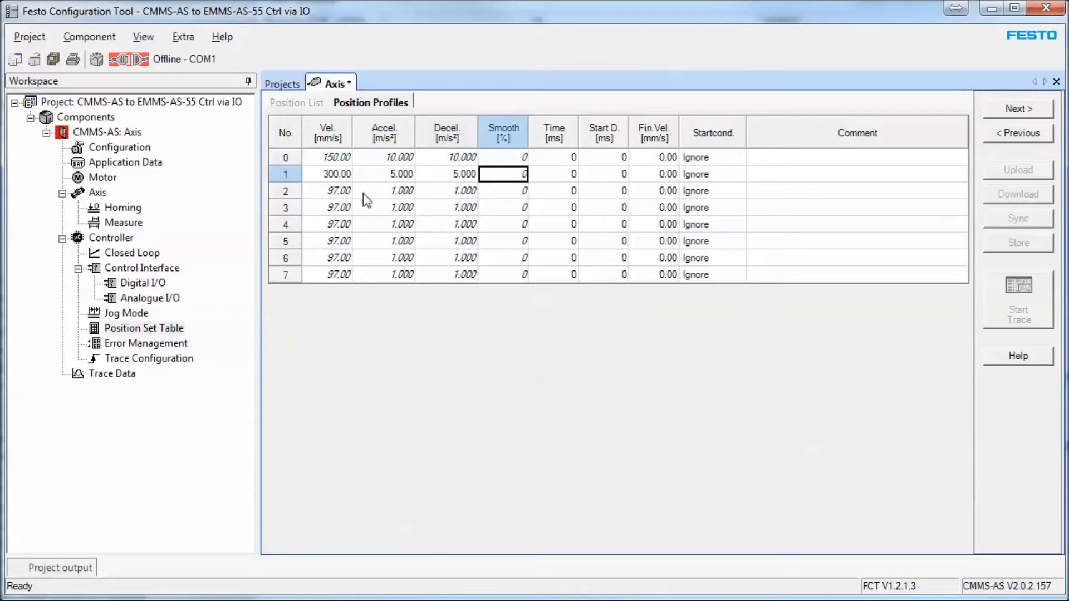
- Assign profile 1 to position 2 in the position list
click(319, 103)
click(474, 179)
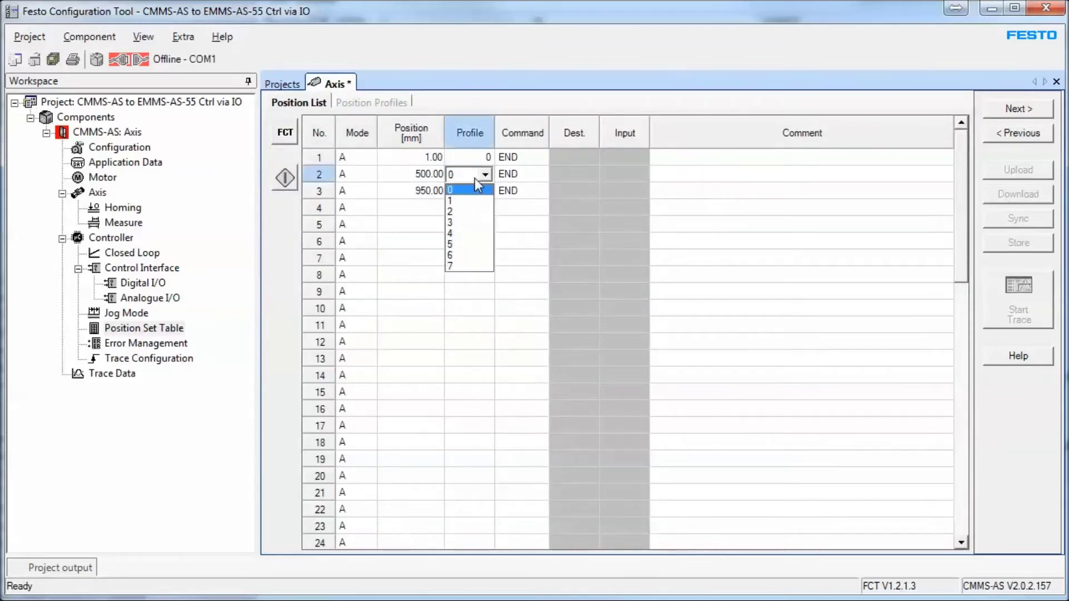
click(468, 200)
click(537, 224)
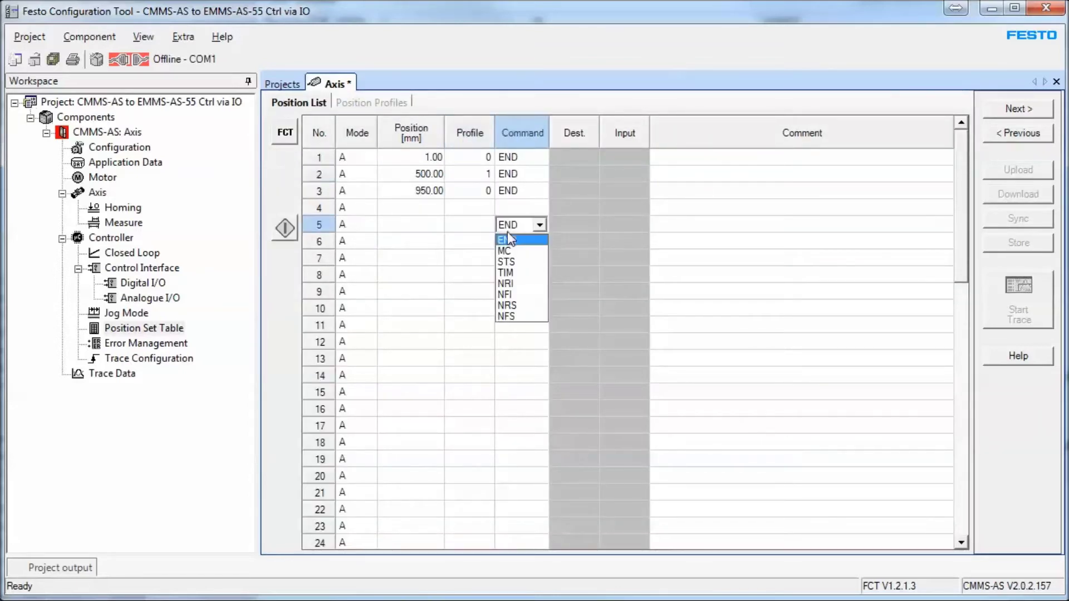
key(Escape)
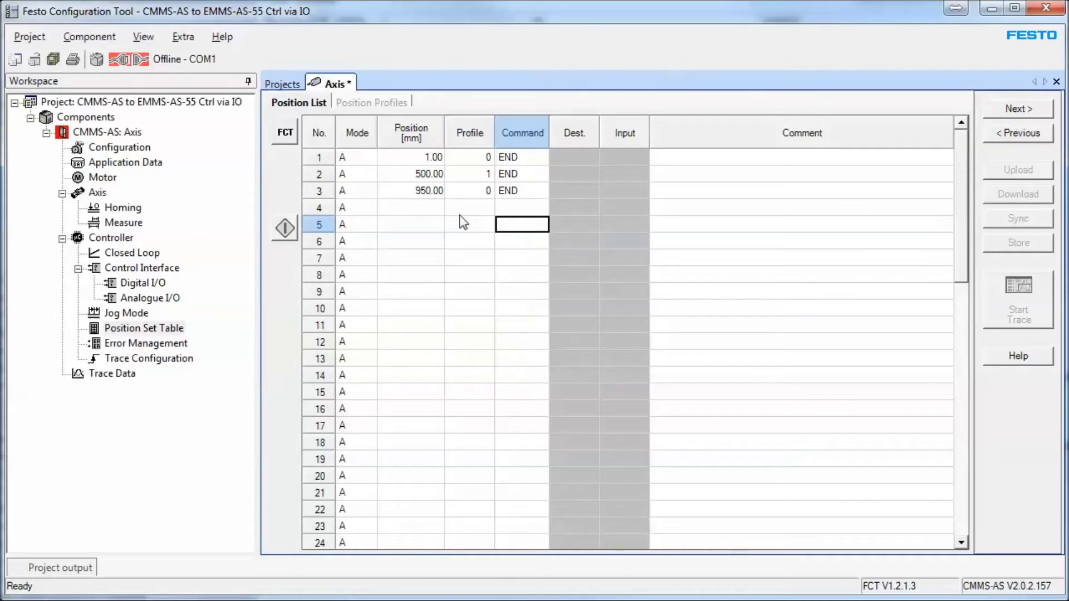
- Examine position set 2 in the detailed view, comparing the parameters of profiles 0 and 1 and leaving profile 1 selected
click(319, 174)
double_click(321, 176)
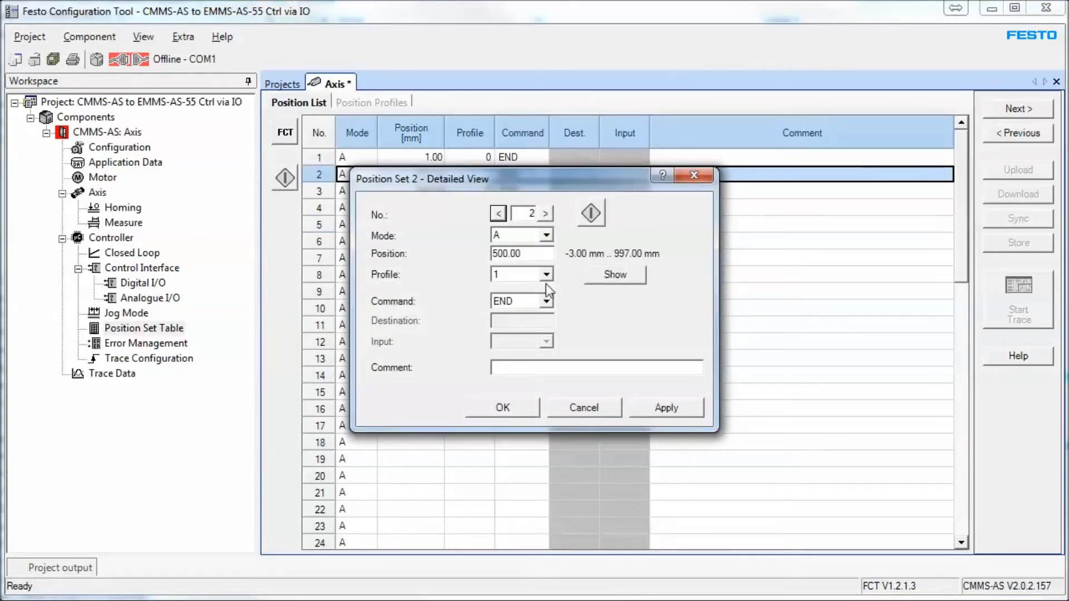
click(615, 274)
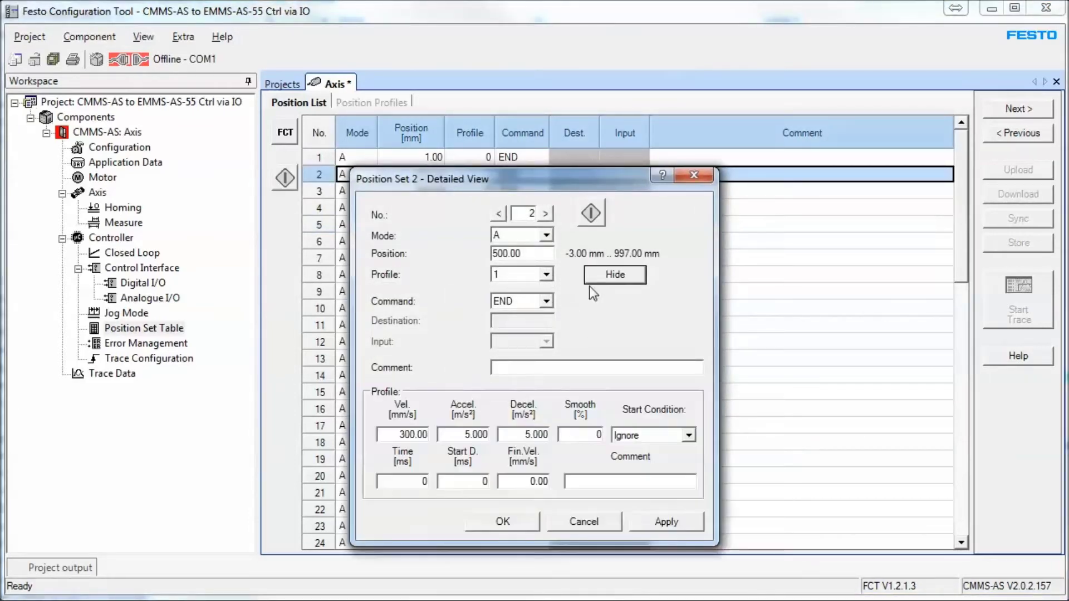
click(546, 274)
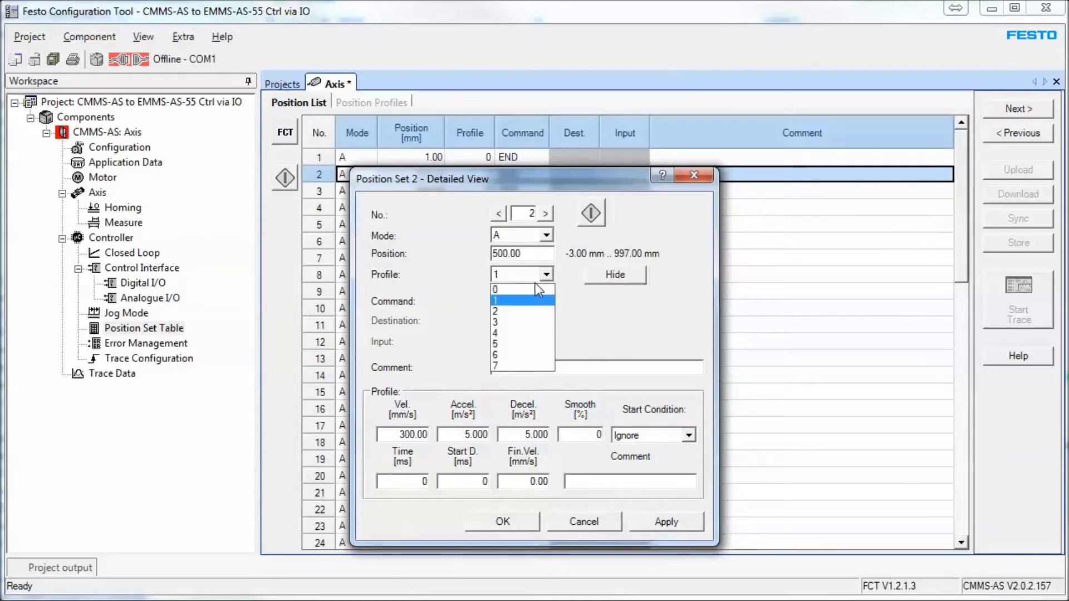
click(533, 293)
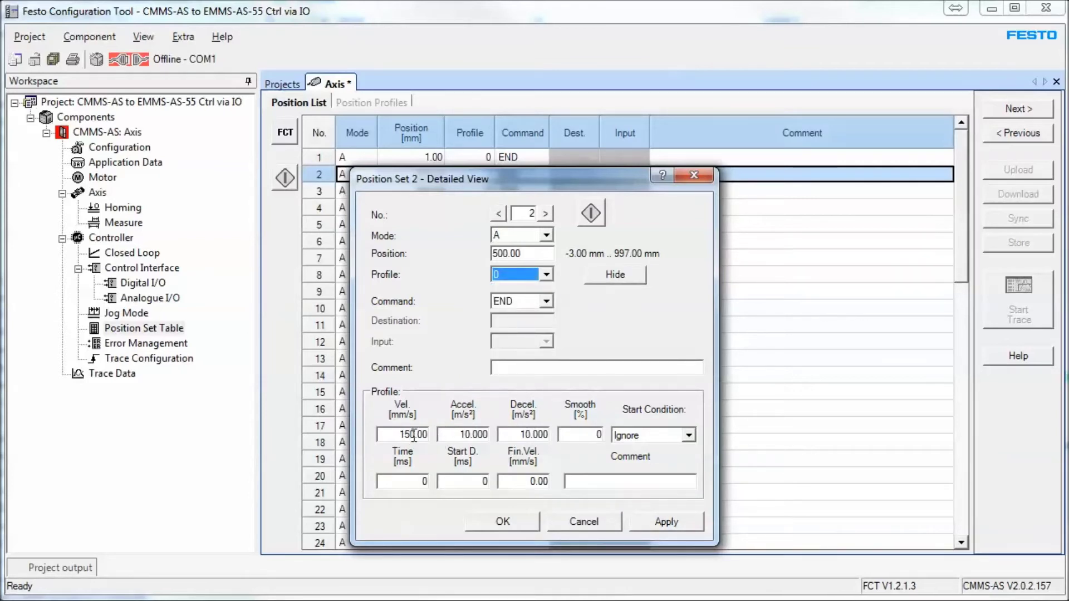
click(546, 275)
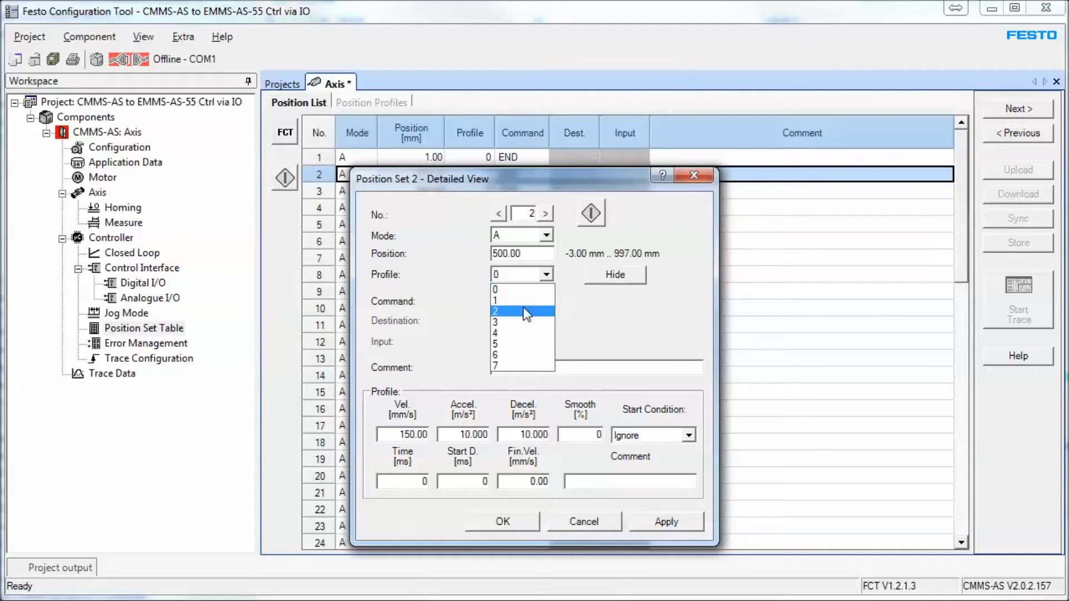
click(529, 296)
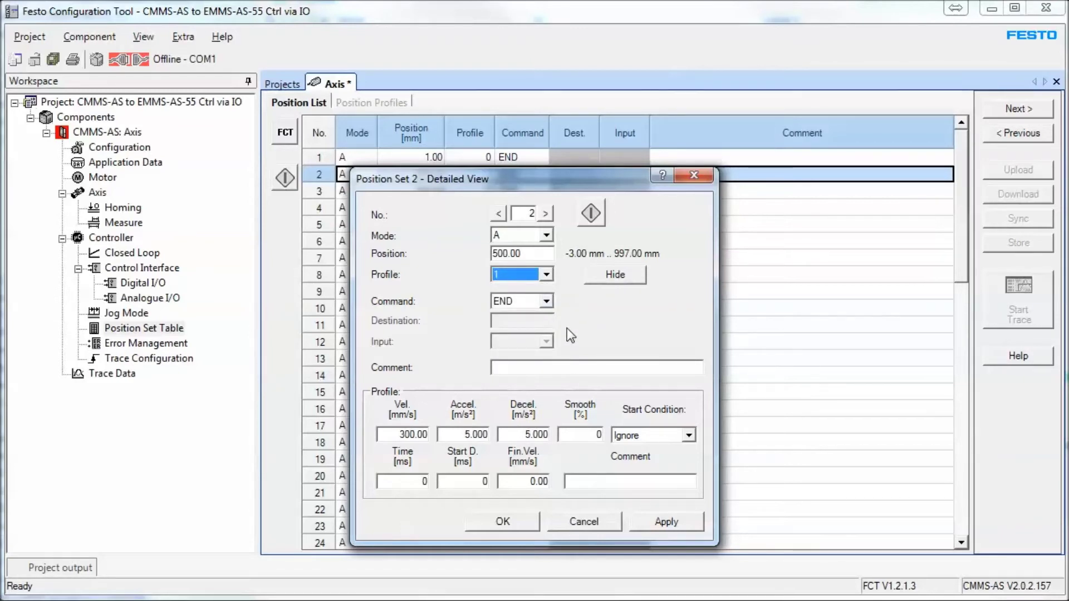
click(643, 523)
click(582, 520)
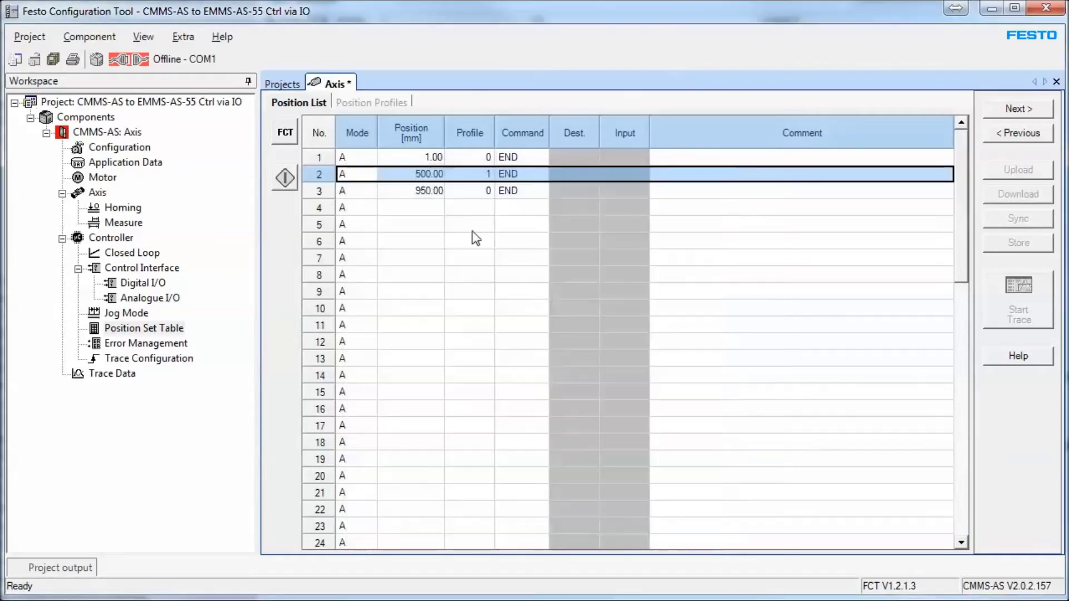
- Assign profile 1 to position 3 in the position list and save the project
click(475, 192)
click(475, 192)
click(475, 193)
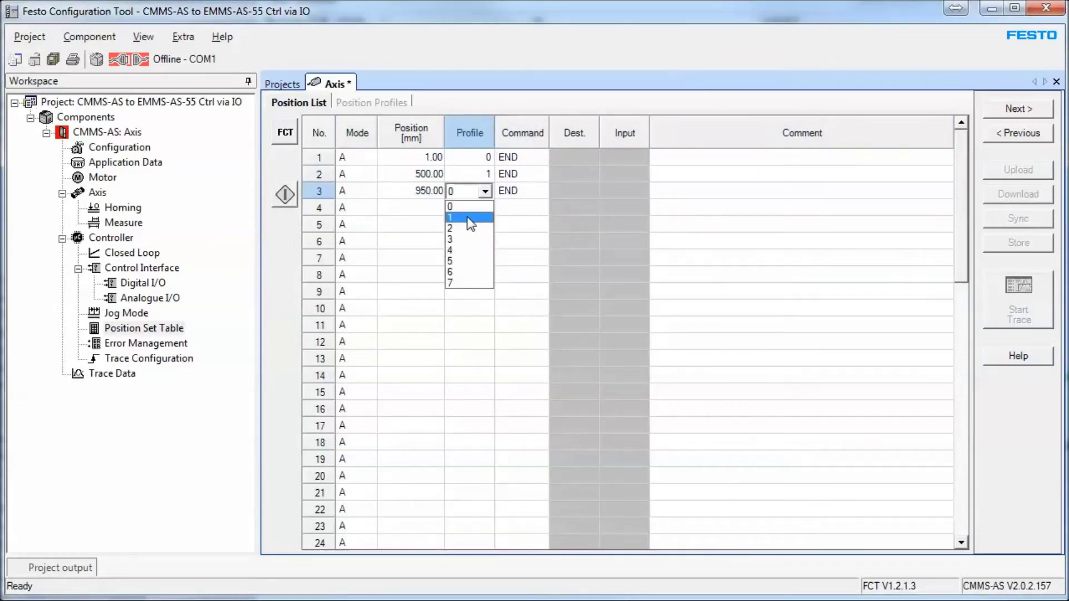
click(470, 216)
click(552, 191)
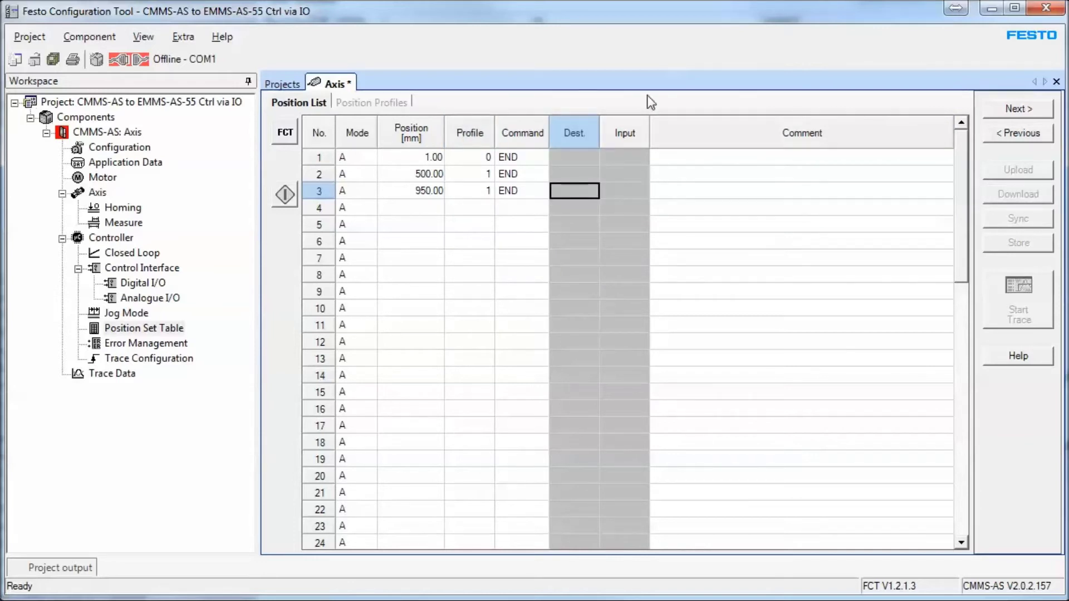
click(53, 59)
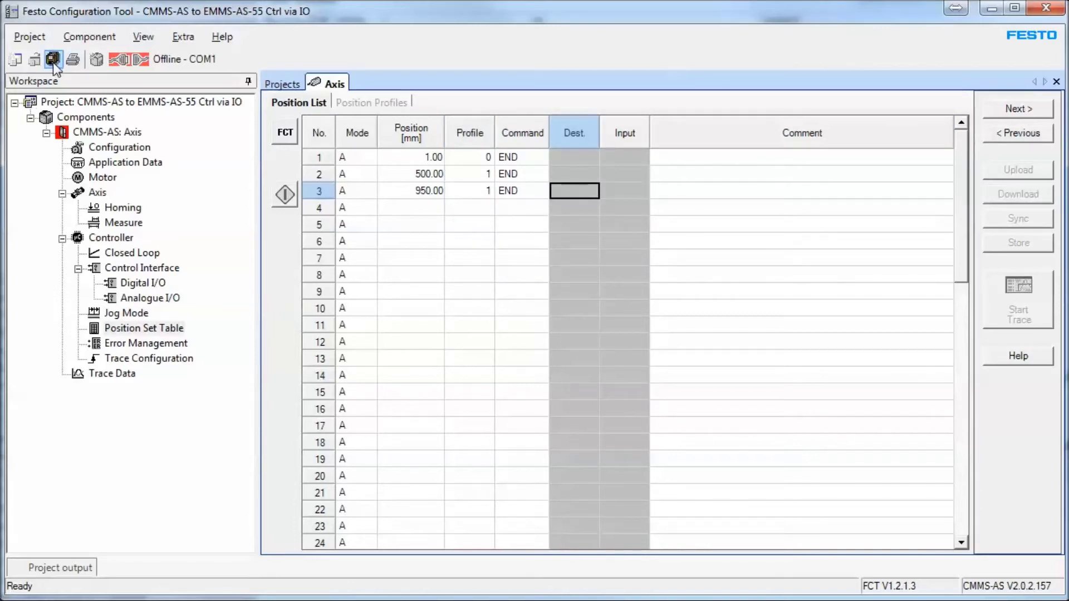
- Go past the position profiles to Error Management and examine the reactions configured for each error
click(1023, 112)
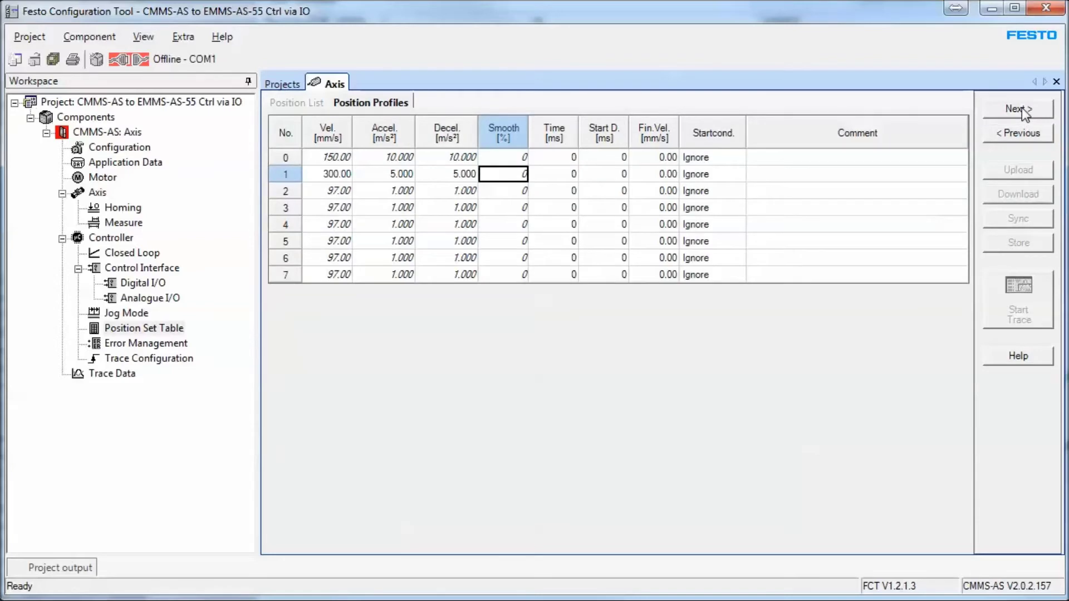
click(1023, 110)
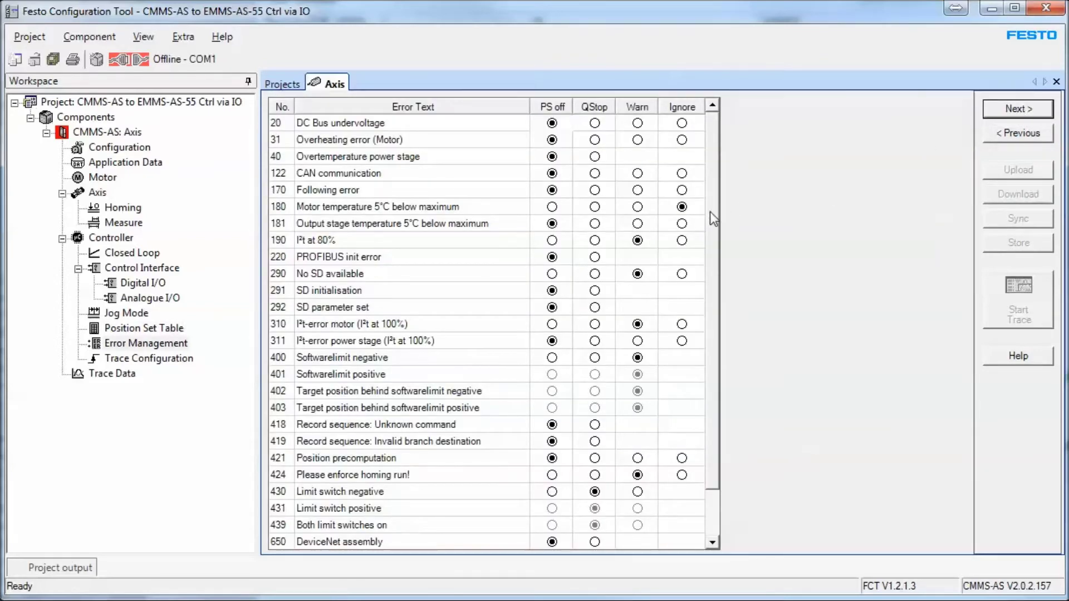
drag(712, 213, 716, 270)
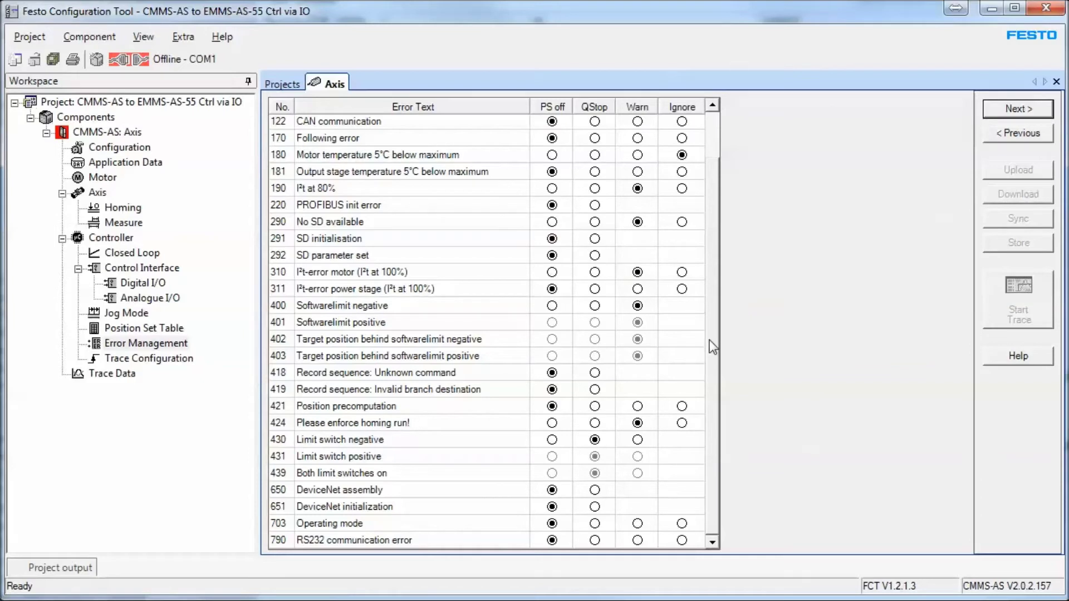
- Examine the axis stop decelerations for quick stop, stop input signal and limit switch, and return to Error Management
scroll(709, 339, up, 1)
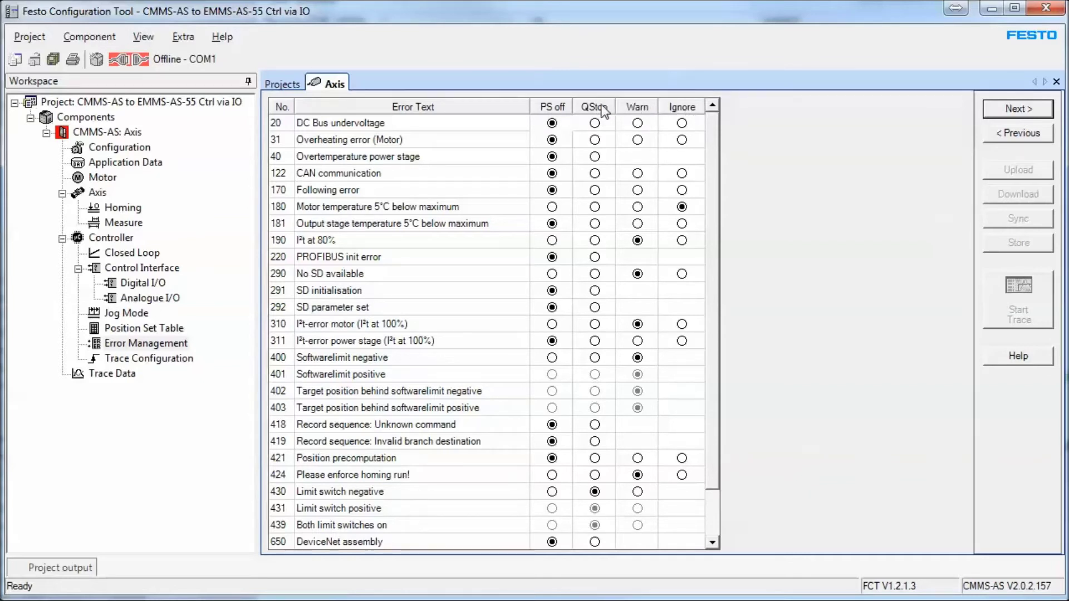
click(111, 179)
click(99, 195)
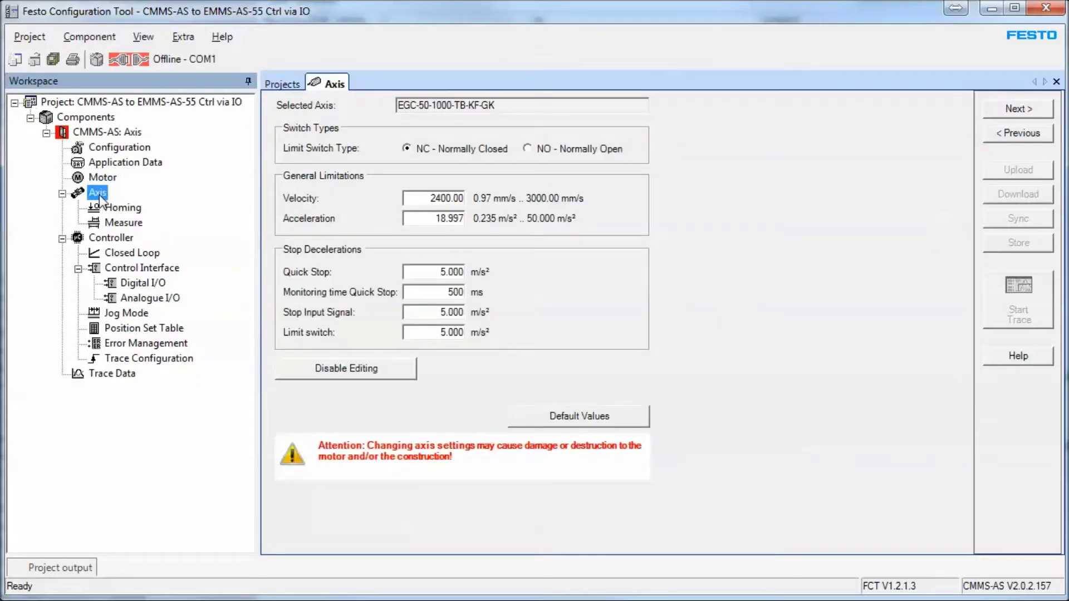
click(435, 273)
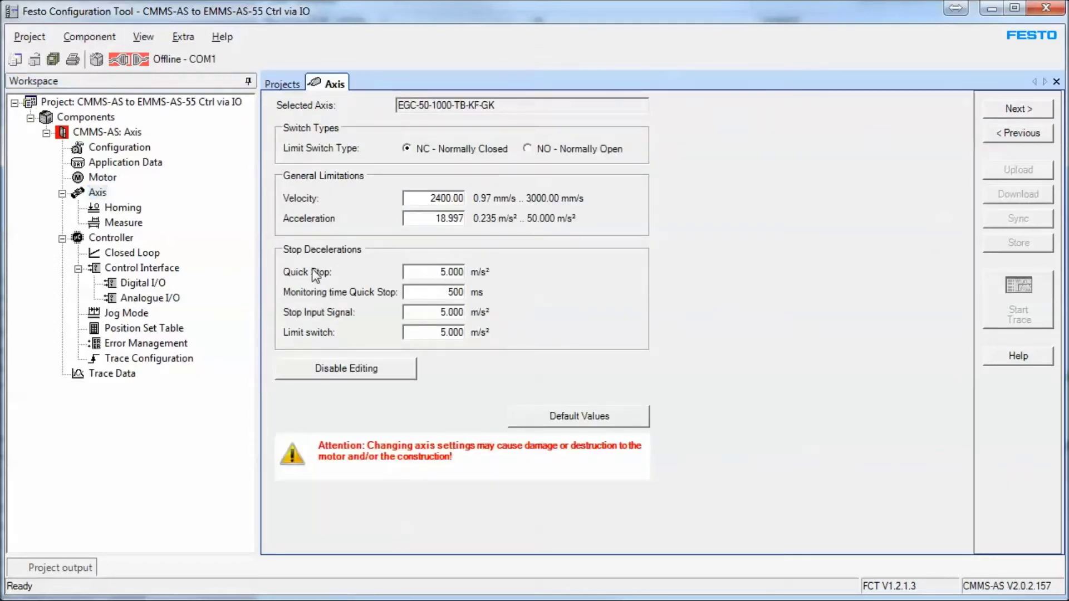
double_click(443, 273)
double_click(433, 315)
double_click(442, 333)
double_click(437, 313)
drag(427, 332, 492, 338)
key(Tab)
click(139, 344)
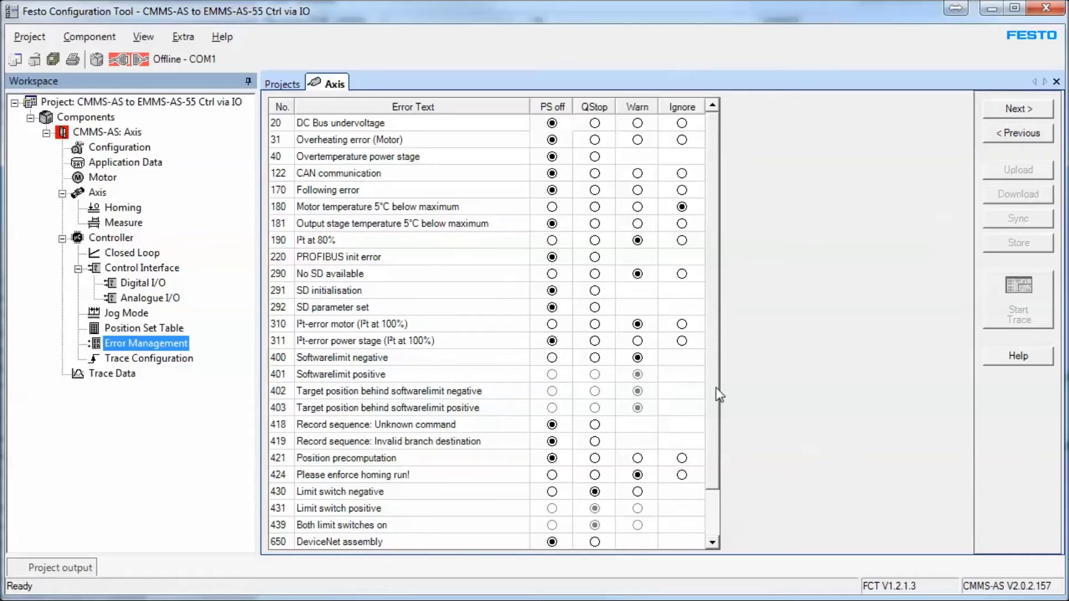
- Look through the Trace Configuration and Trace Data pages and the Operate, Manual Move and Optimize views of the device
click(1027, 112)
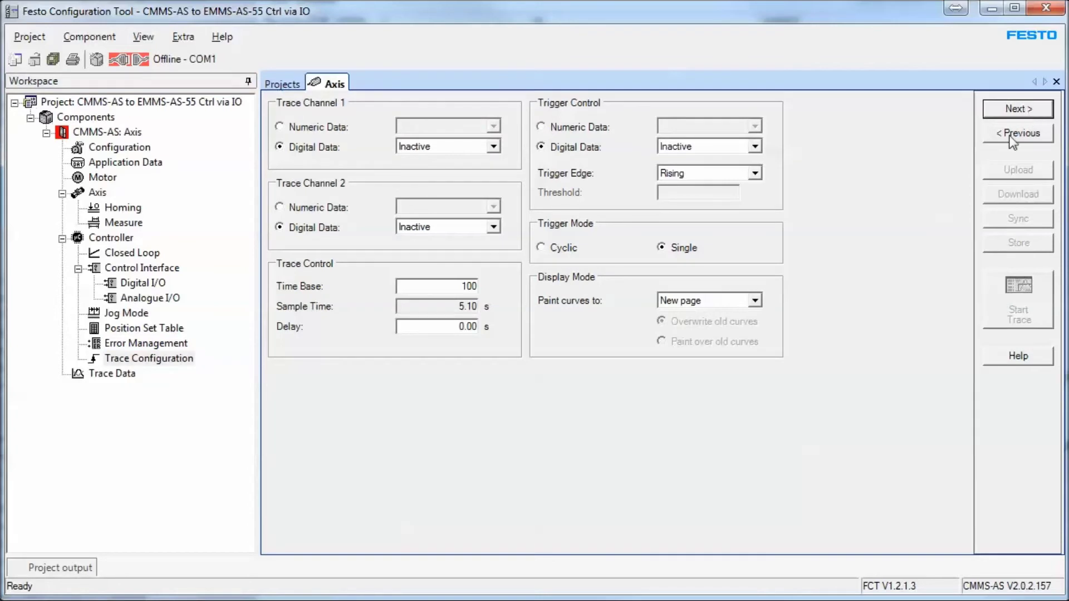
click(113, 374)
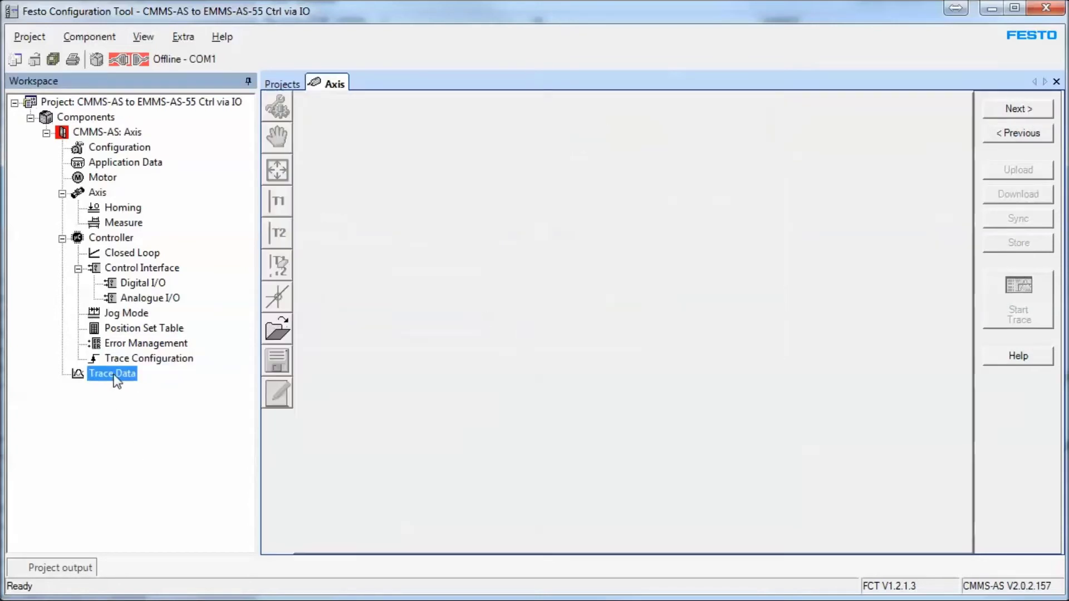
click(131, 359)
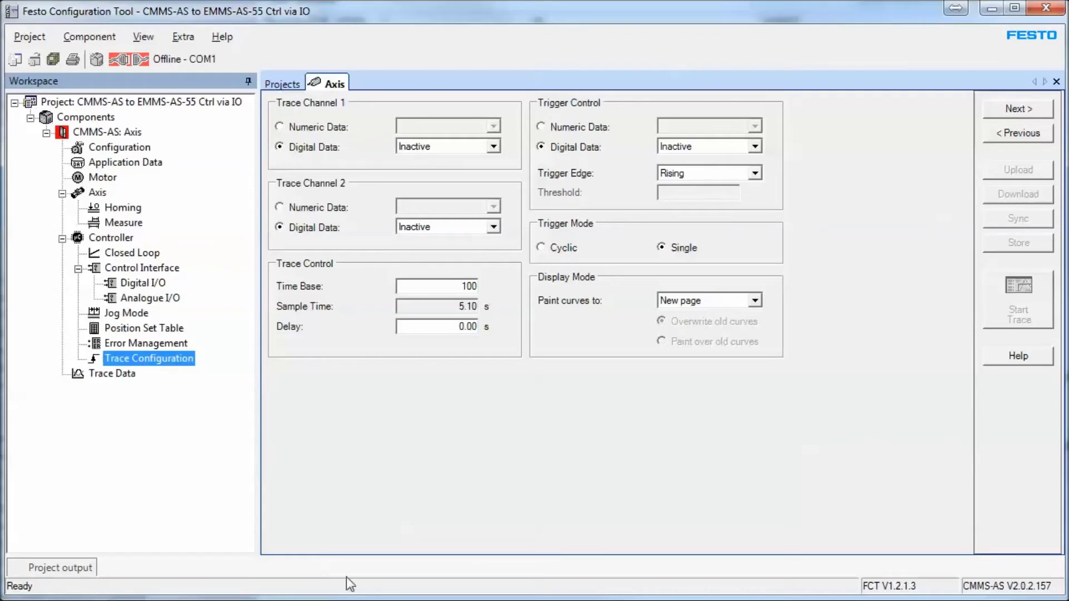
mouse_move(52, 569)
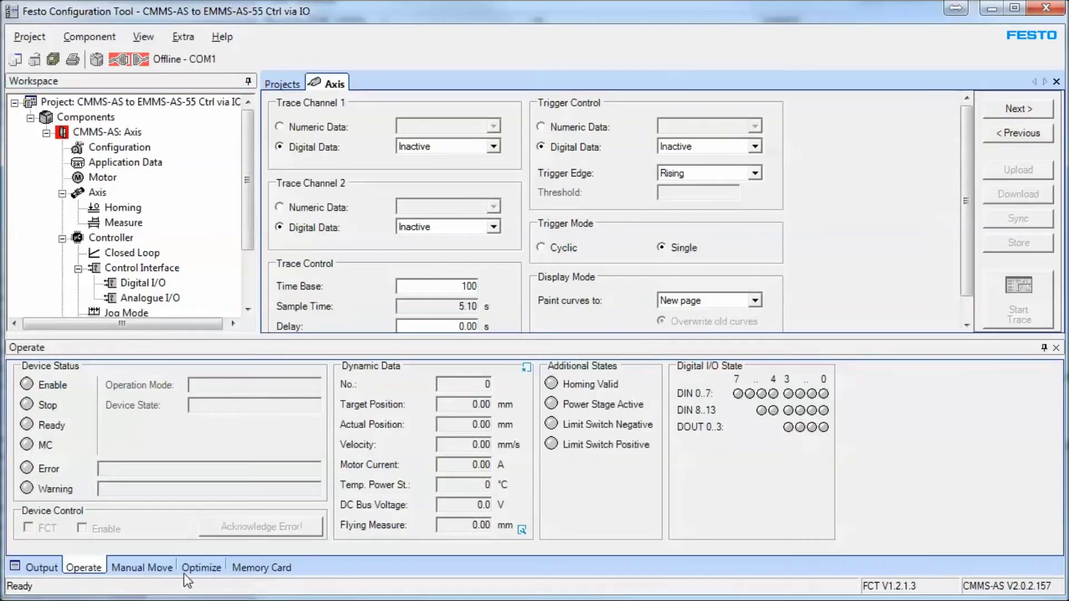
click(142, 566)
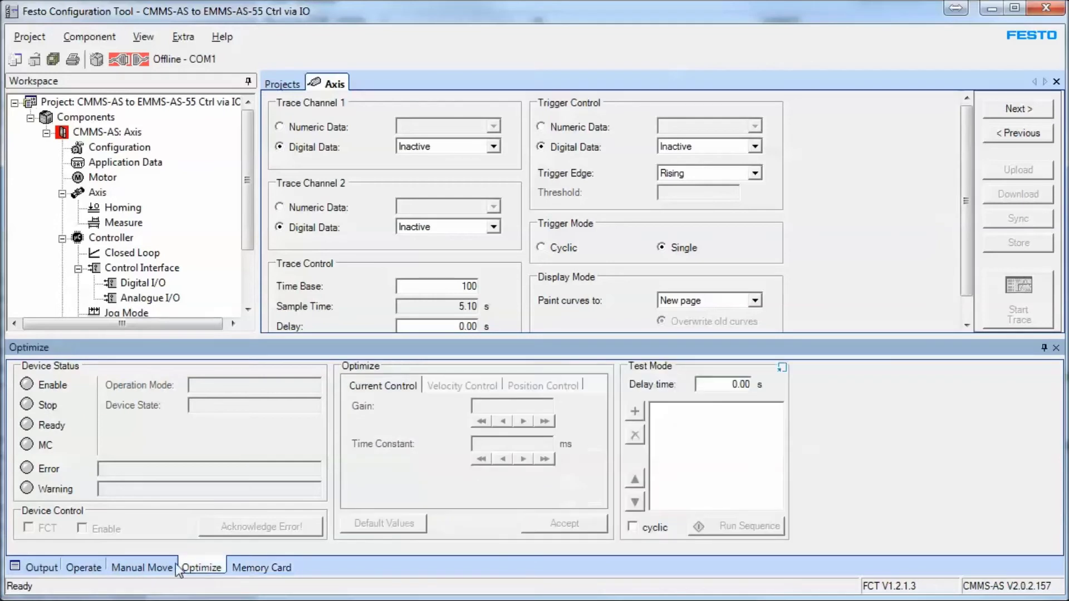
click(83, 567)
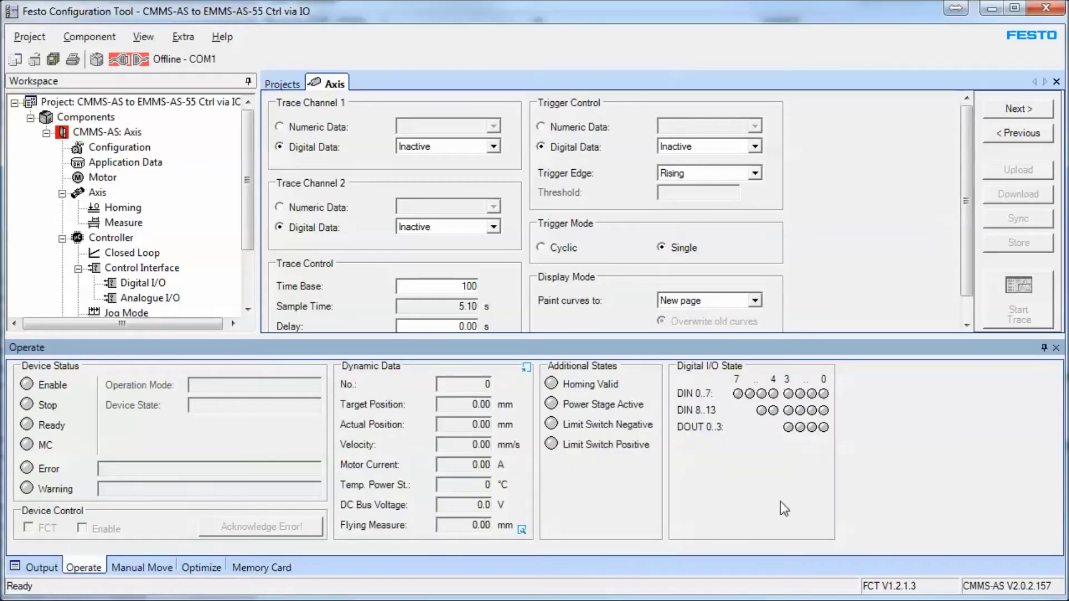
- Open the FCT interface settings for the CMMS-AS axis and accept COM1 with a bitrate of 115200 bps
click(95, 37)
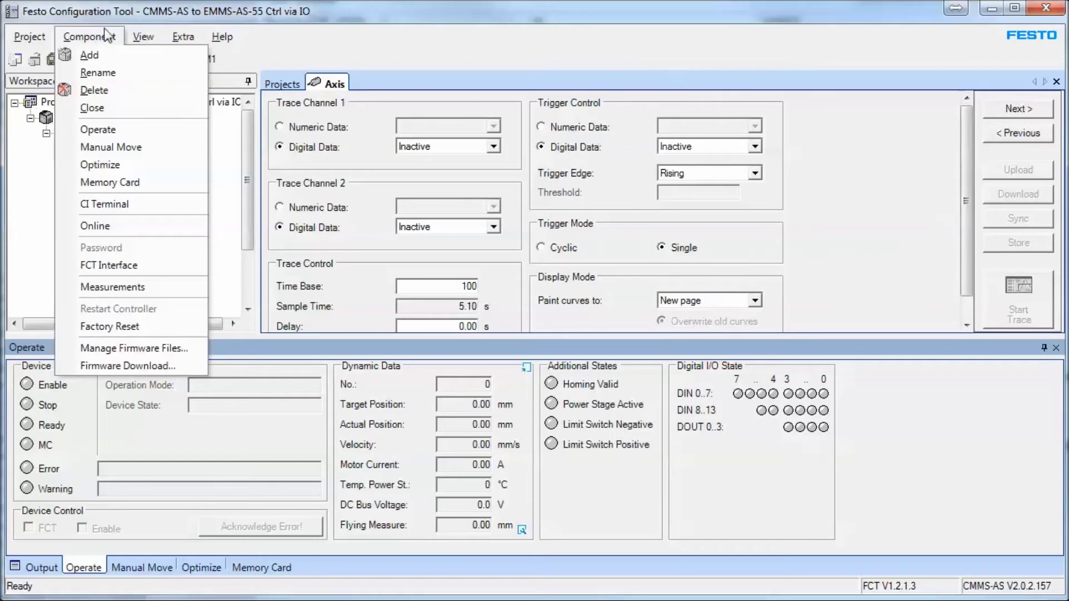
click(114, 265)
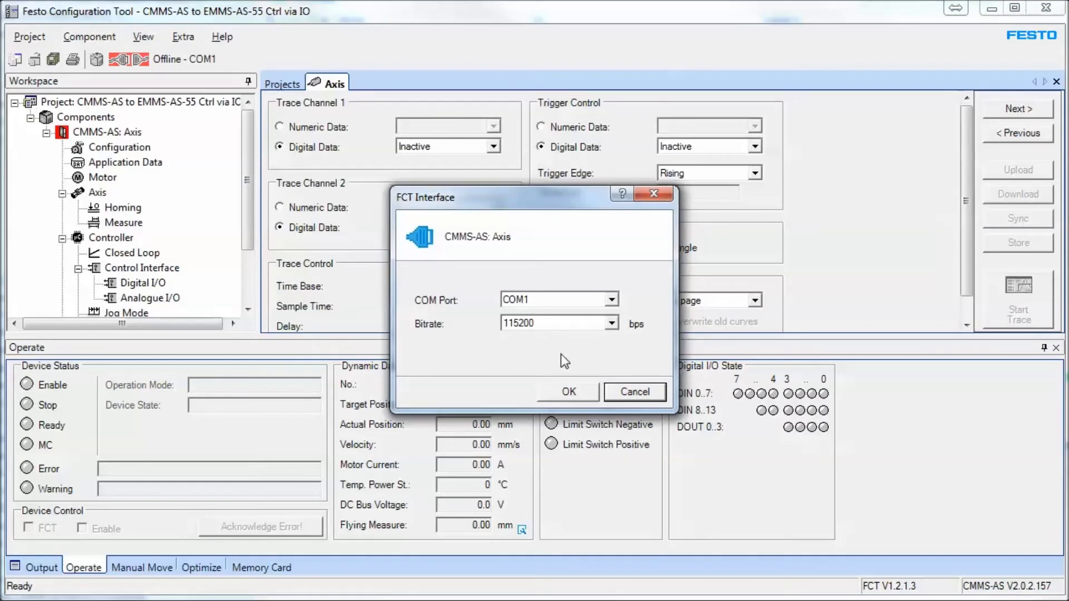
drag(559, 199, 523, 111)
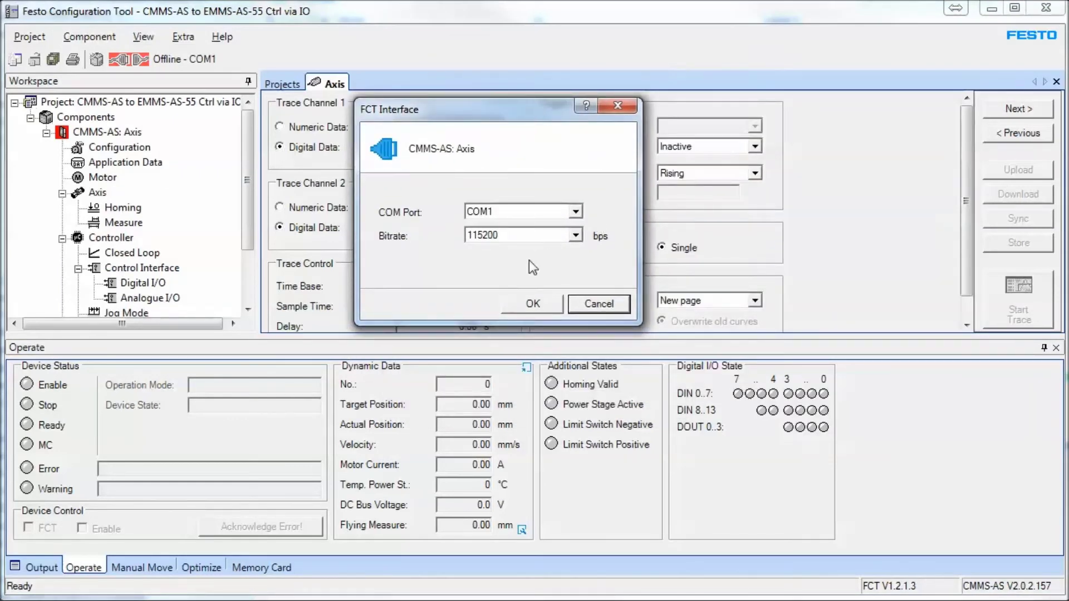
click(532, 306)
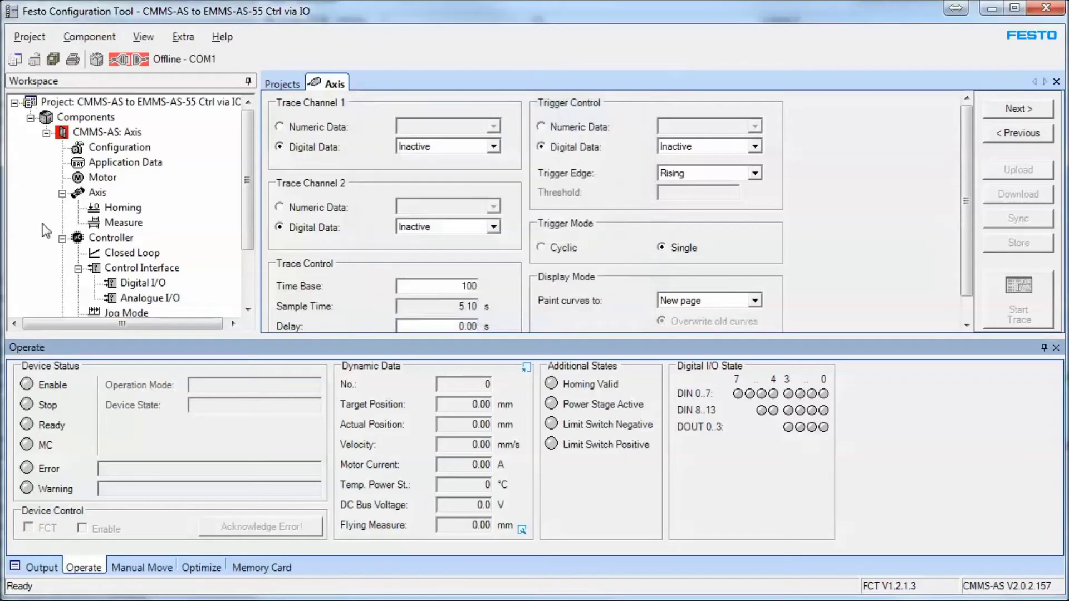
- Go online with the controller and download the project data to it, allowing FCT Device Control to be set
click(168, 61)
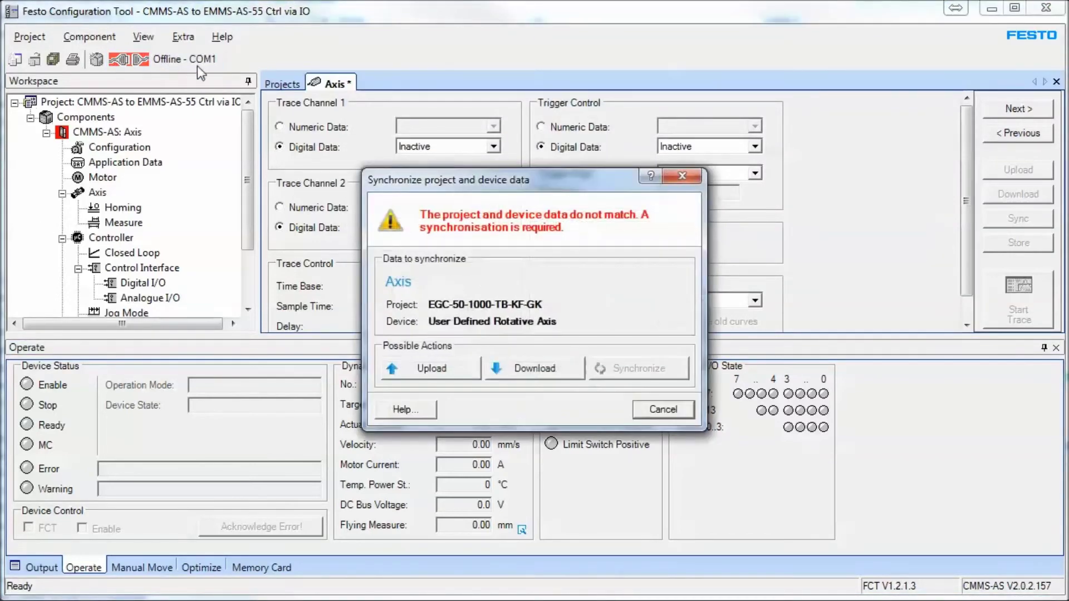
click(540, 370)
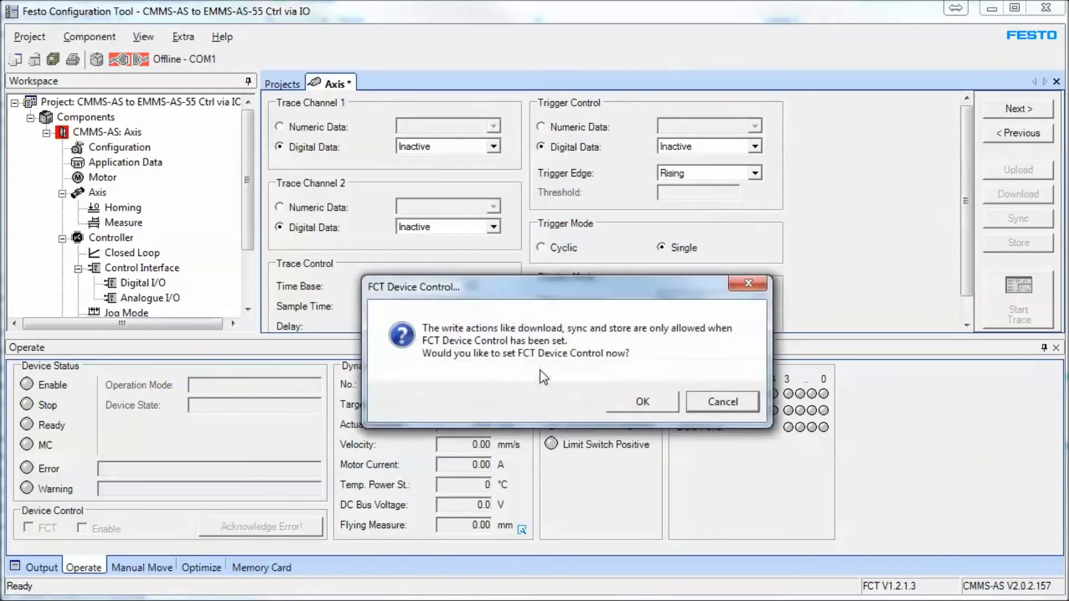
click(620, 399)
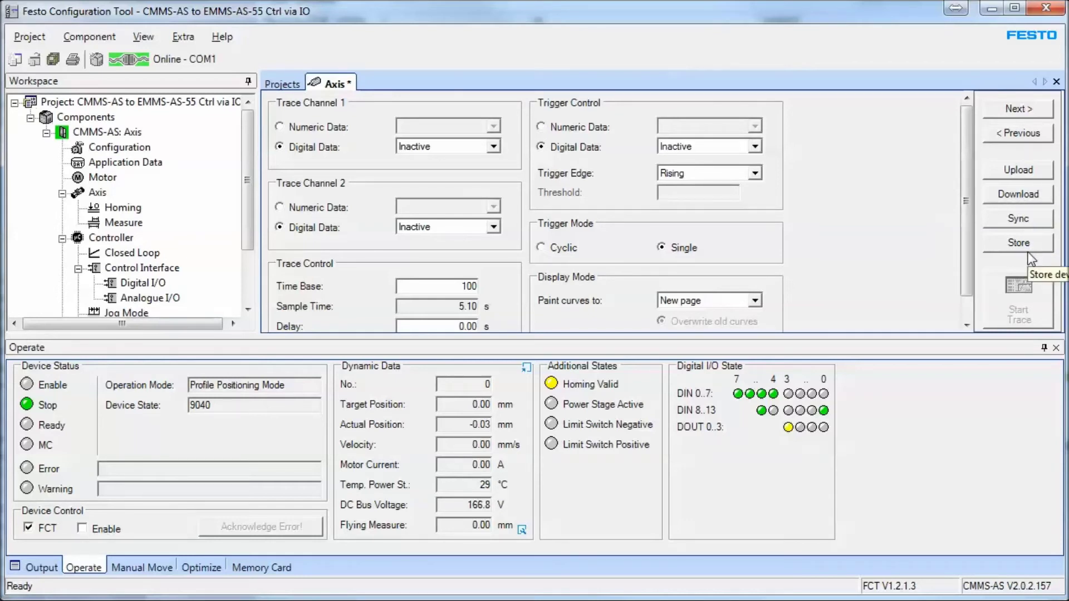
- Store the downloaded parameters permanently in the controller
drag(969, 256, 977, 304)
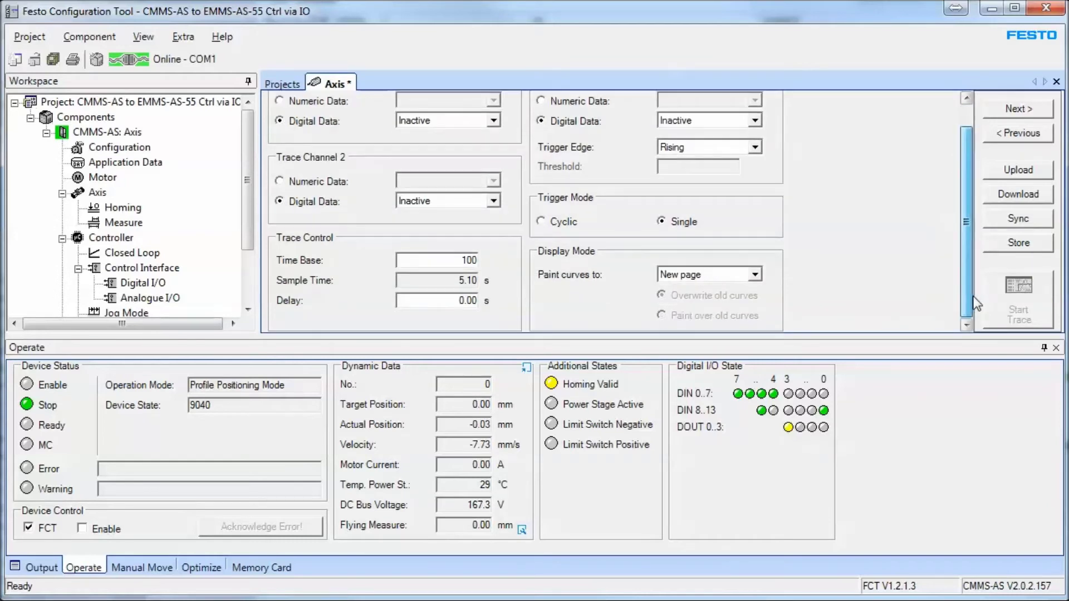
click(1003, 248)
click(577, 402)
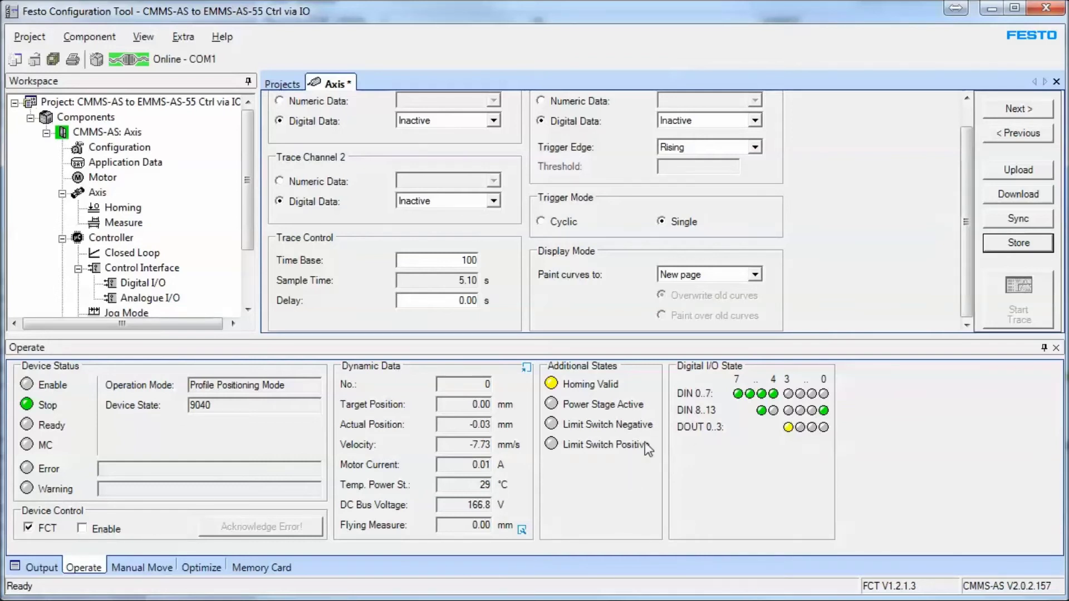
- Enable the controller under FCT Device Control, checking the DC bus voltage before and after enabling
double_click(478, 504)
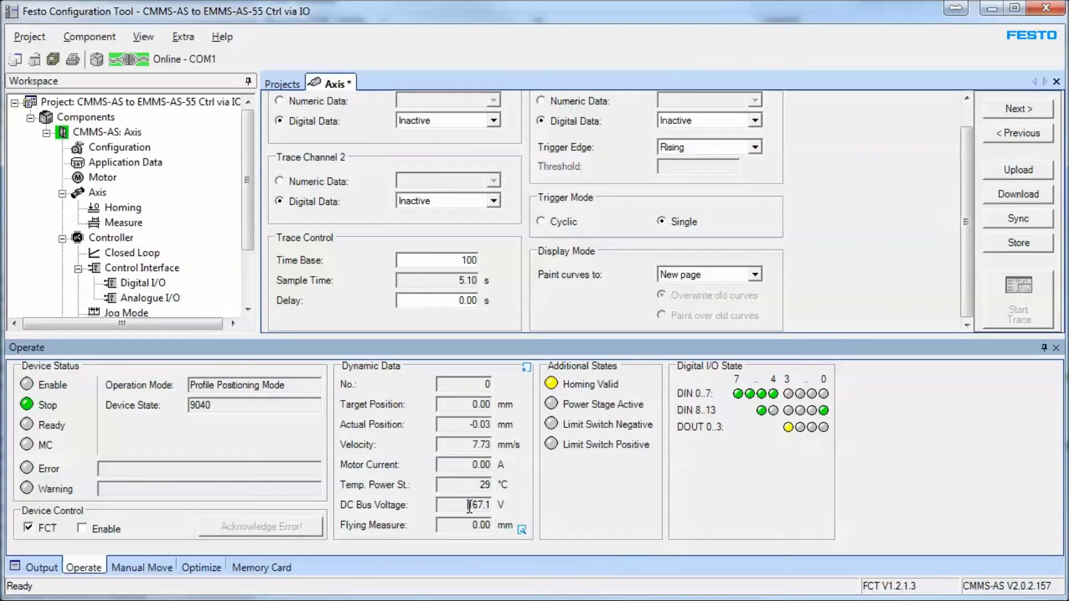
click(82, 528)
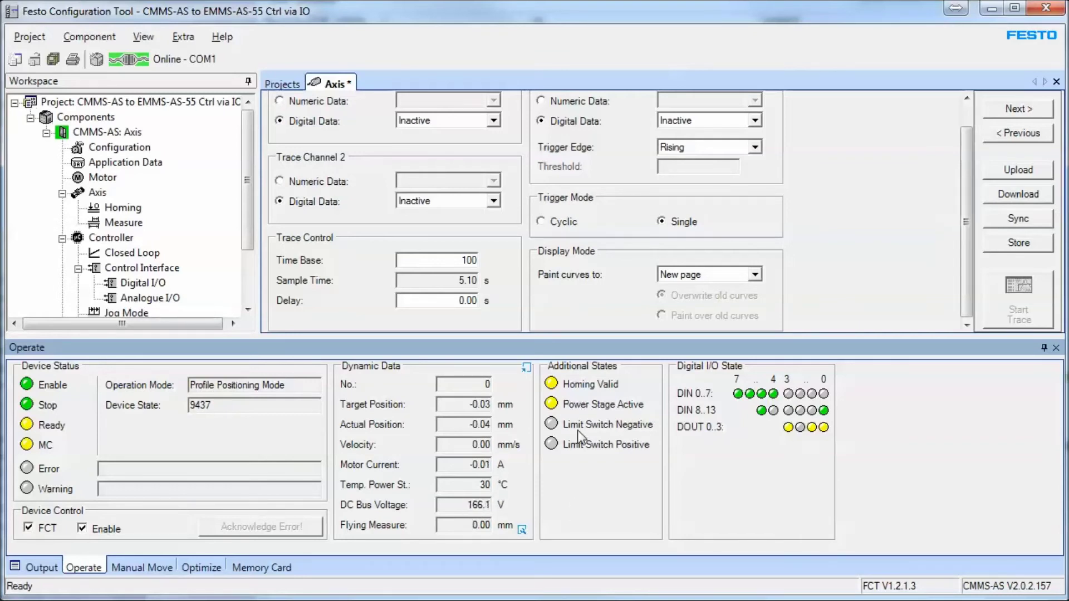
drag(467, 505, 517, 507)
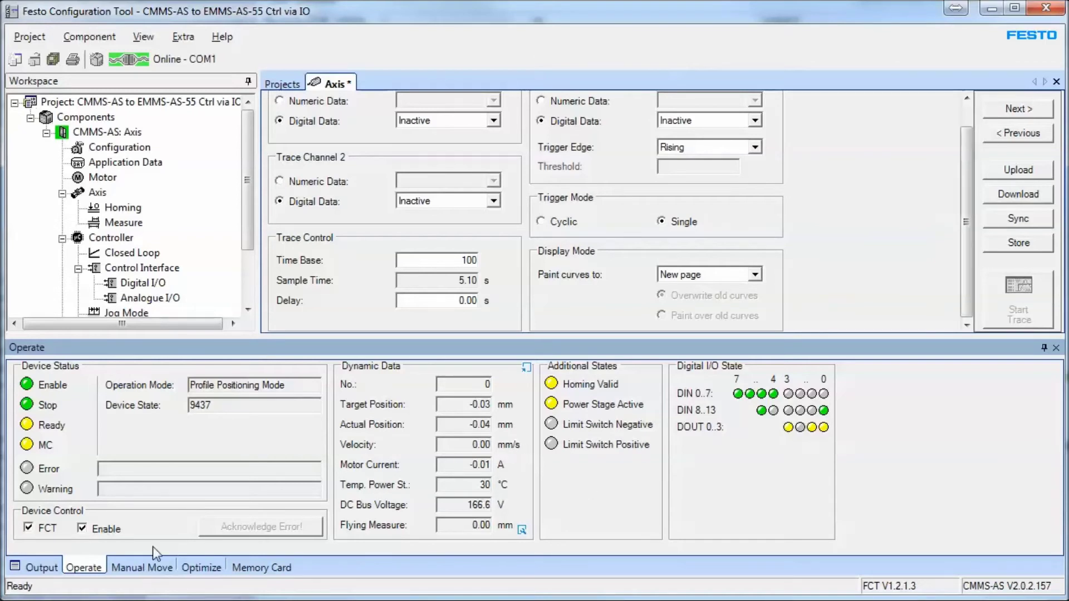
- Review the homing settings, the Manual Move controls and the Homing Valid state of the enabled axis
click(136, 207)
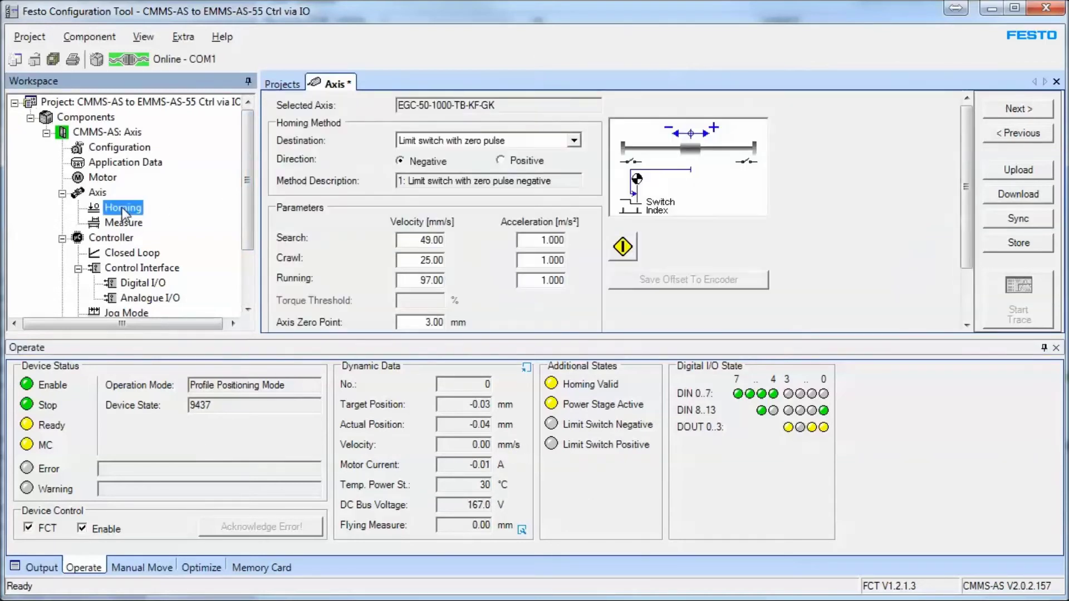
click(149, 569)
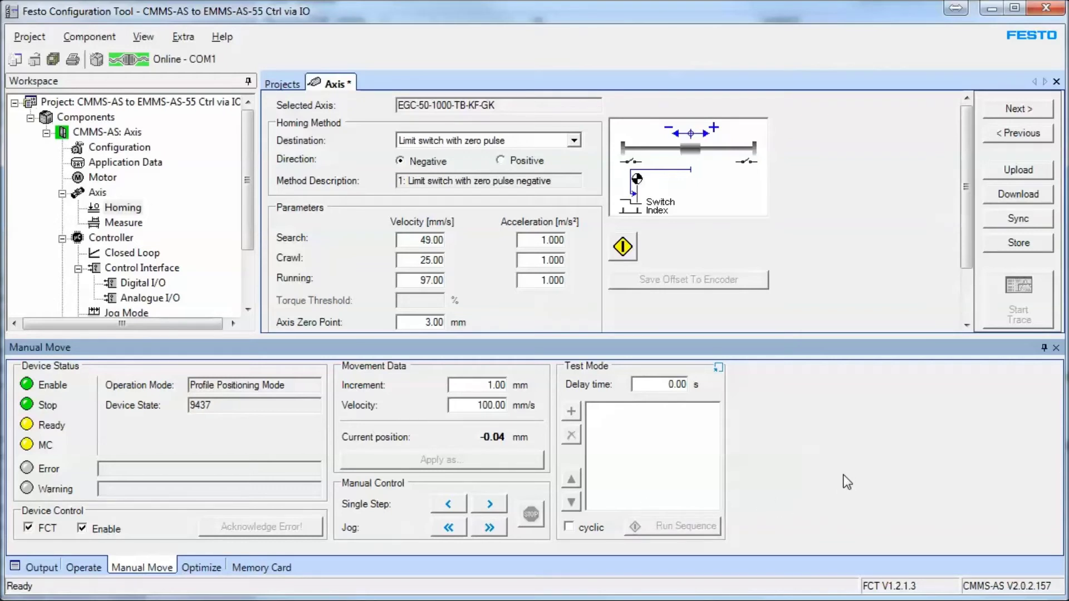
click(88, 568)
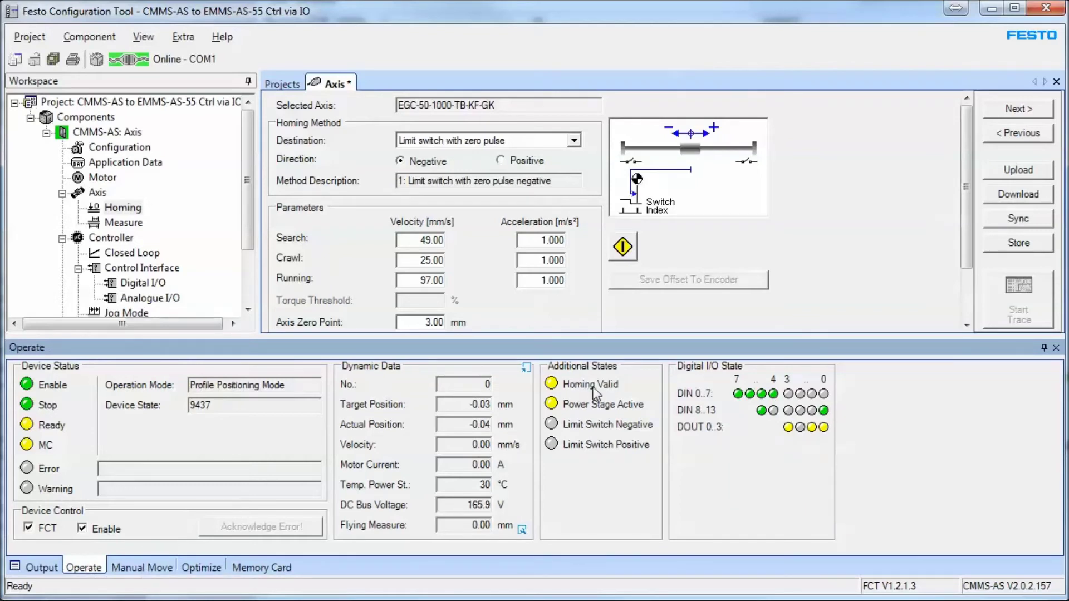
- Disconnect from the controller, go online again and set FCT Device Control
click(162, 58)
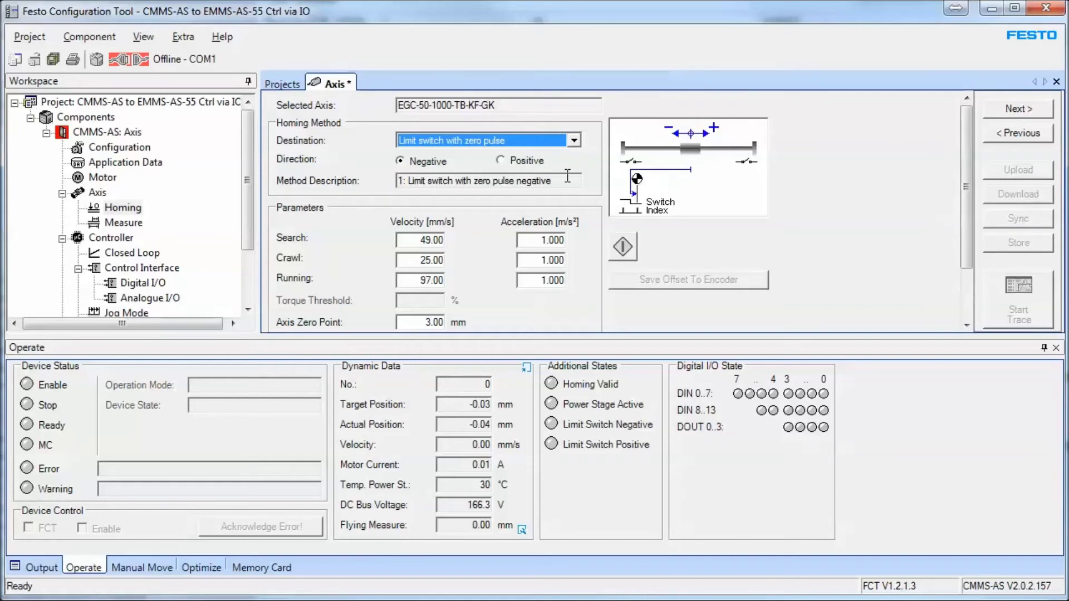
click(146, 62)
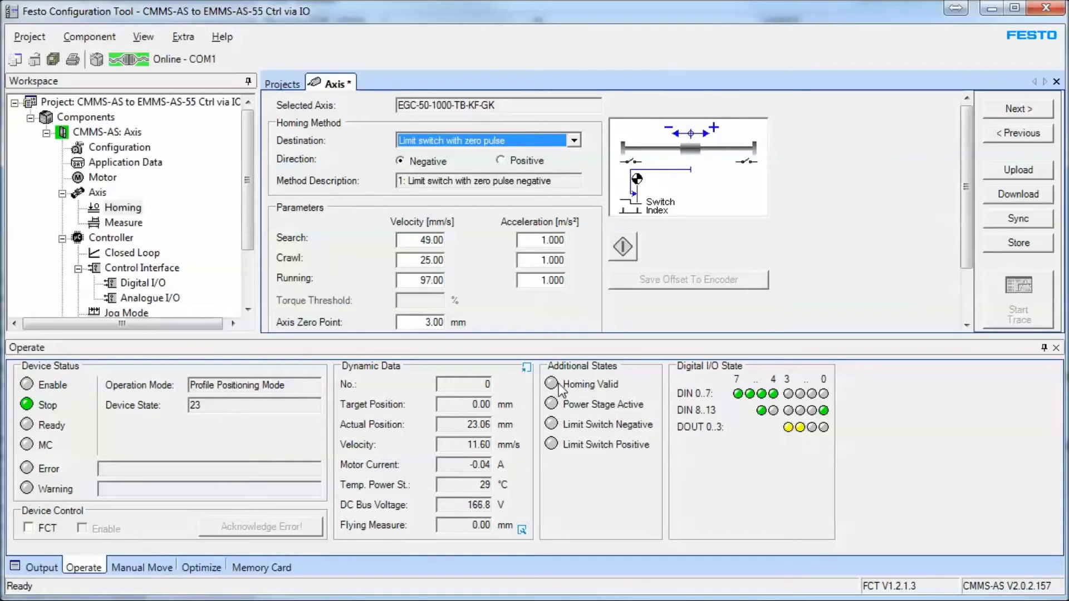
click(42, 532)
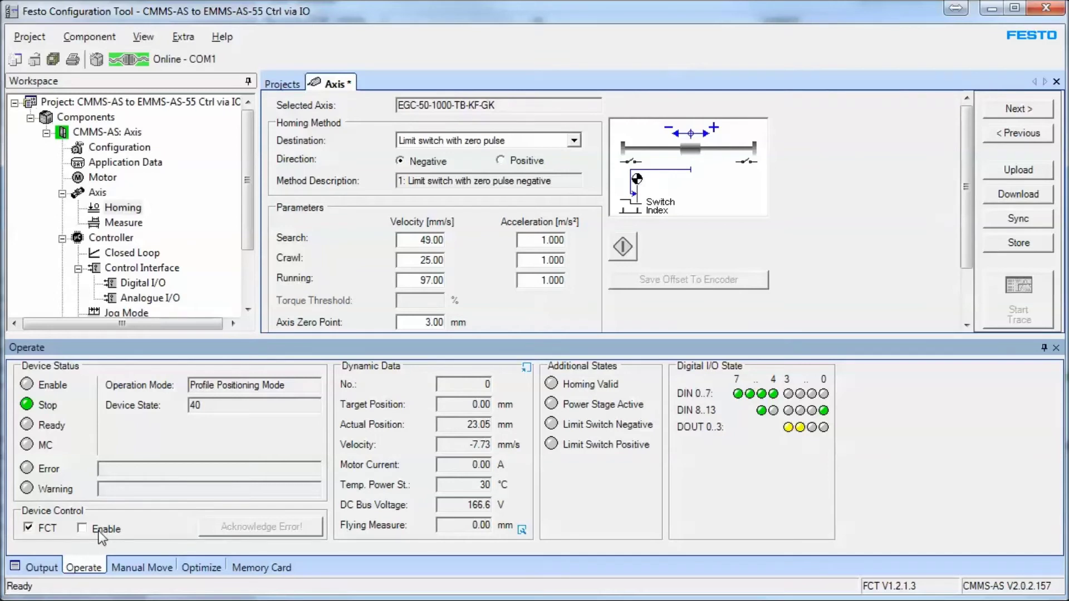
- Check the encoder suffix of the motor type on the Configuration page and enable the controller
click(112, 148)
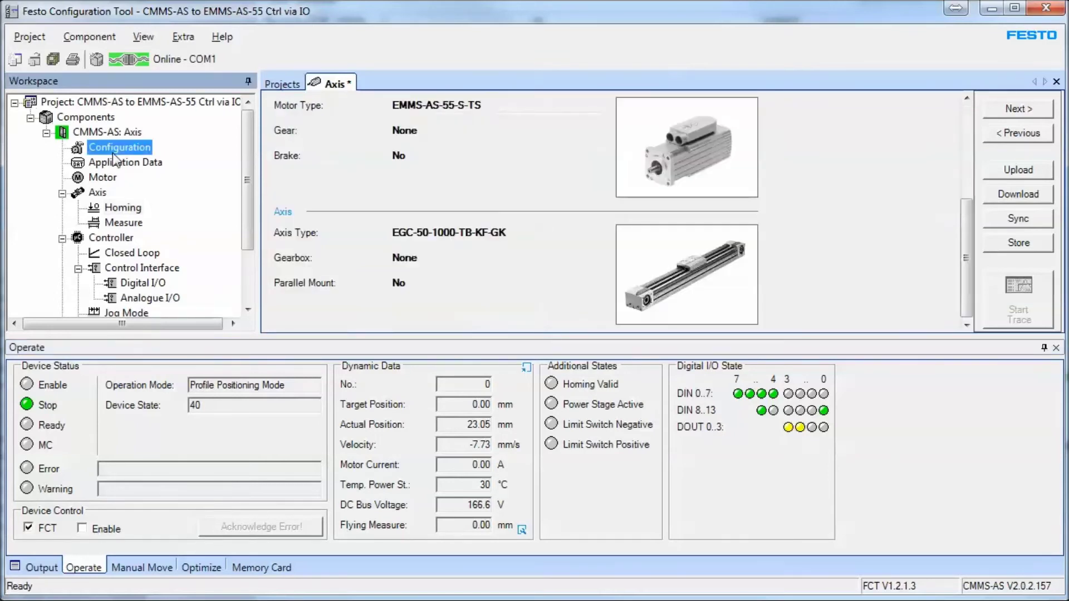
drag(476, 106, 482, 106)
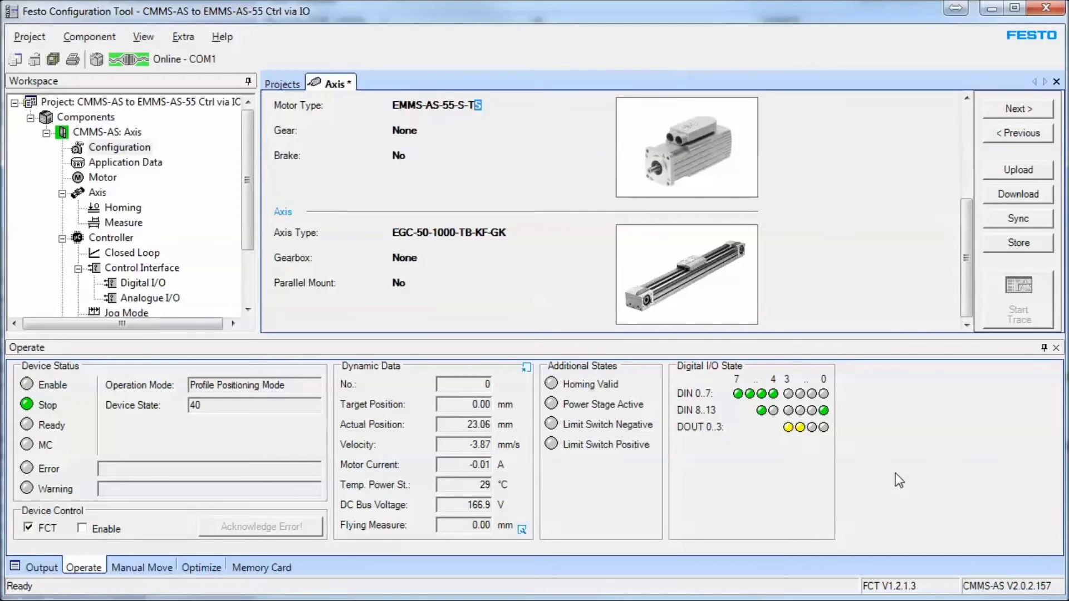
click(104, 530)
click(105, 530)
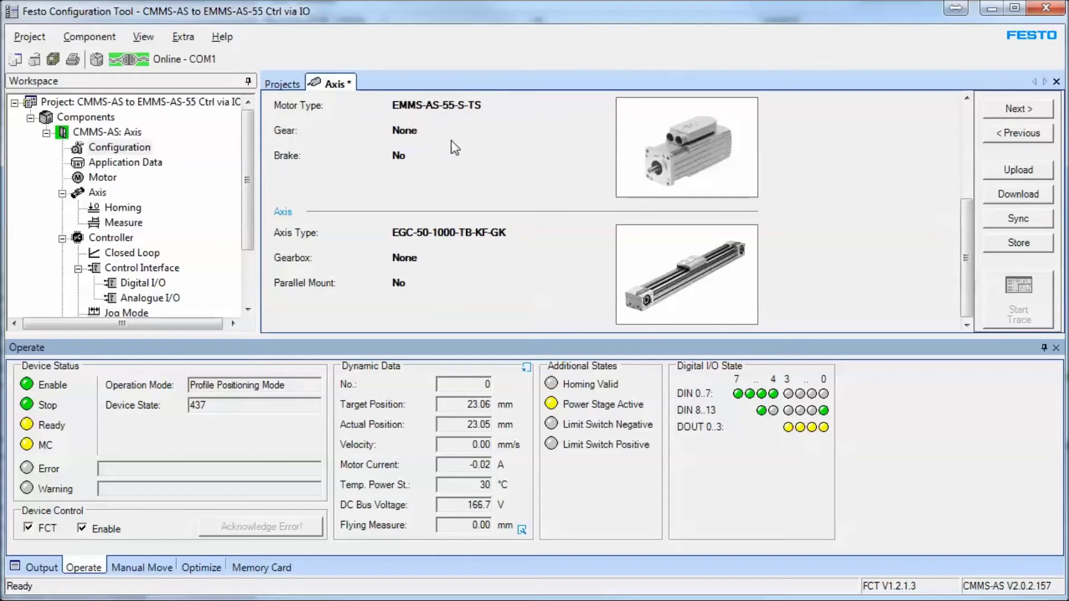
- Jog the axis manually in the positive direction to about 155 mm and start a homing run from the Homing page
click(147, 569)
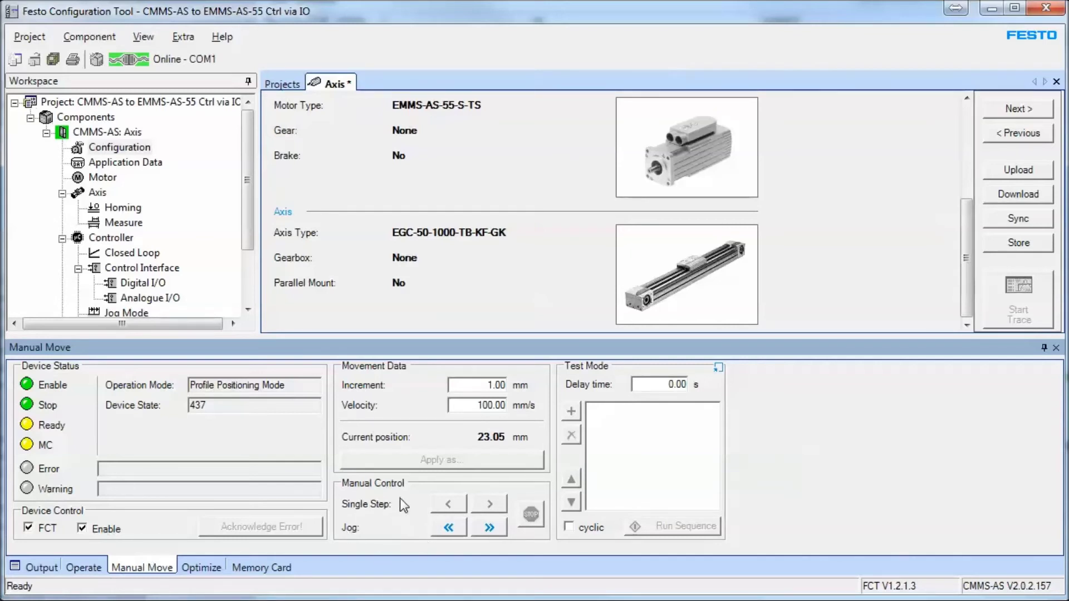
click(489, 527)
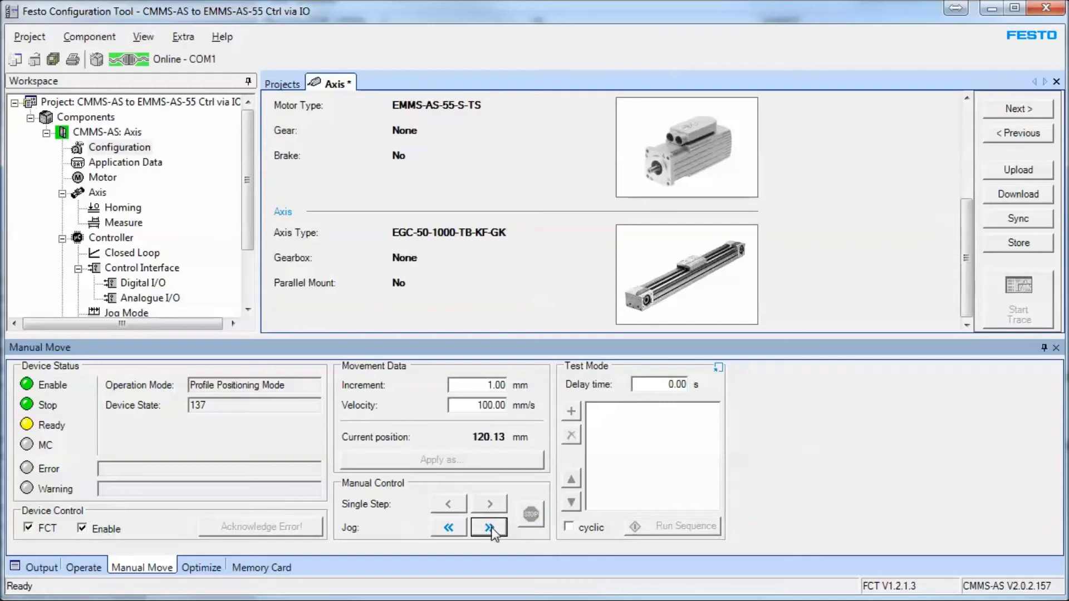
click(494, 532)
click(122, 211)
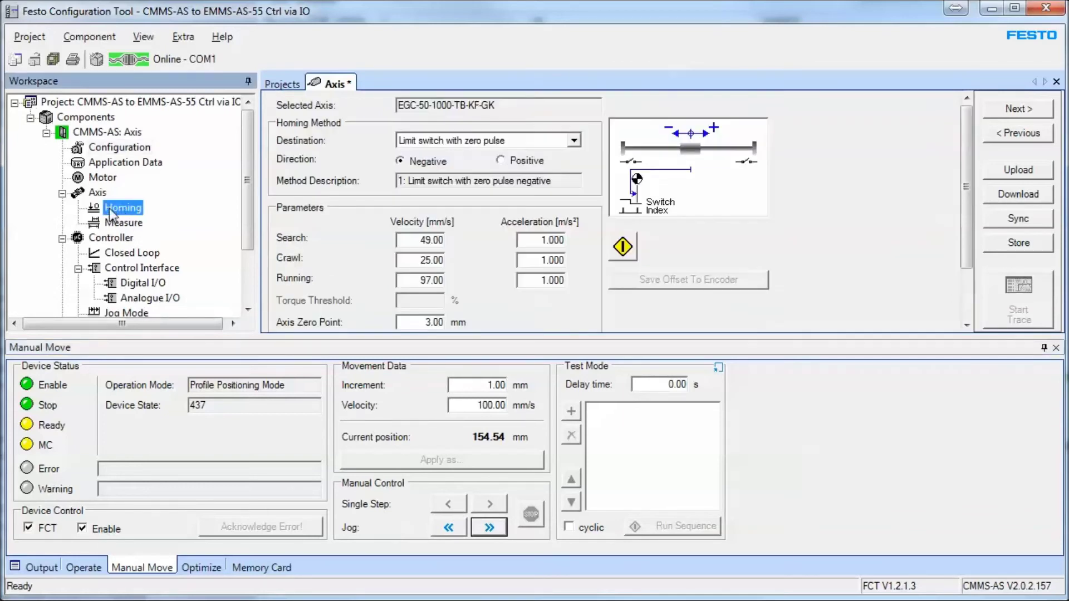
click(623, 247)
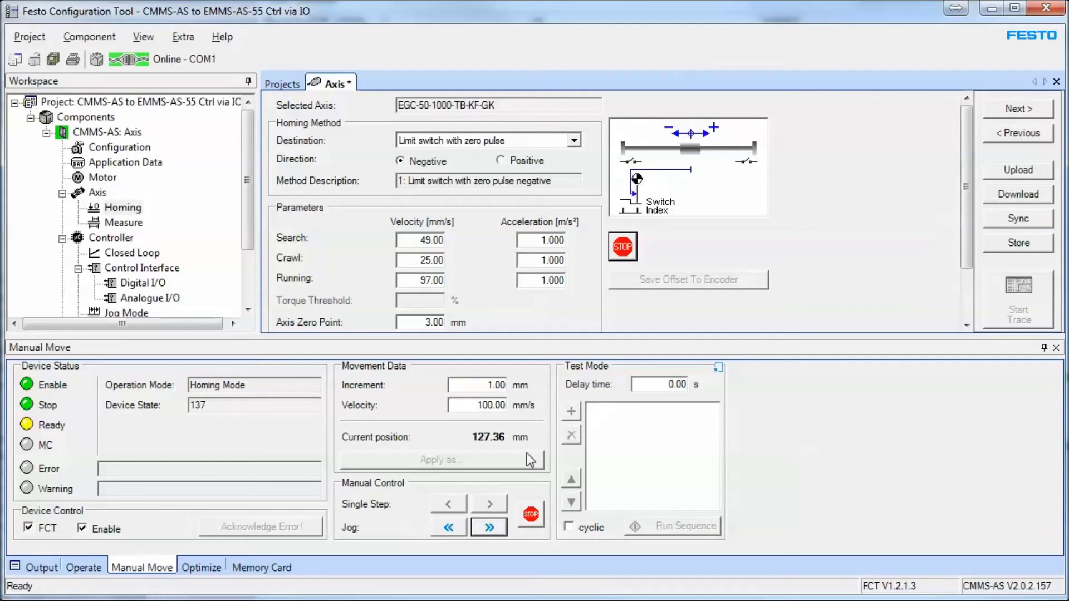
- Acknowledge the finished homing run and single-step the axis in the positive direction with an increment of 10 mm
click(261, 386)
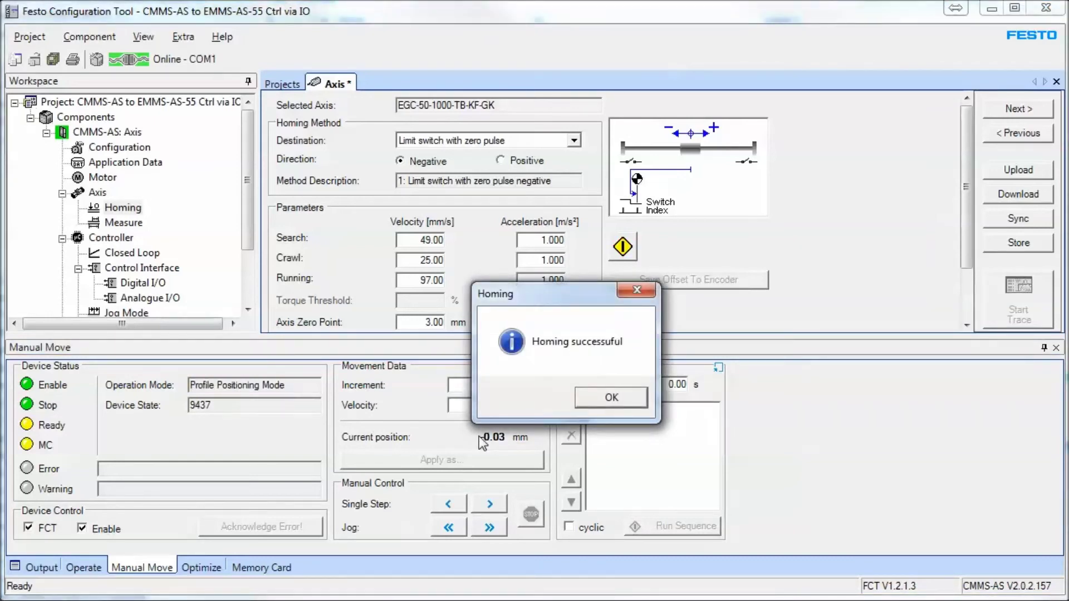
click(612, 397)
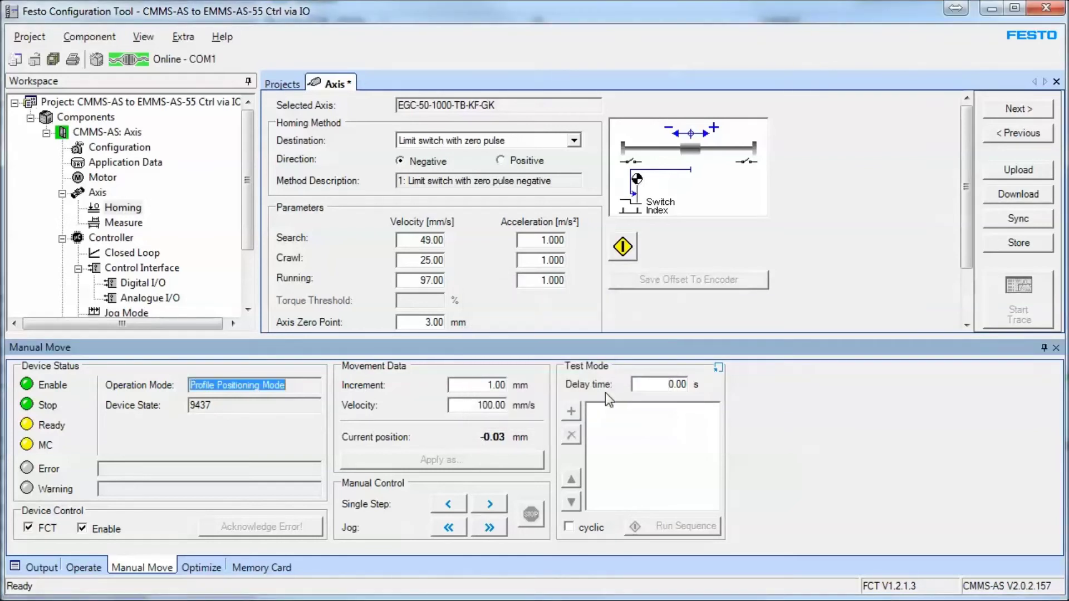
click(488, 384)
text(0)
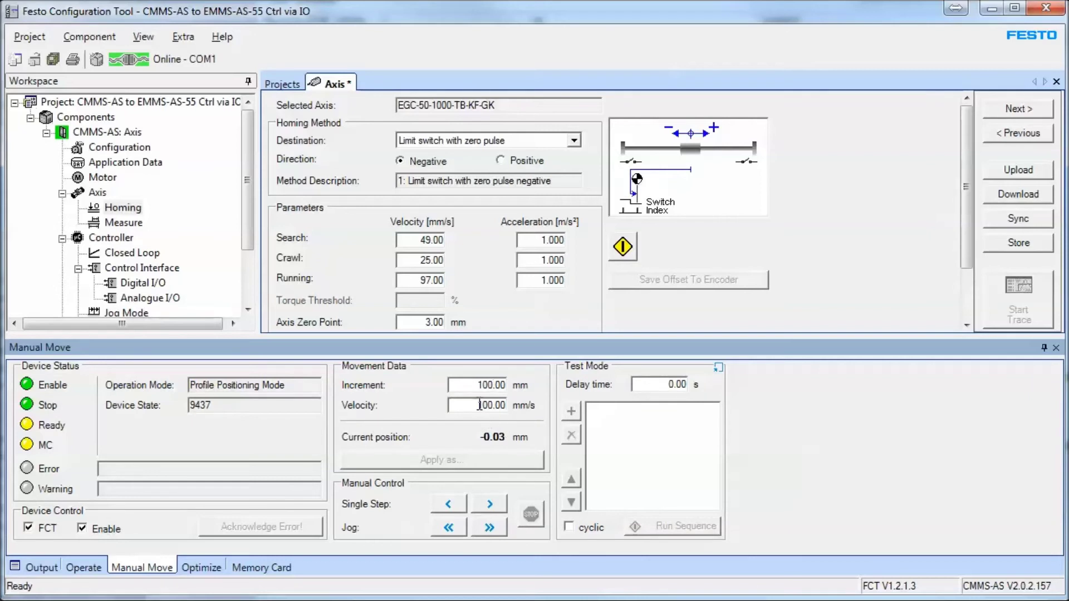
click(491, 504)
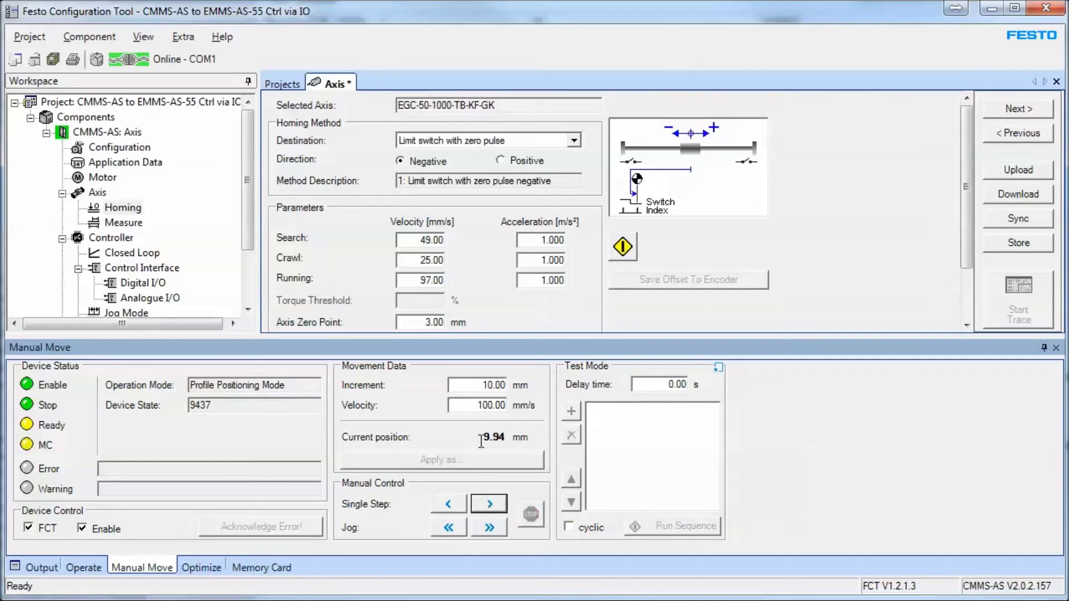
click(489, 505)
- Set the increment to 20 mm, single-step the axis in the positive direction and jog it on to about 55 mm
double_click(489, 385)
text(20)
click(488, 504)
click(500, 528)
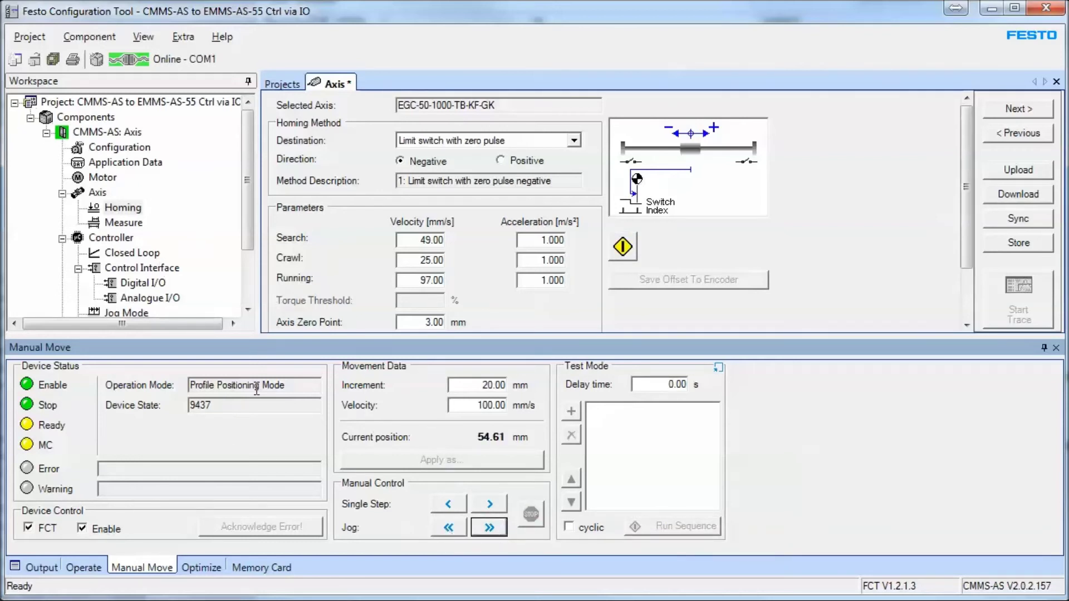
- Open the Position List of the Position Set Table and move the axis to position set 3 at 950 mm
scroll(250, 281, down, 2)
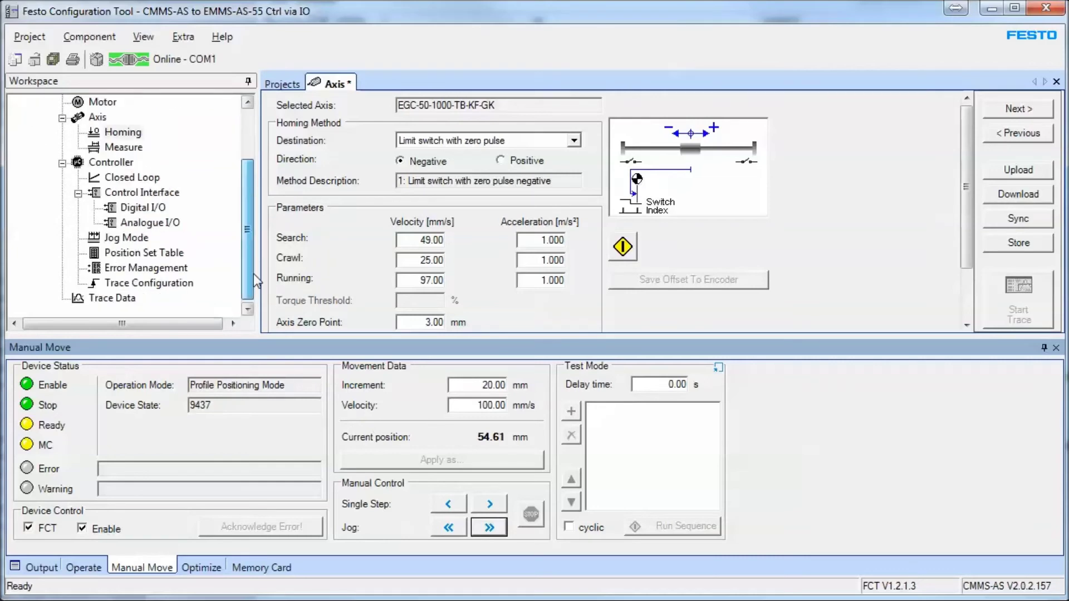
click(137, 254)
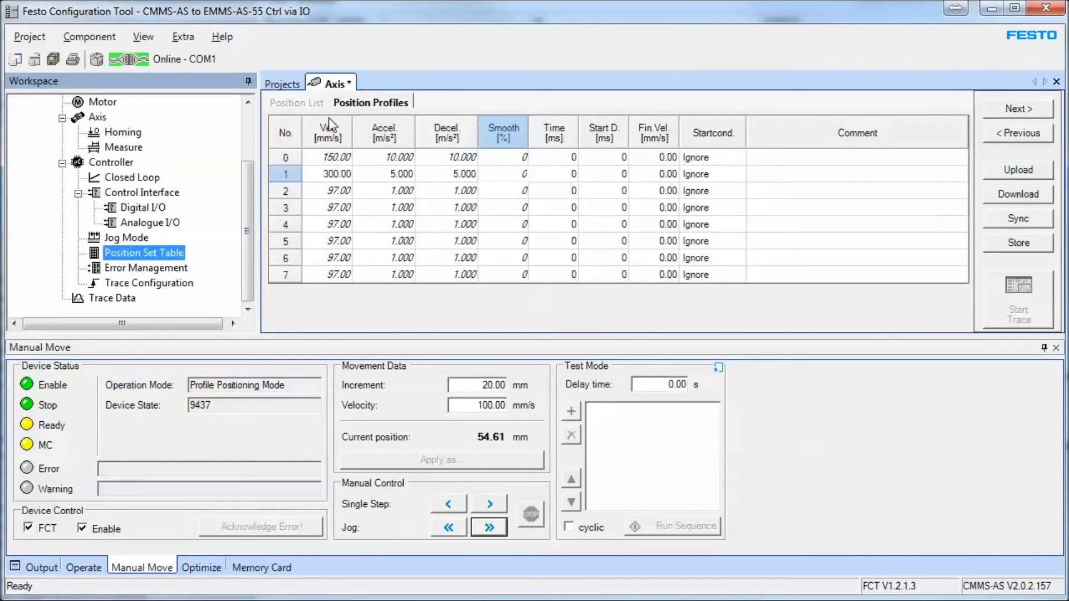
click(282, 84)
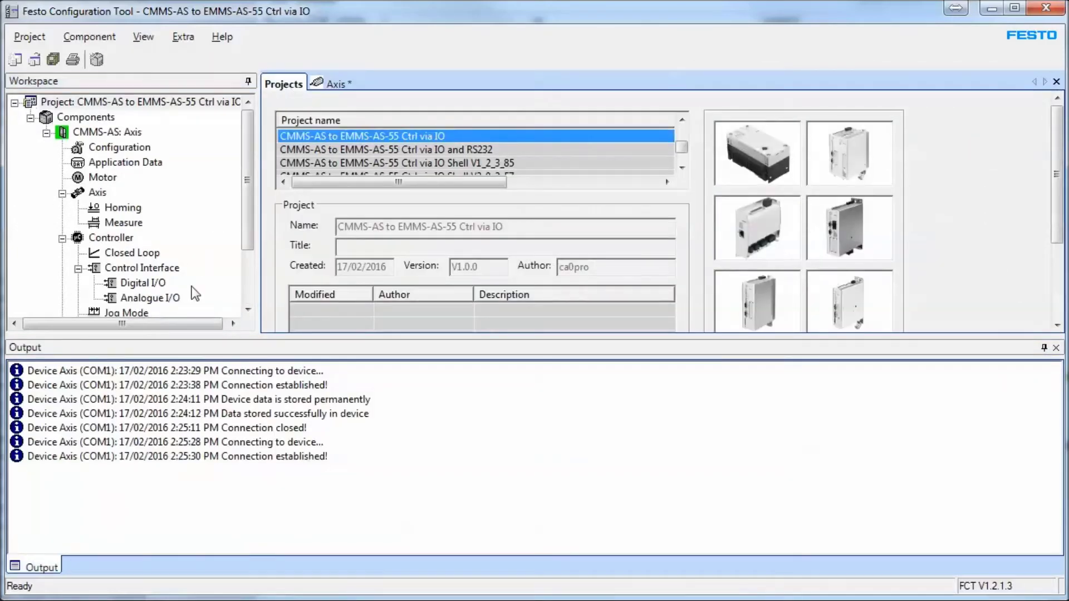
drag(252, 210, 246, 282)
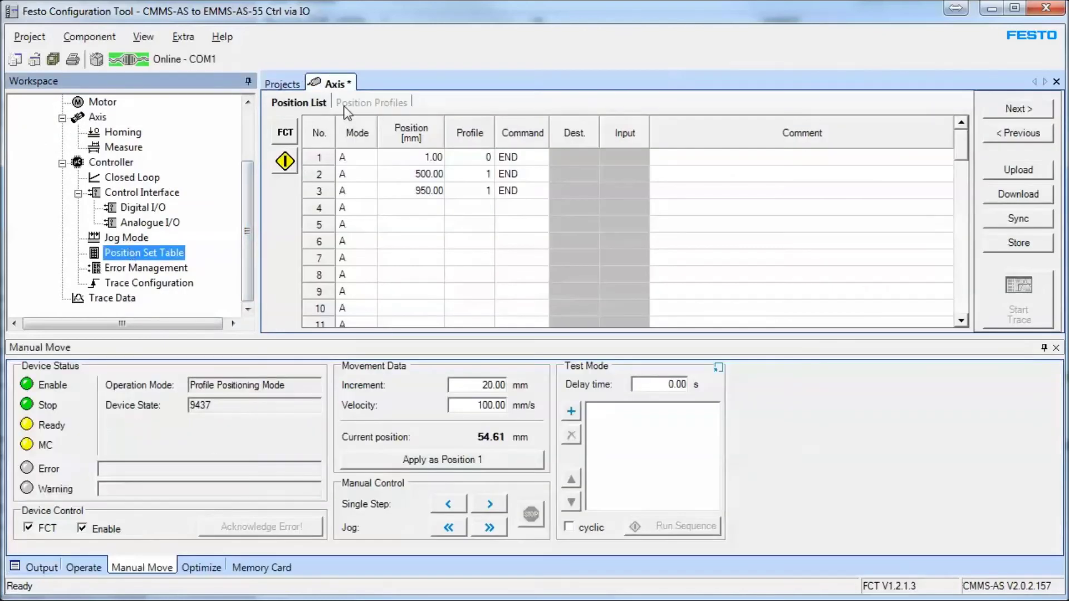
click(348, 104)
click(303, 104)
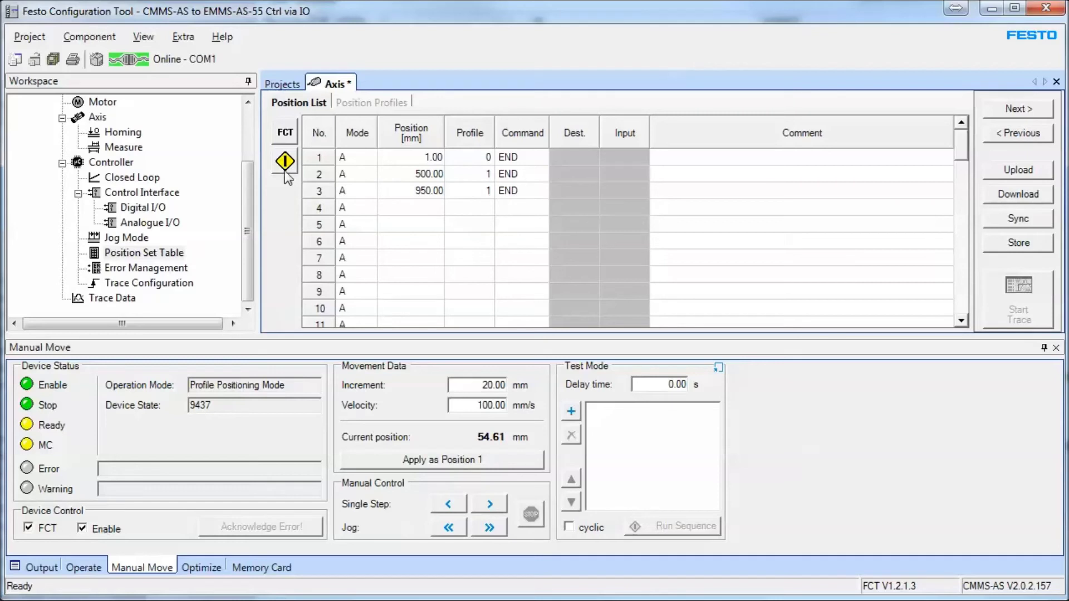
click(315, 180)
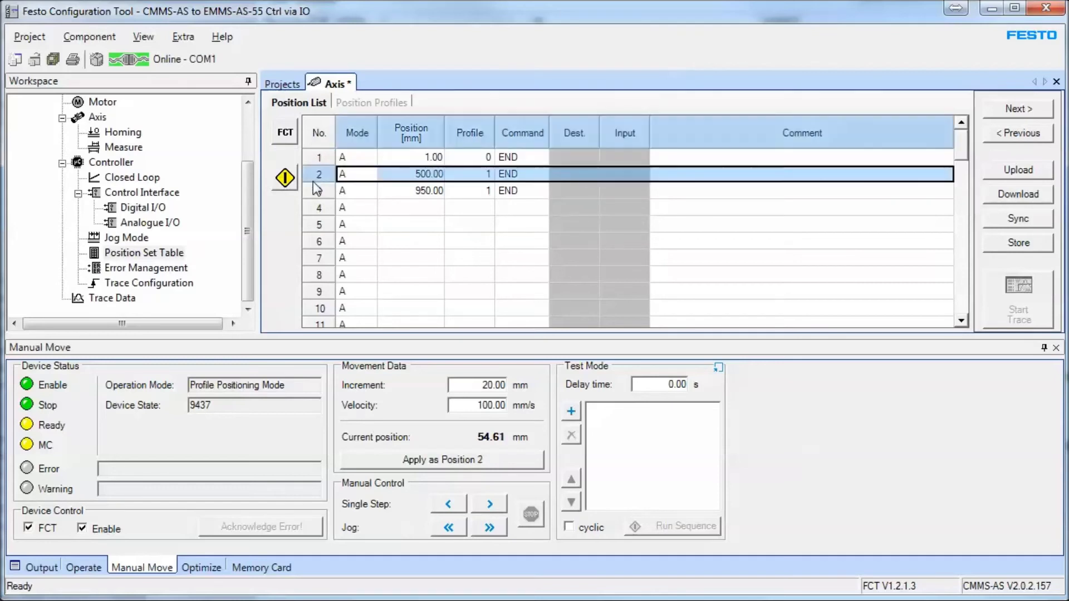
click(315, 191)
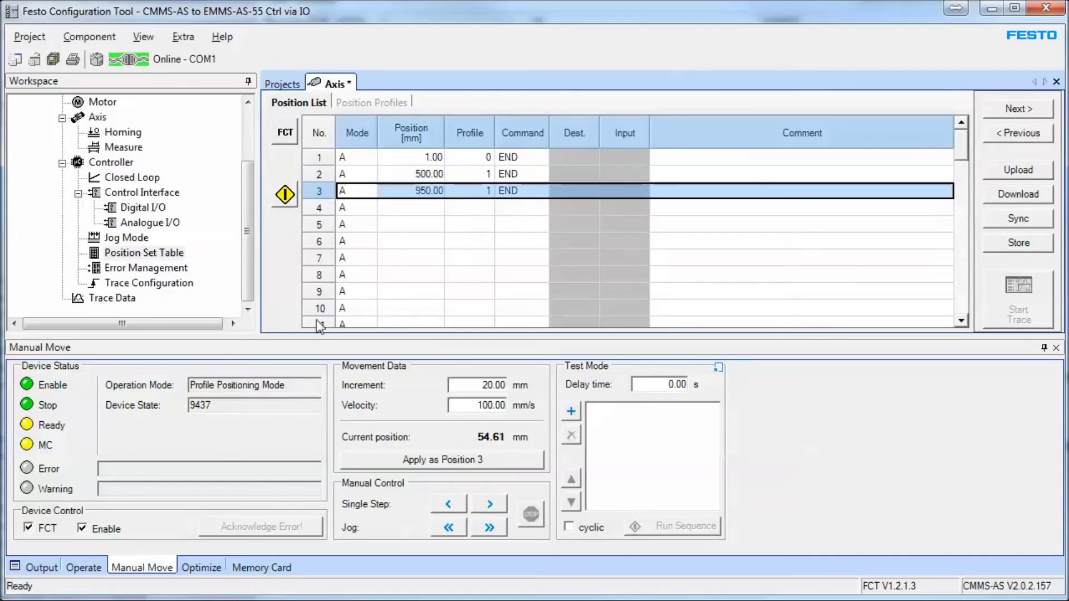
click(285, 195)
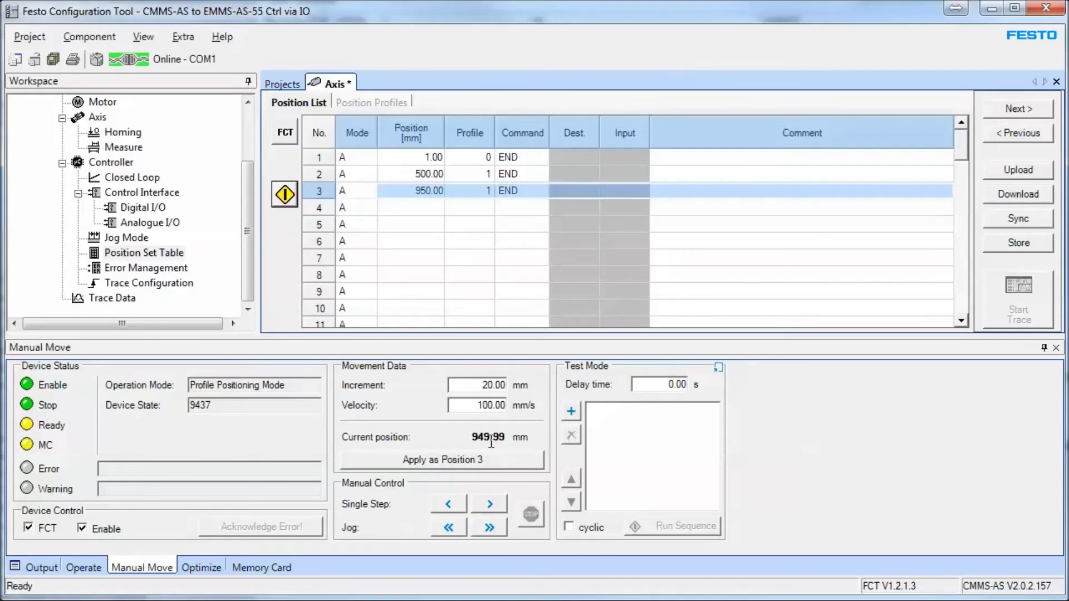
- Display the Operate data and move the axis to position set 1 at 1 mm, checking target position, actual position and velocity
click(89, 569)
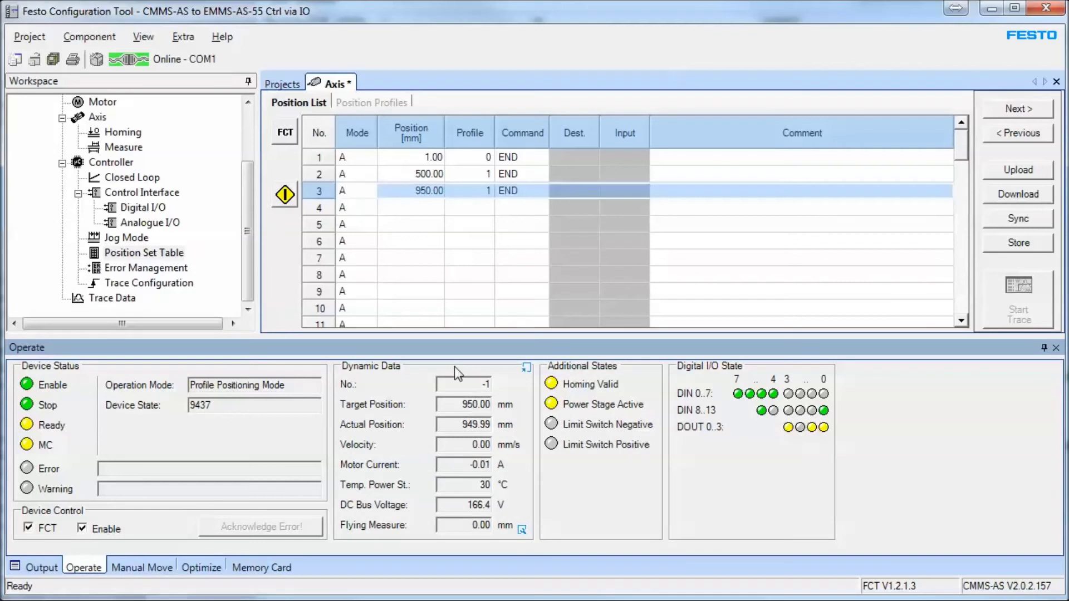
click(341, 175)
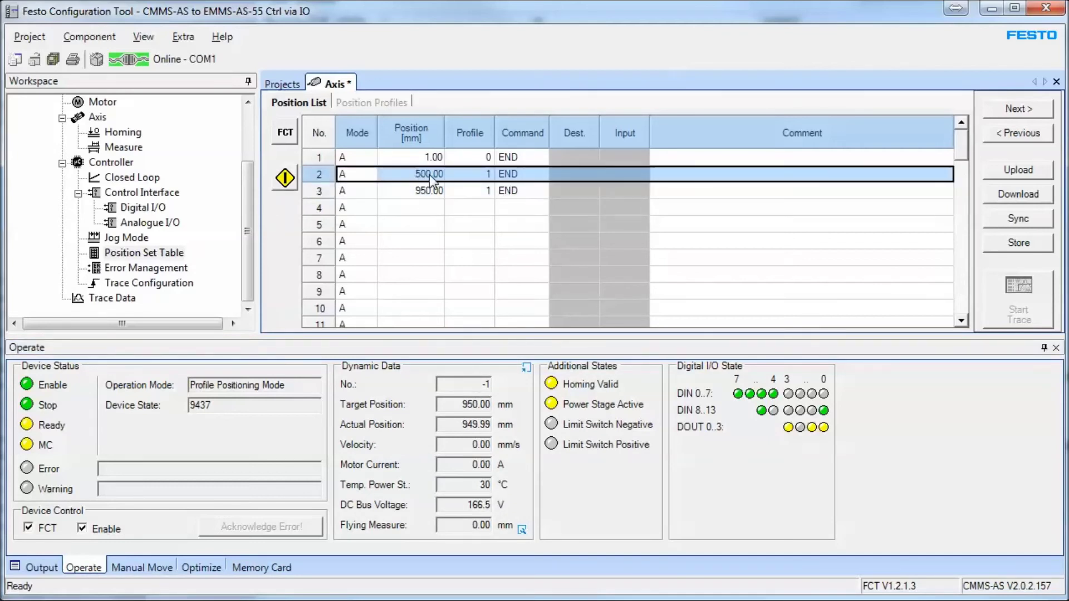
click(427, 157)
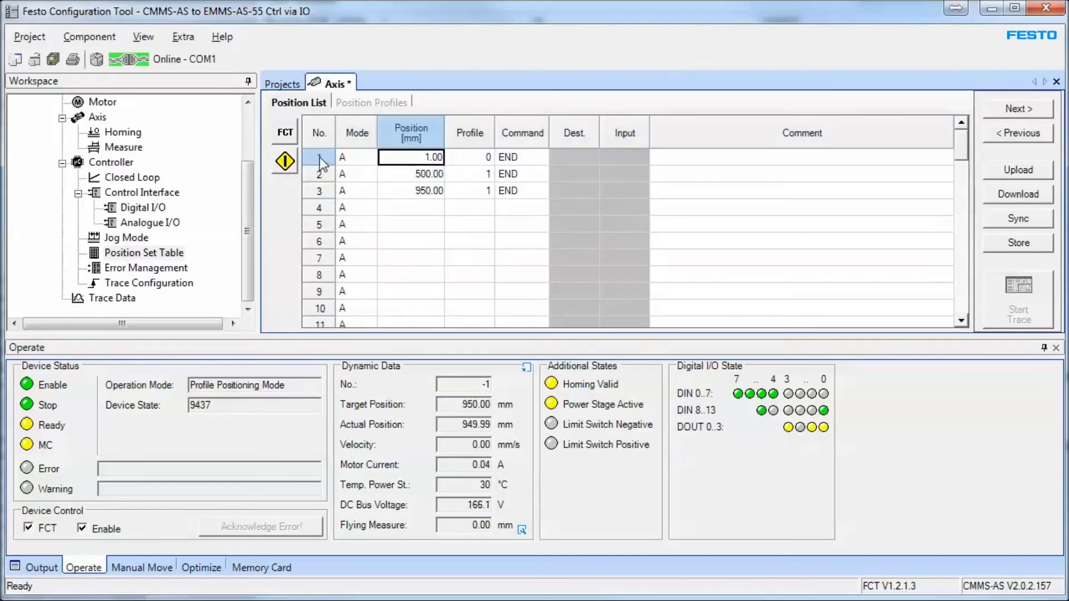
drag(454, 404, 502, 400)
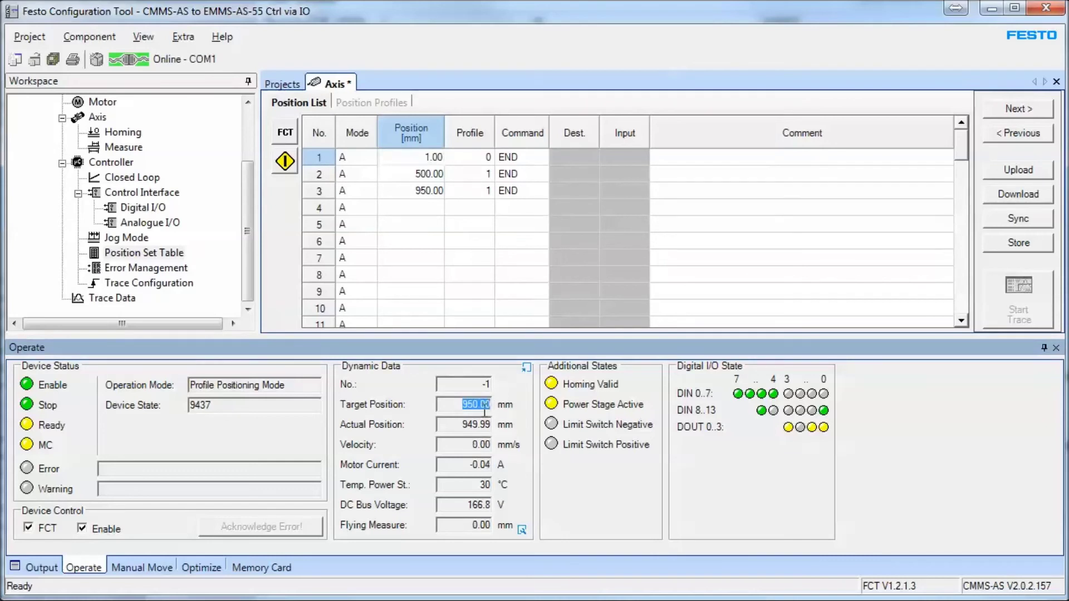
click(286, 162)
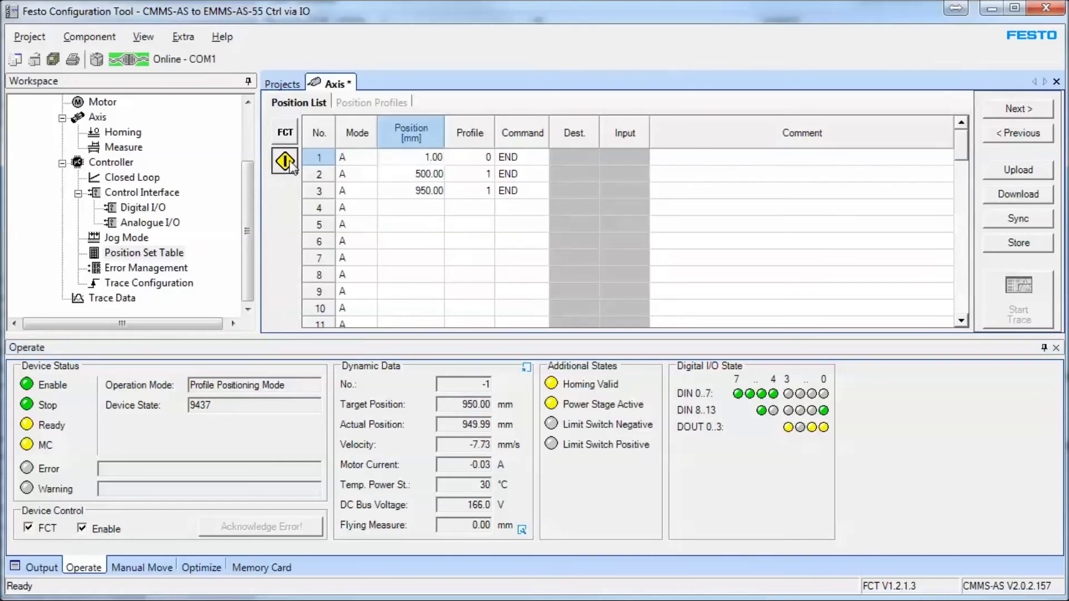
double_click(473, 405)
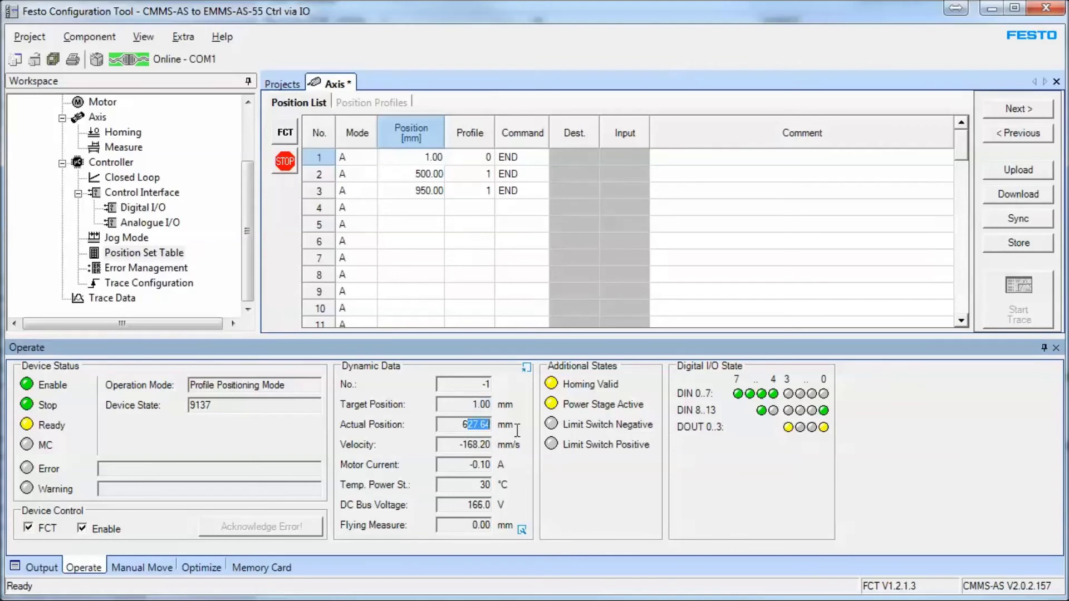
drag(462, 444, 498, 449)
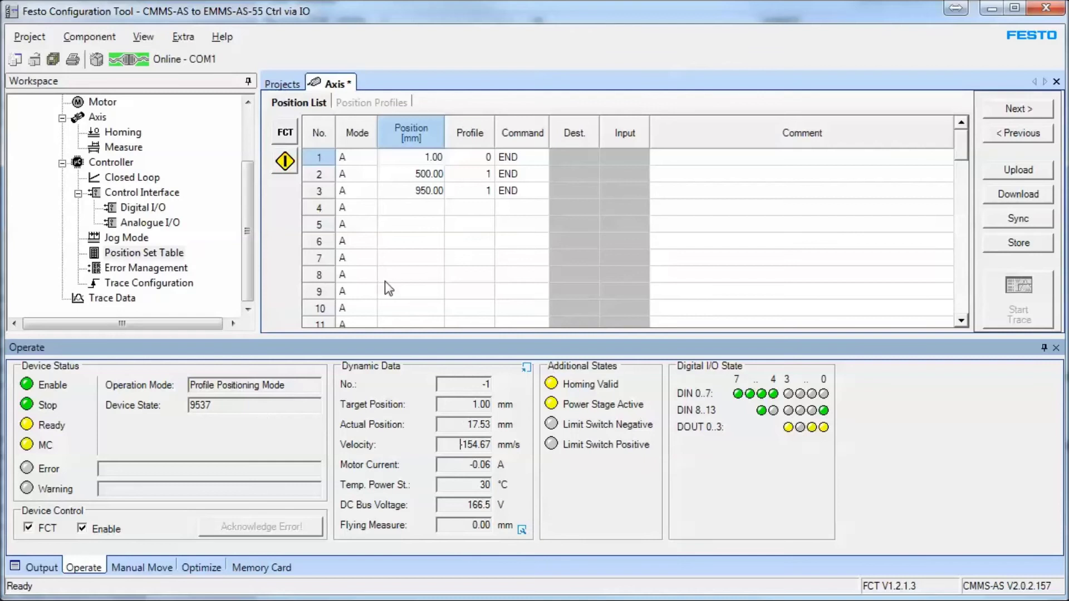
- Add position sets 1, 2 and 3 to the Test Mode sequence in Manual Move
click(133, 567)
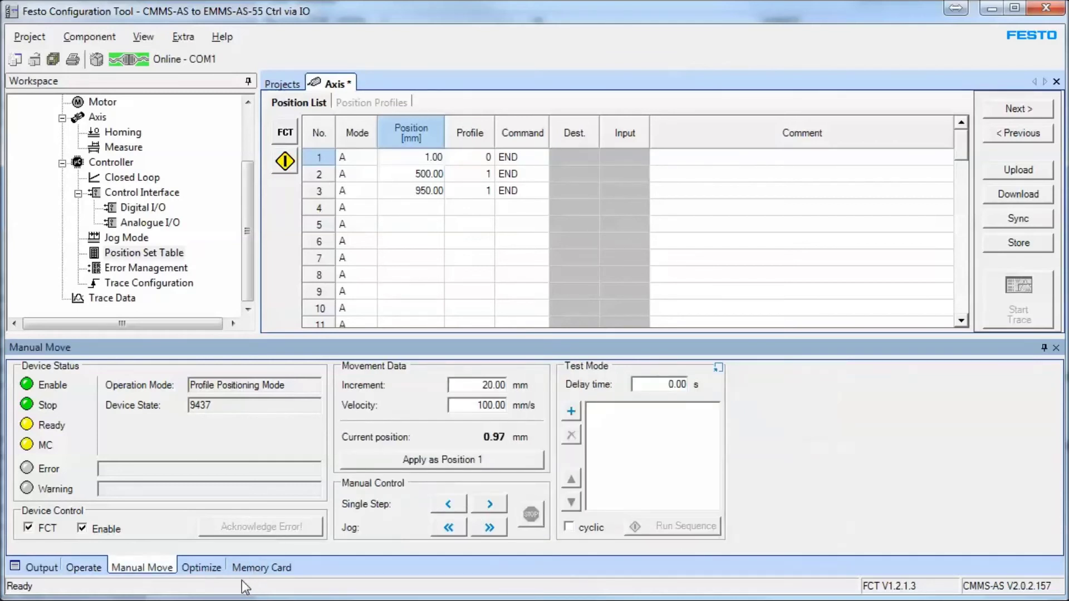
click(321, 161)
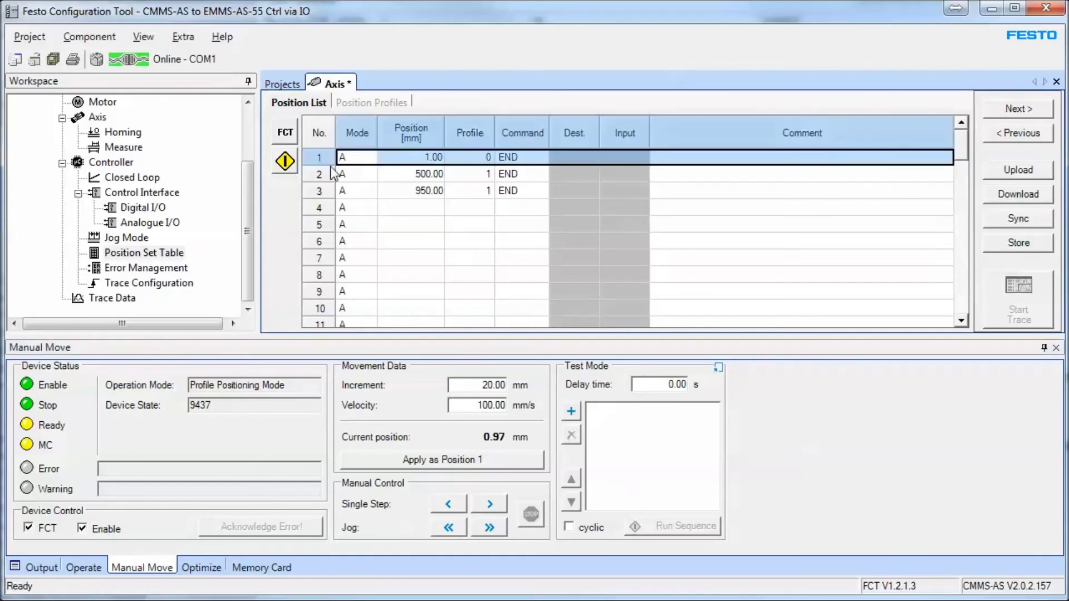
click(571, 412)
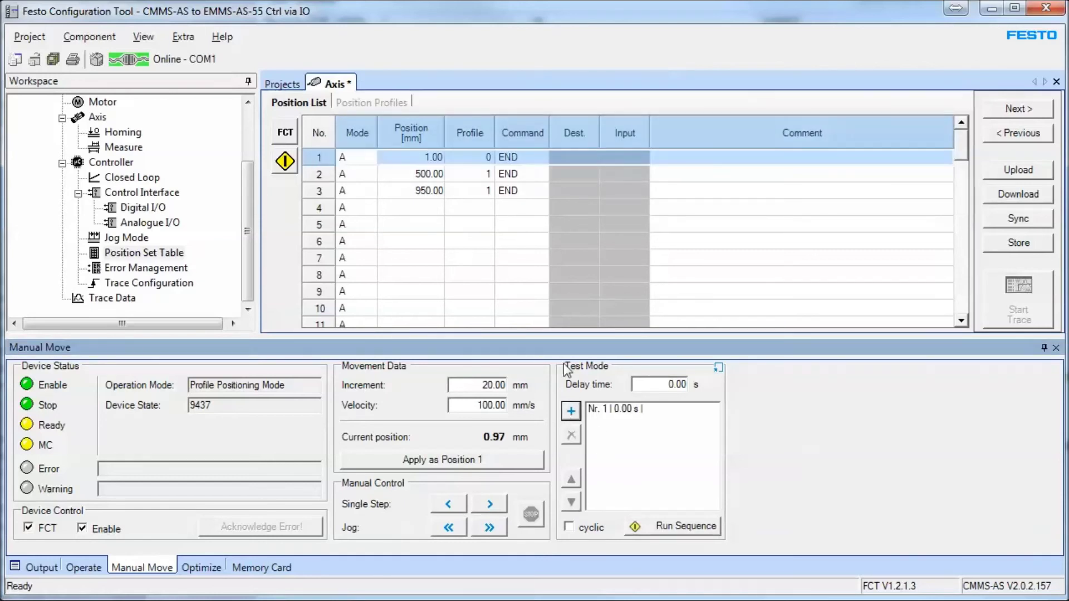
click(340, 177)
click(571, 411)
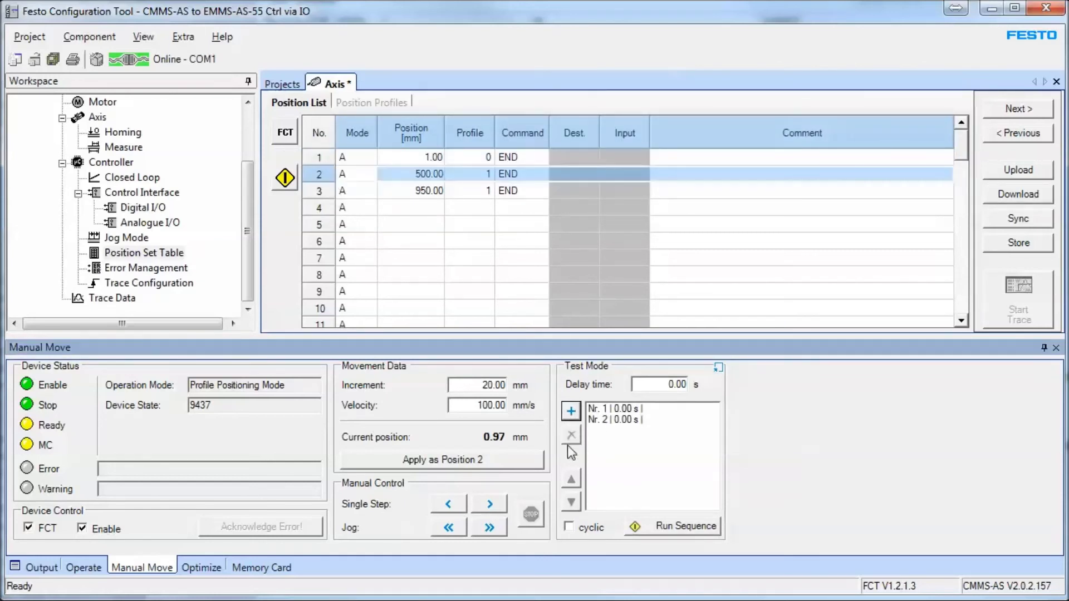
click(320, 192)
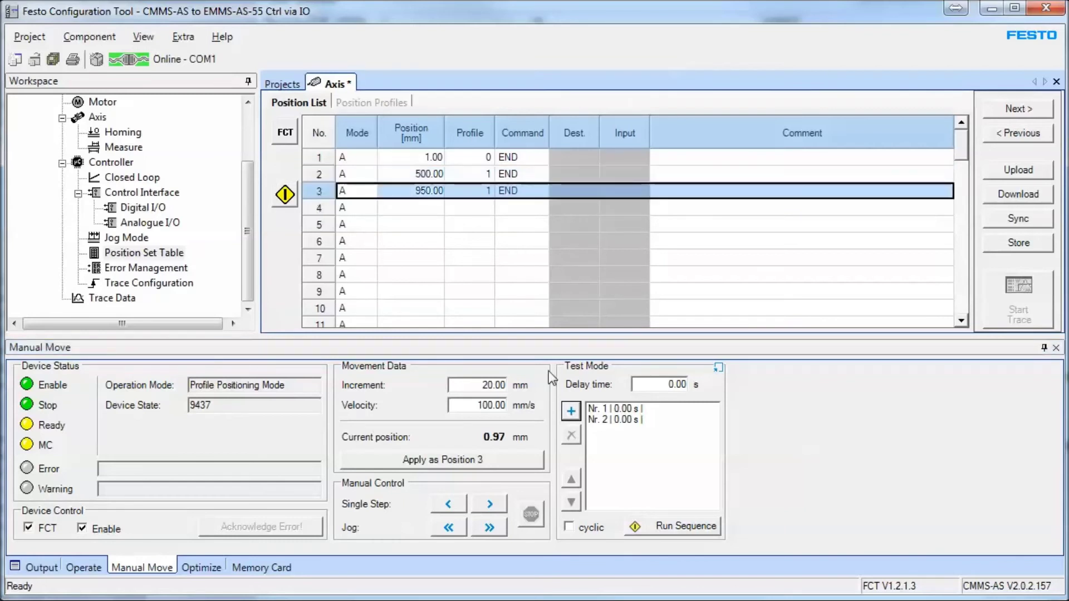
click(569, 411)
- Run the test sequence in cyclic mode and stop it after it has cycled through the positions
click(568, 526)
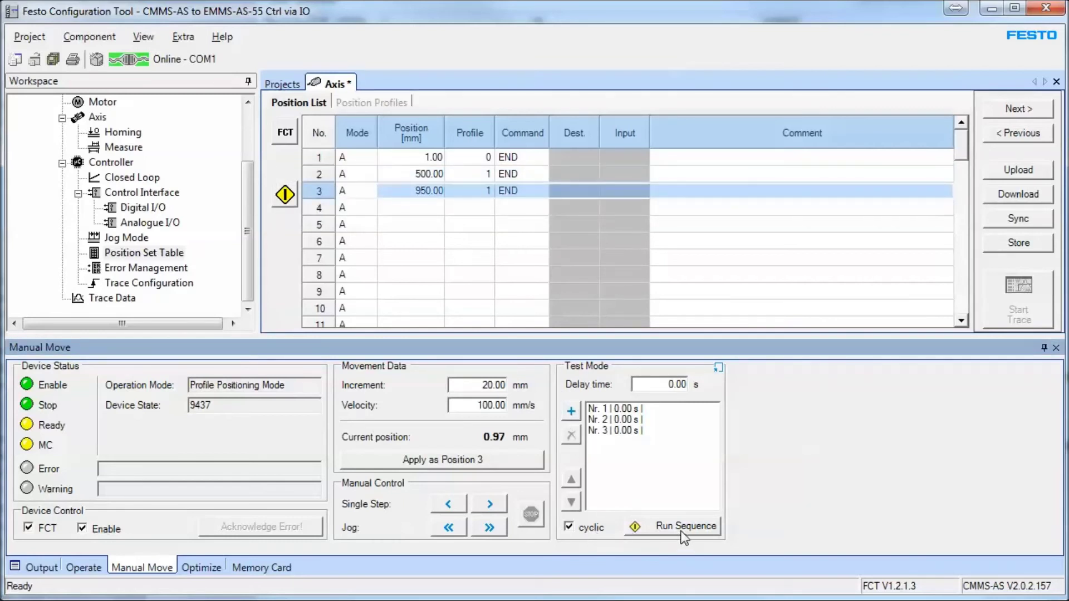
click(679, 531)
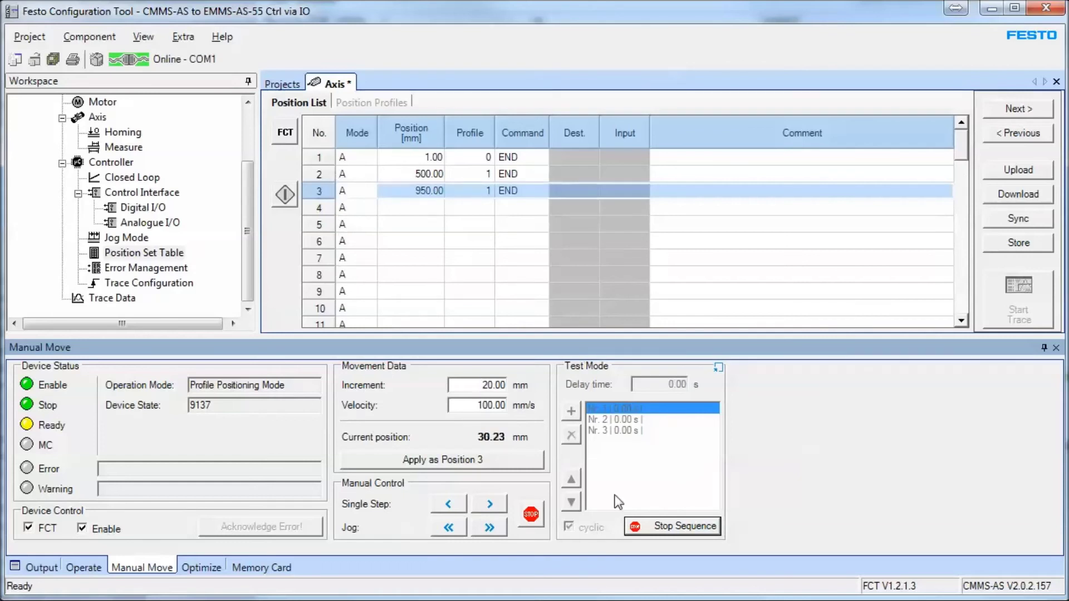
click(652, 526)
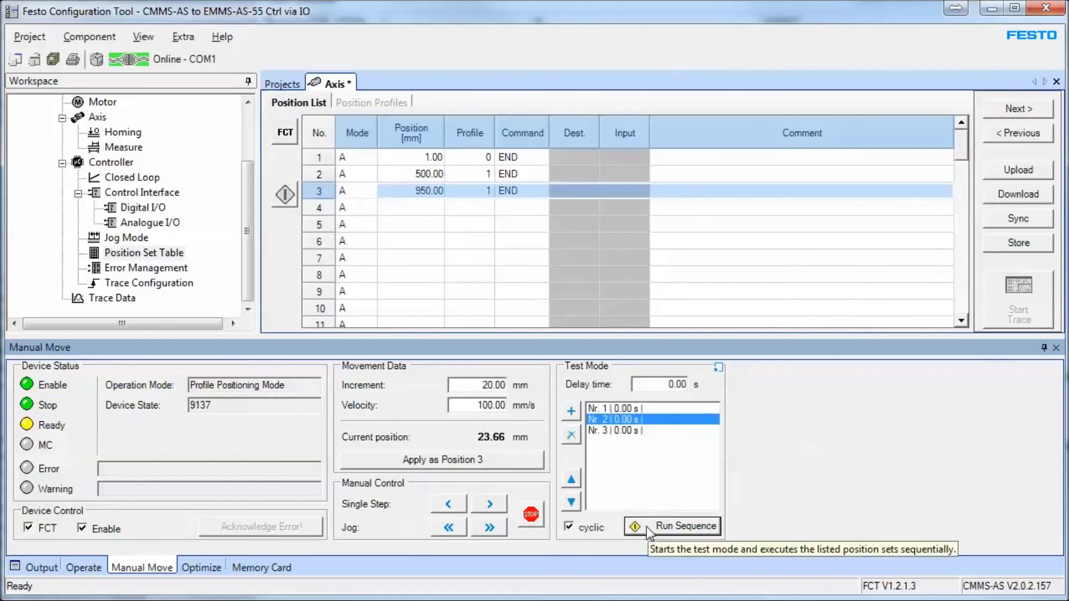
- Review the controller gain settings under Optimize and the Memory Card options, including Read From SD After Startup
click(199, 568)
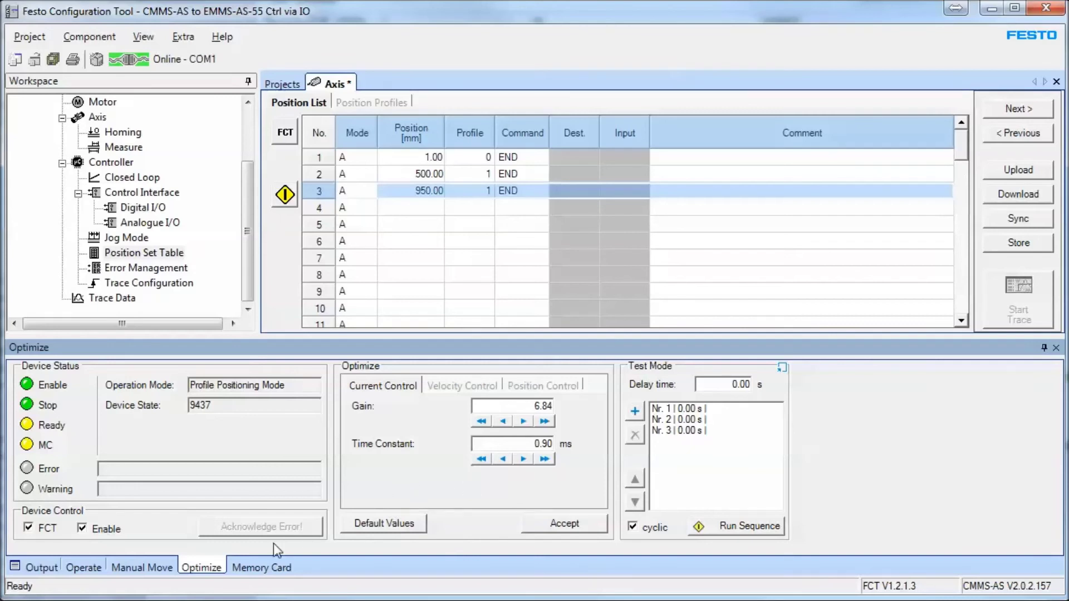
click(259, 563)
click(387, 485)
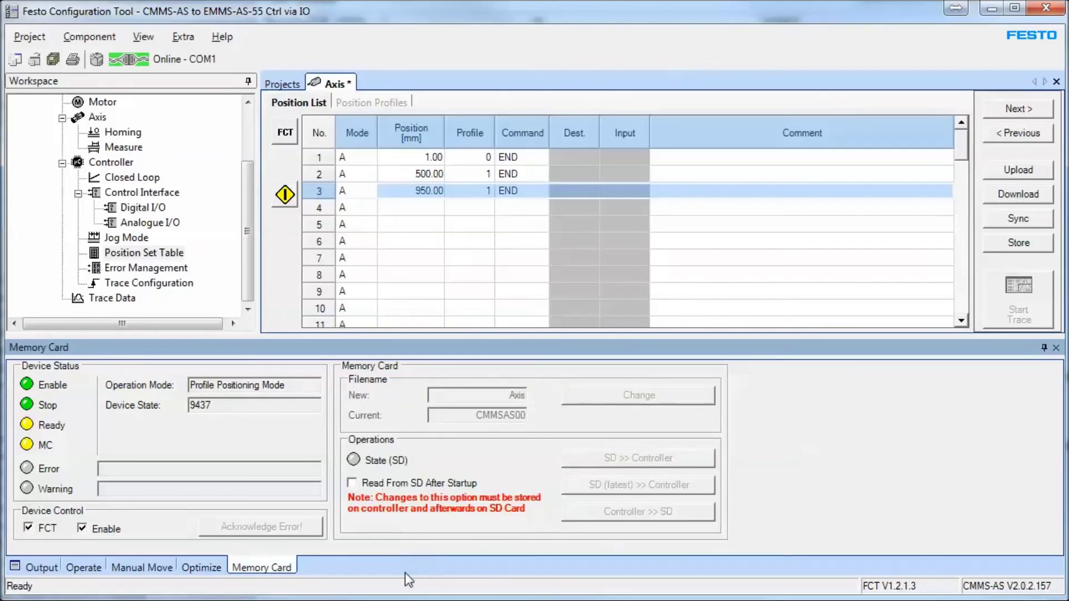
- Save the project and download its data to the device, confirming the download
click(1024, 193)
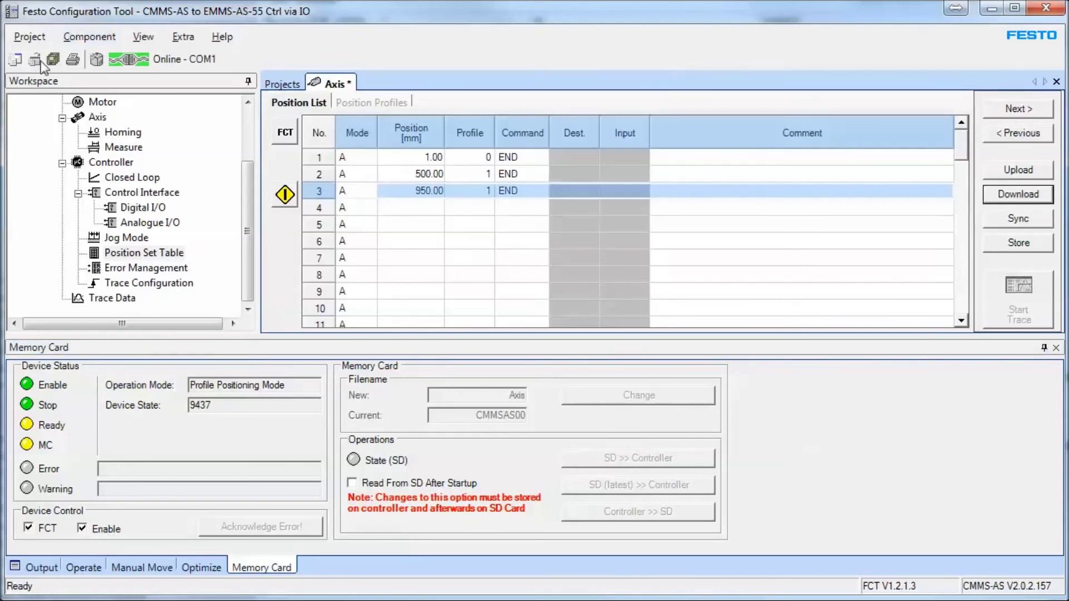
click(1006, 194)
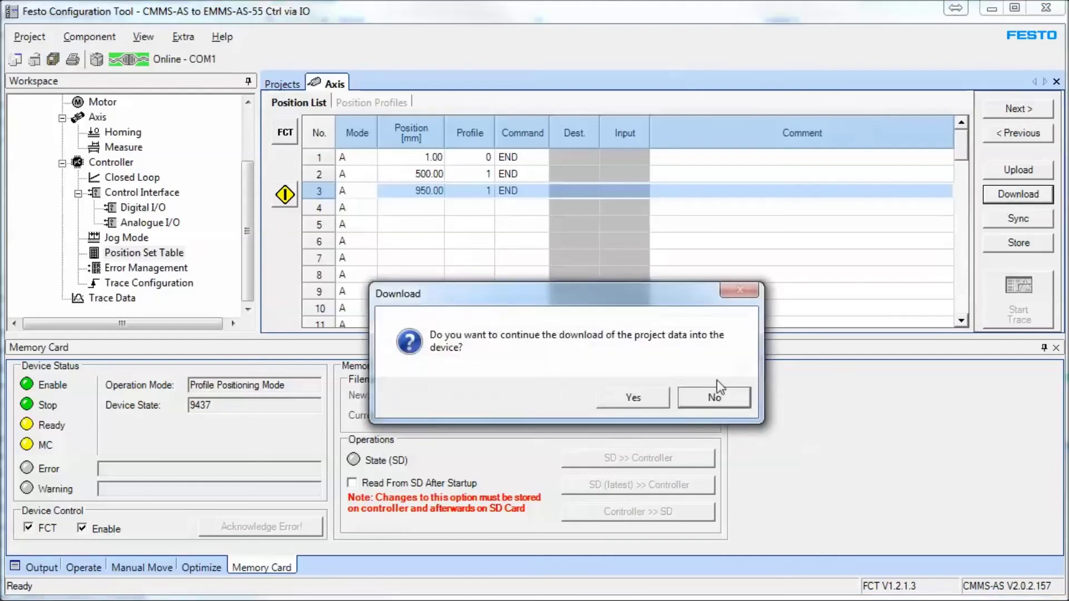
click(639, 400)
click(636, 401)
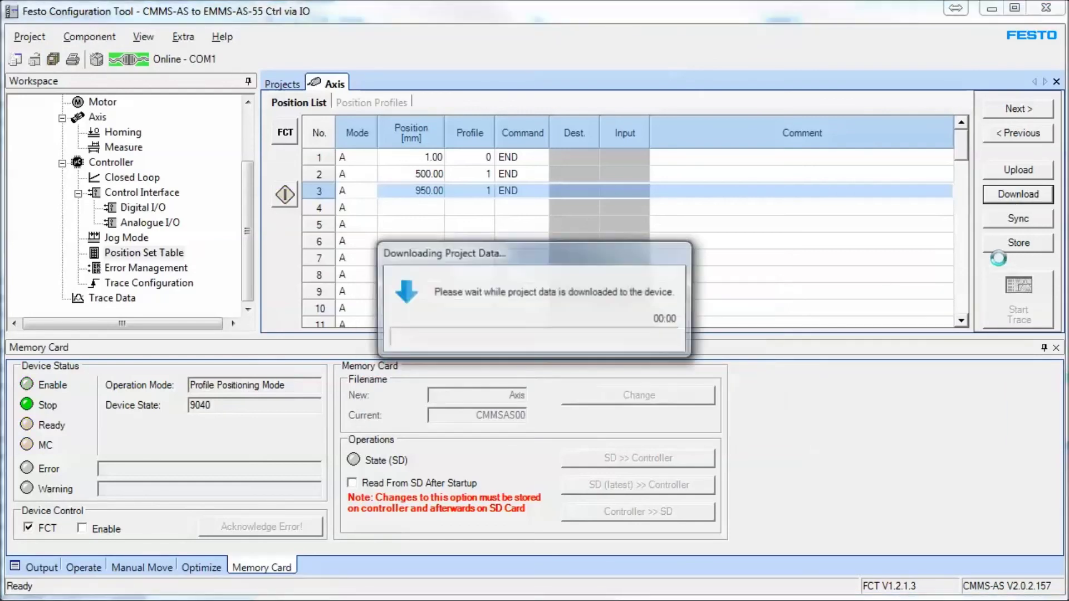
- Store the downloaded project permanently in the device
click(999, 248)
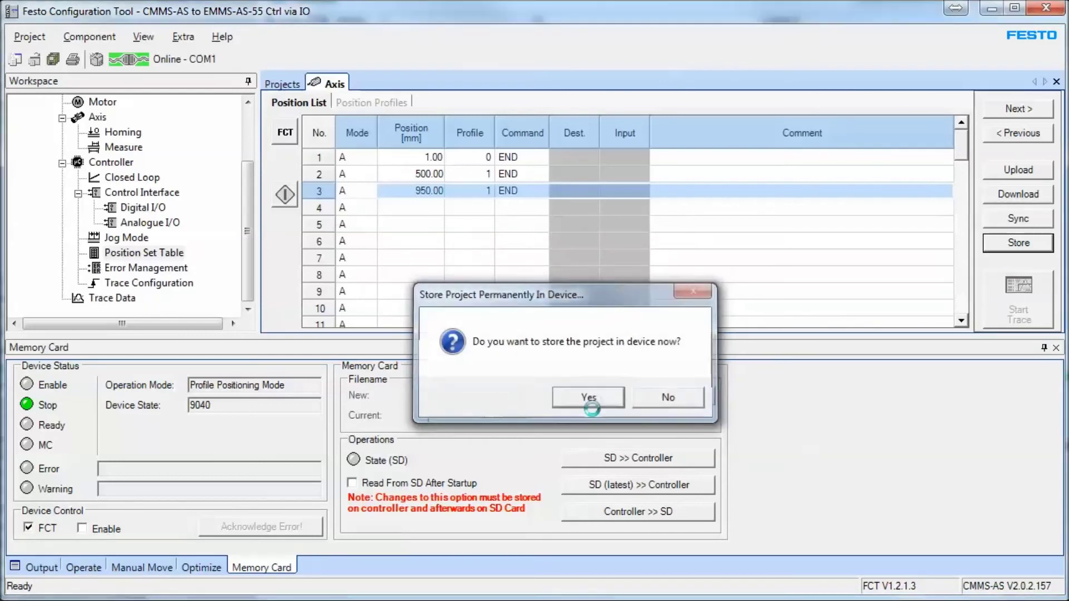
click(608, 405)
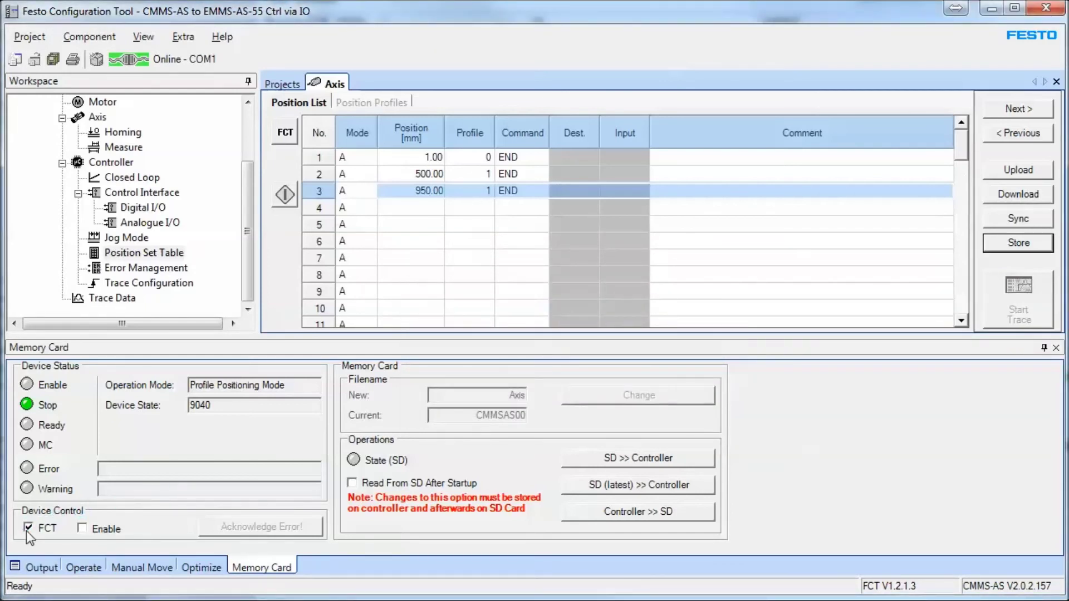
- Release FCT device control so the controller is governed by its digital inputs
click(52, 526)
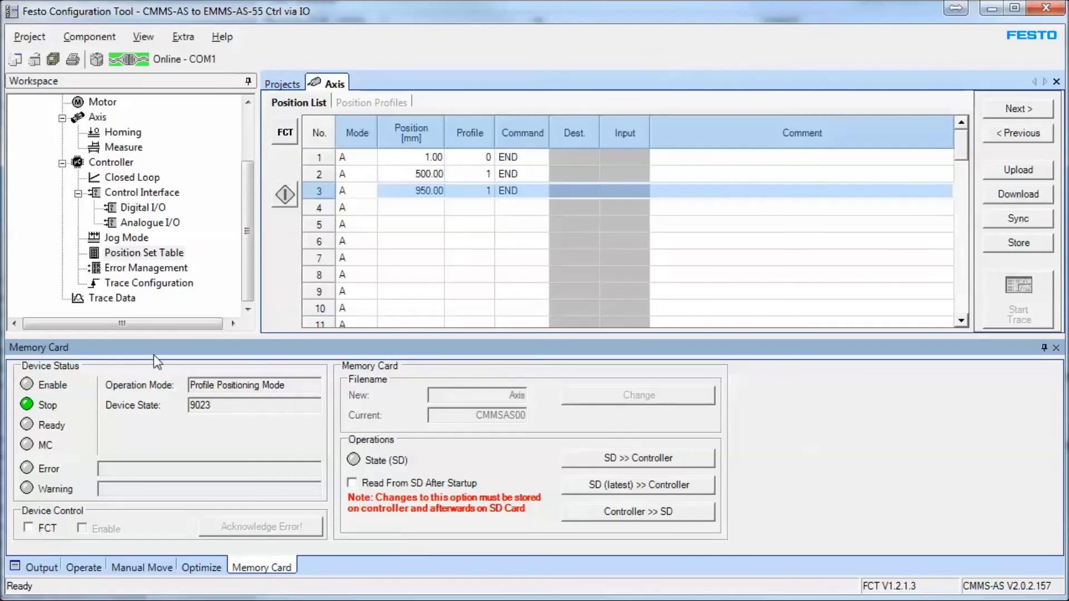
click(357, 257)
click(332, 214)
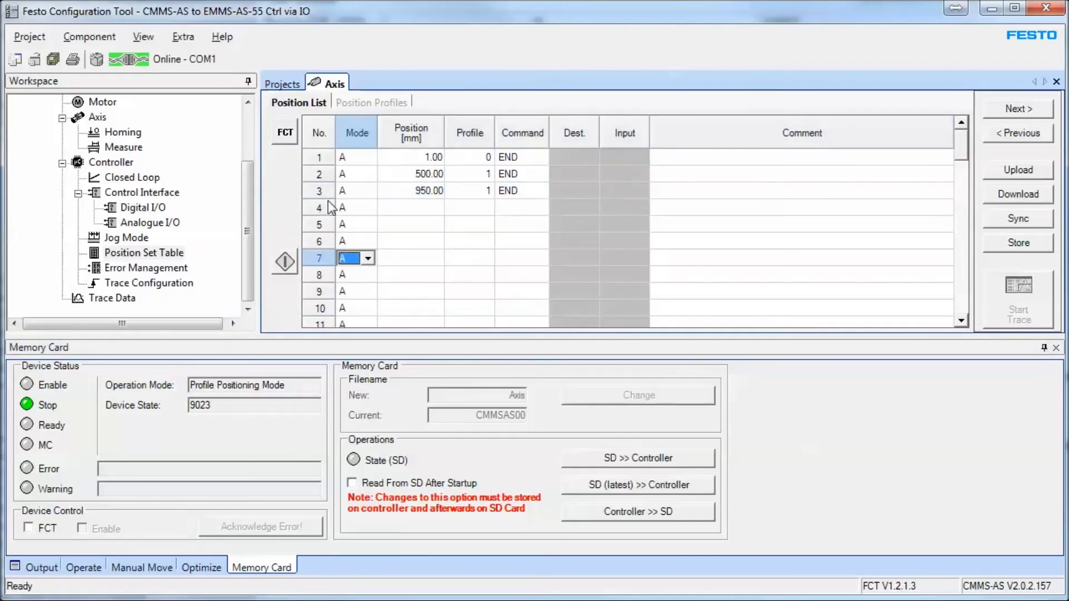
click(311, 210)
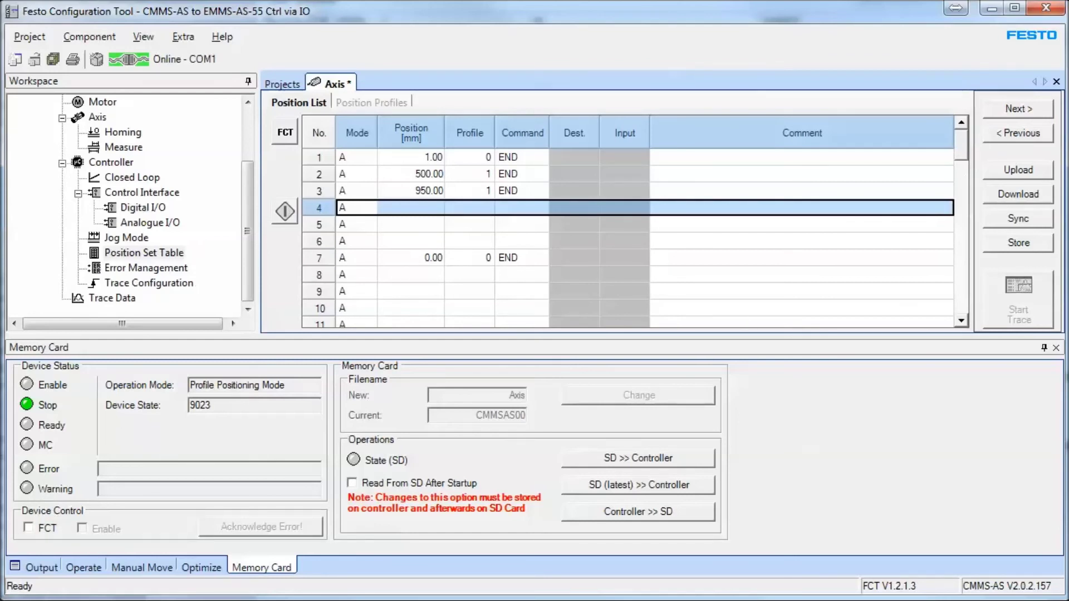
- Try a download of the project data, accepting the request to set FCT device control, and release that control again
click(1030, 197)
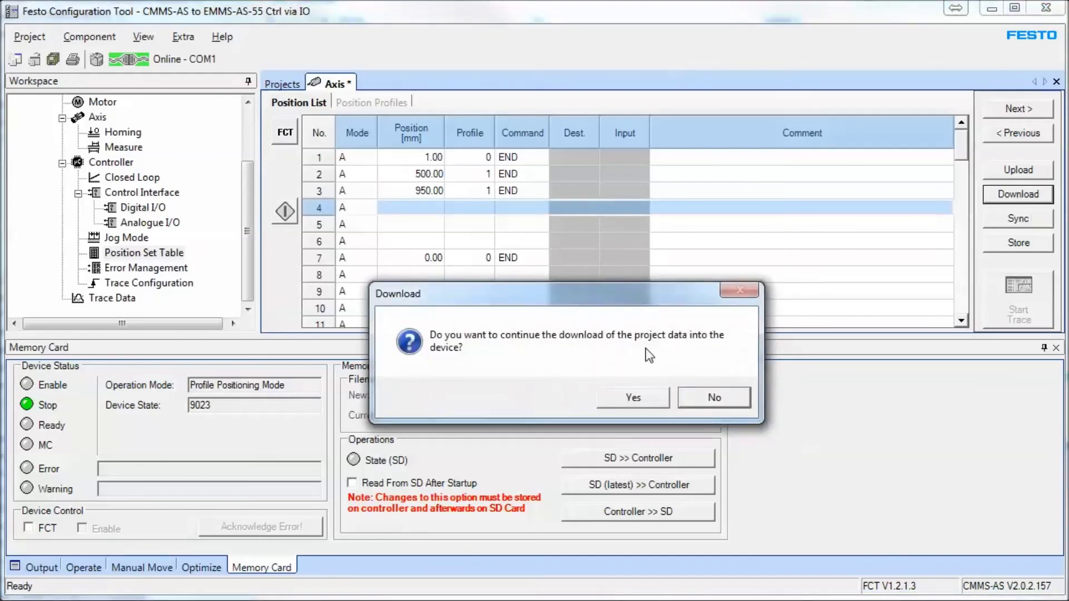
drag(639, 302, 608, 247)
click(623, 346)
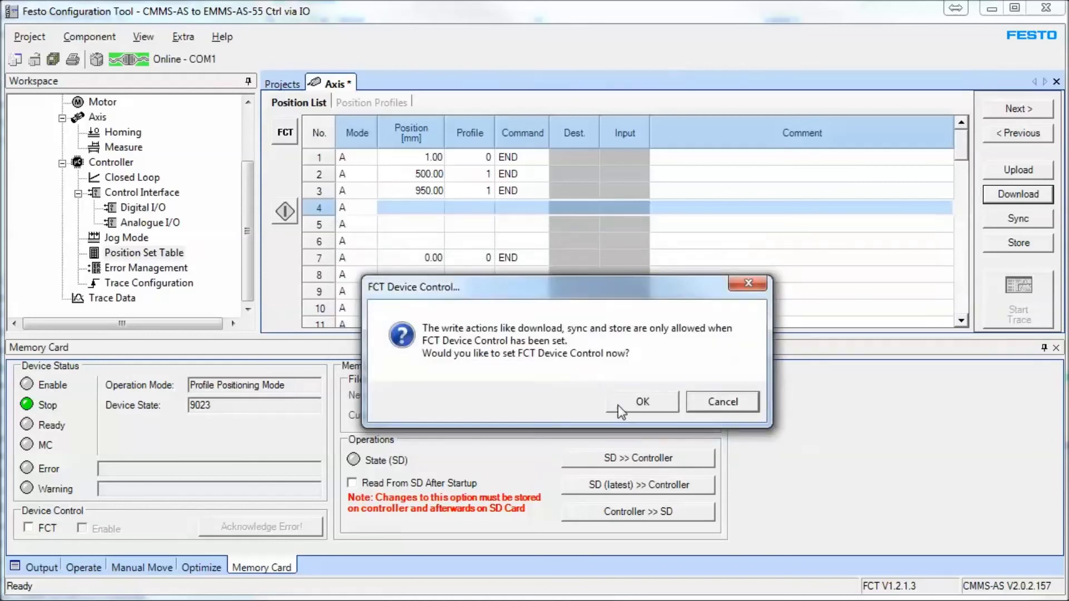
click(635, 404)
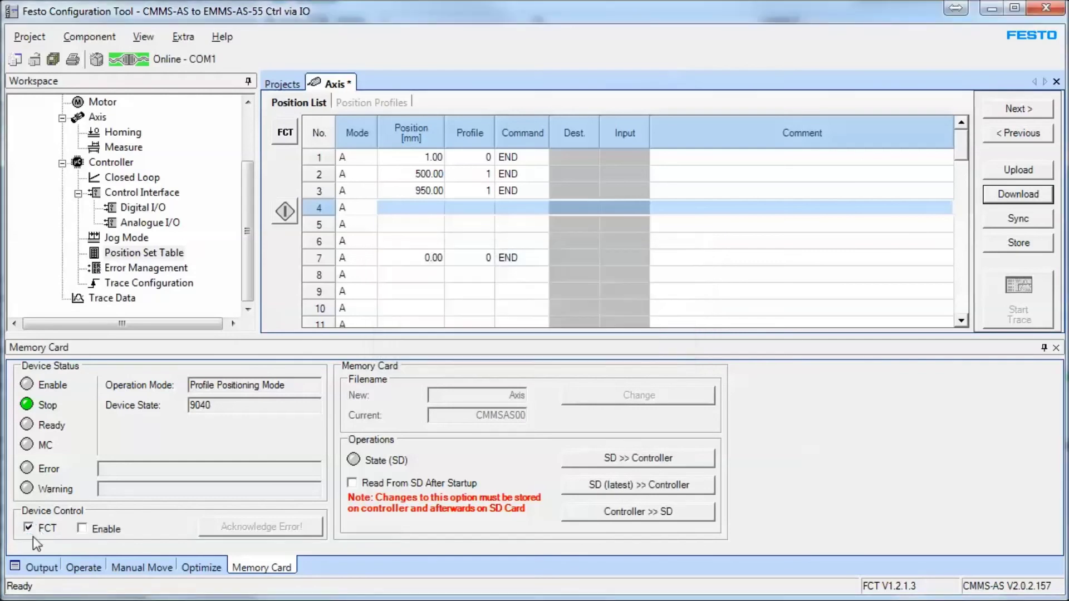
click(42, 533)
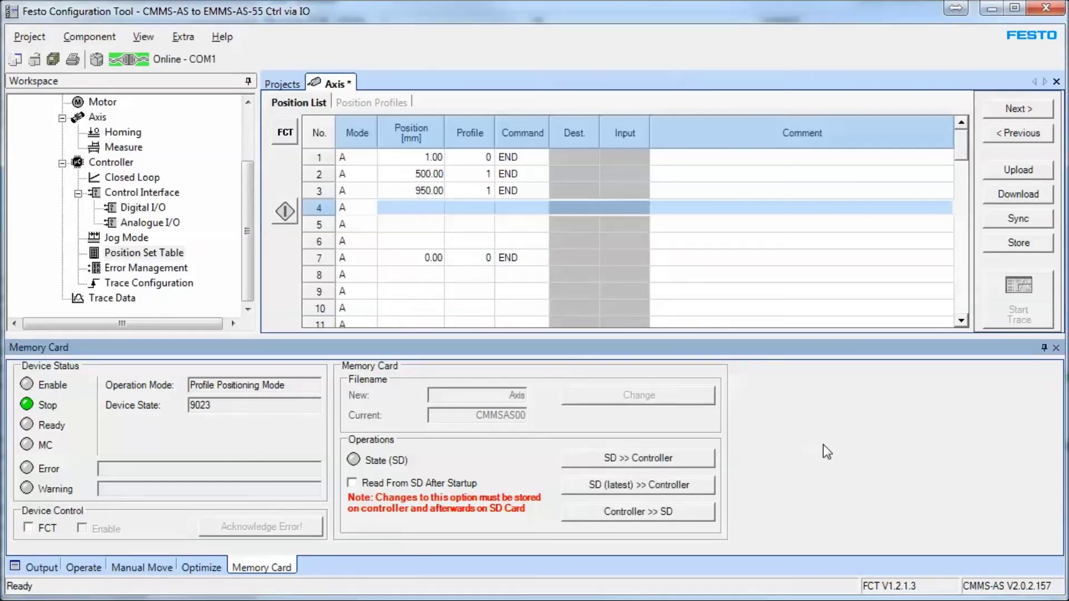
- Clear the entry in row 7 of the position list and display the Digital I/O assignments together with the live operating data
click(76, 568)
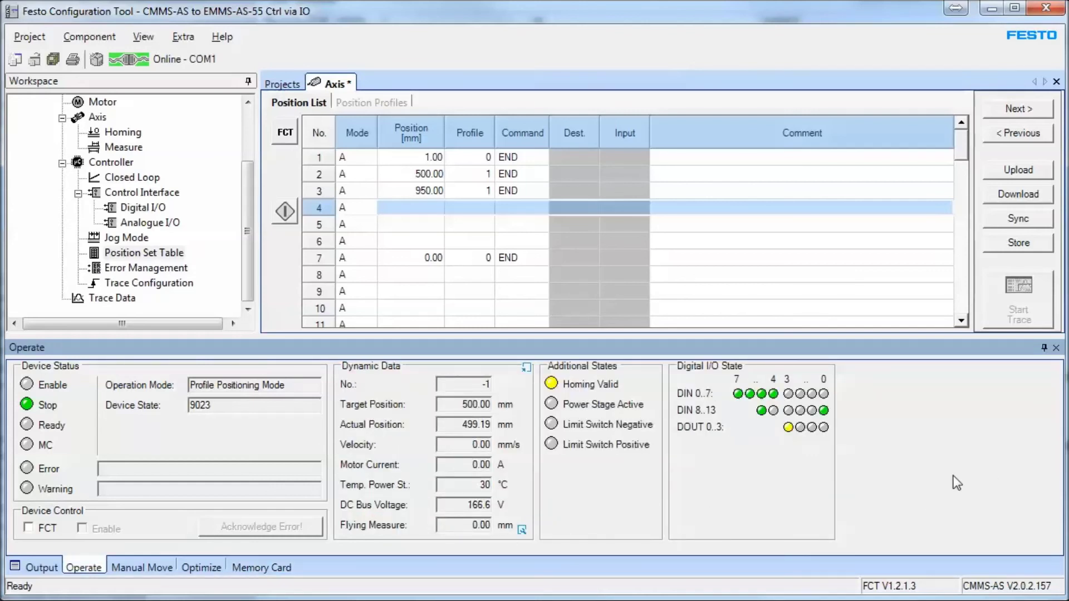
click(313, 259)
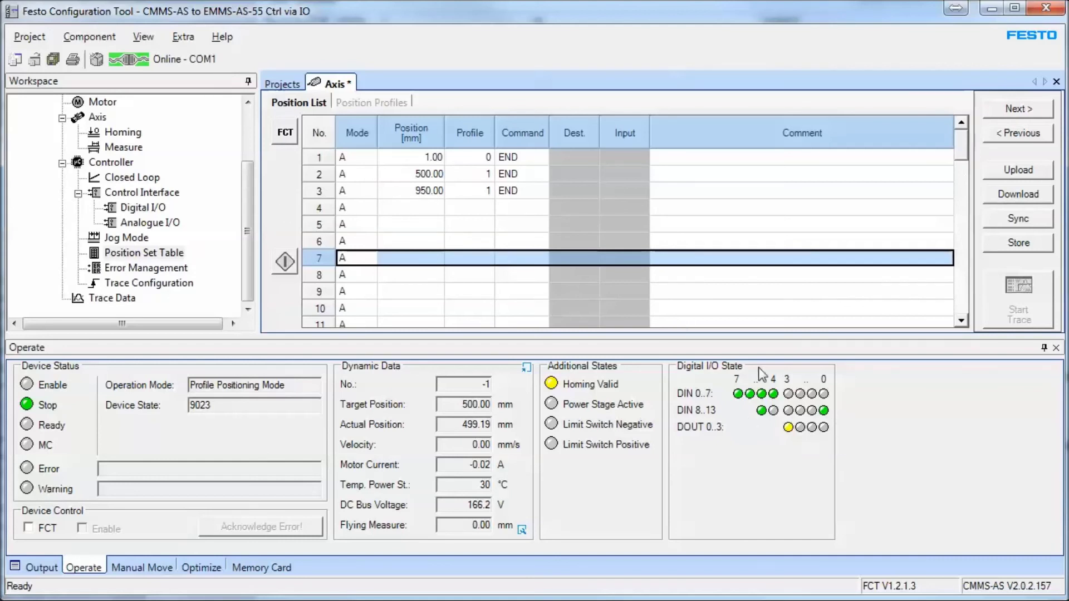
click(136, 209)
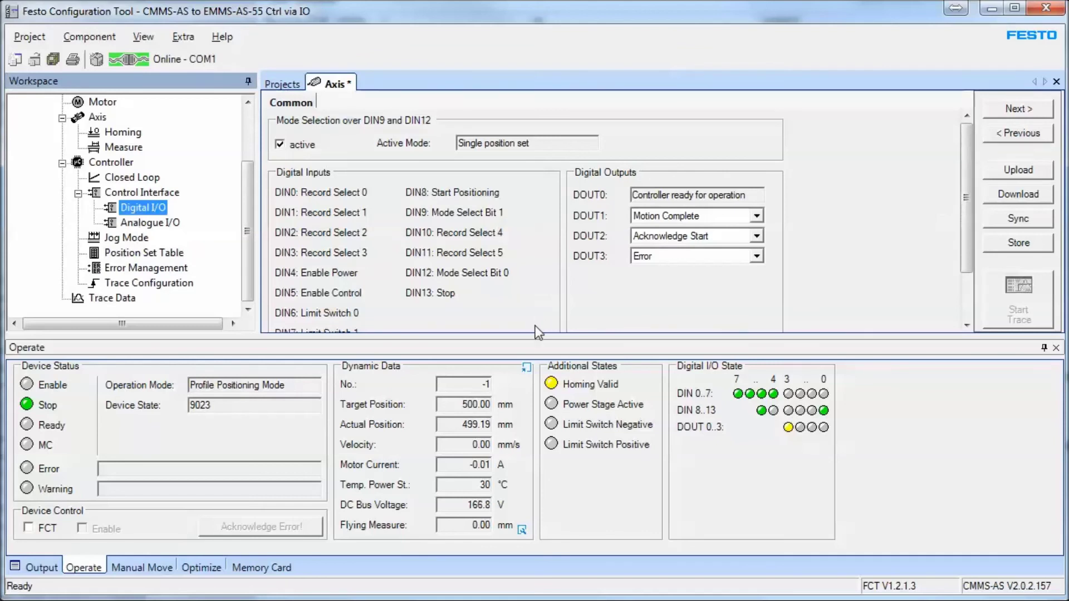
drag(965, 266, 968, 299)
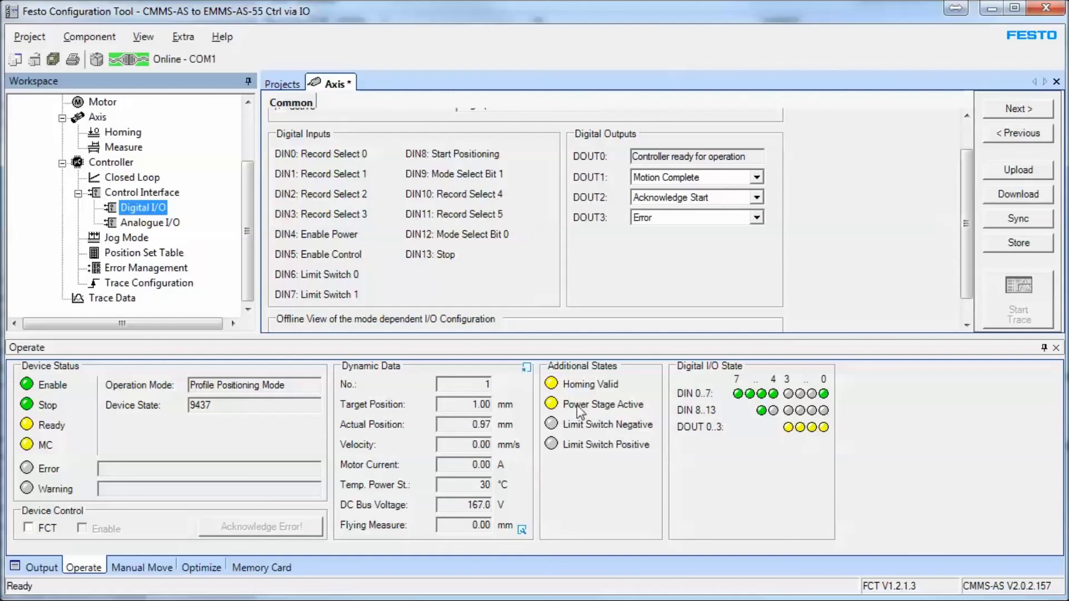
- Examine the dynamic data for the position set number, target position and actual position during control through the digital inputs
drag(474, 407, 508, 452)
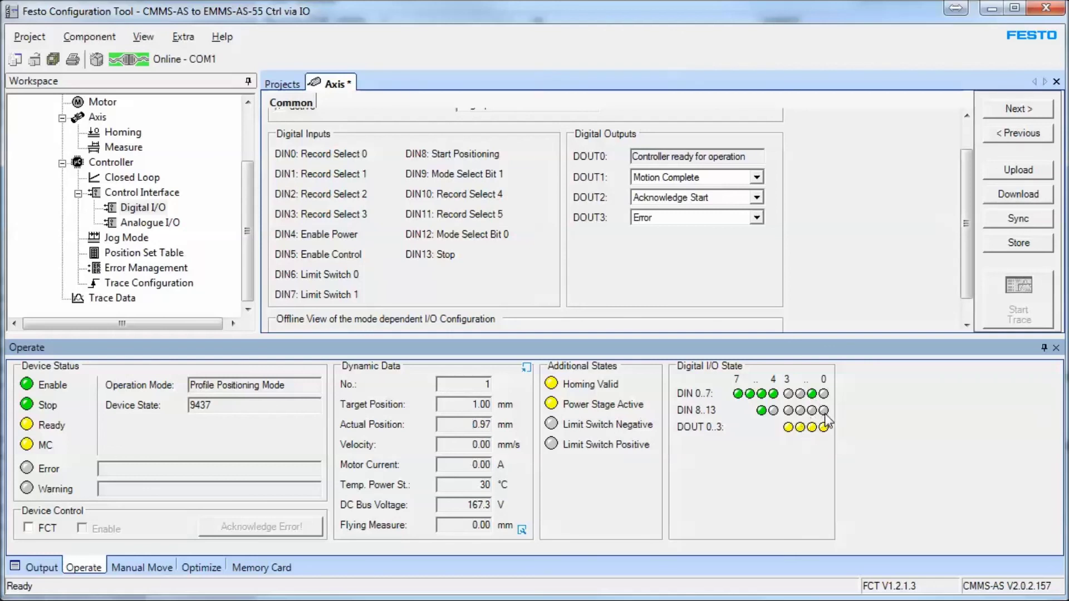
double_click(486, 384)
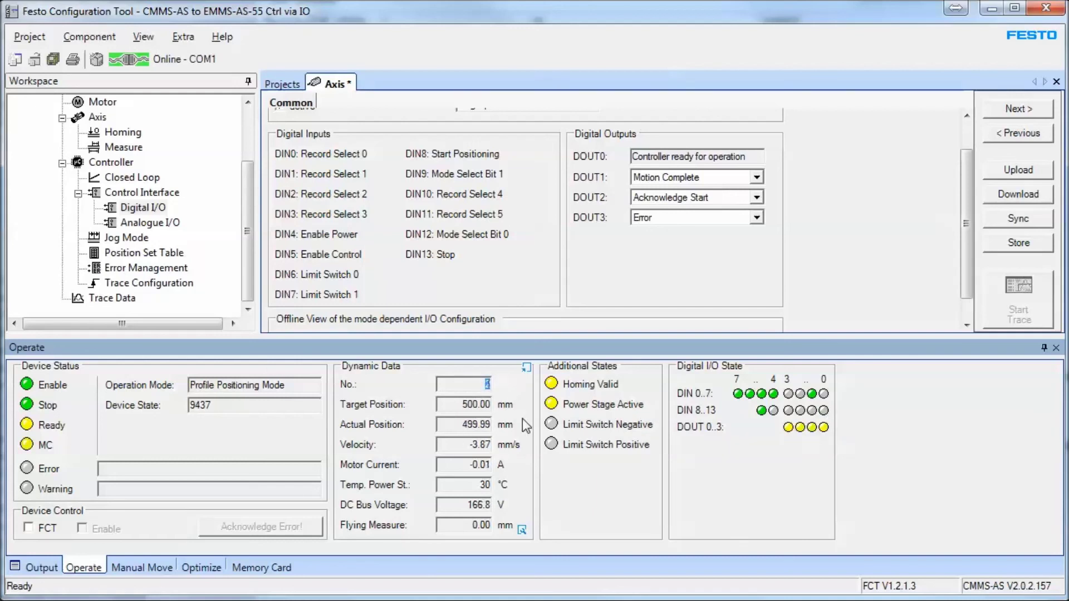
key(Tab)
key(Tab)
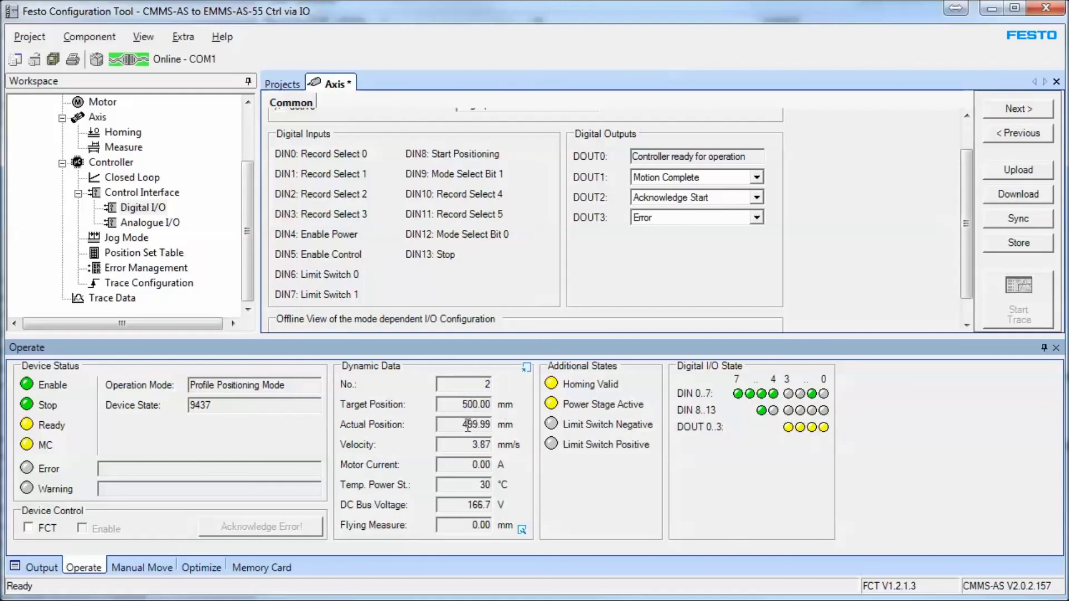